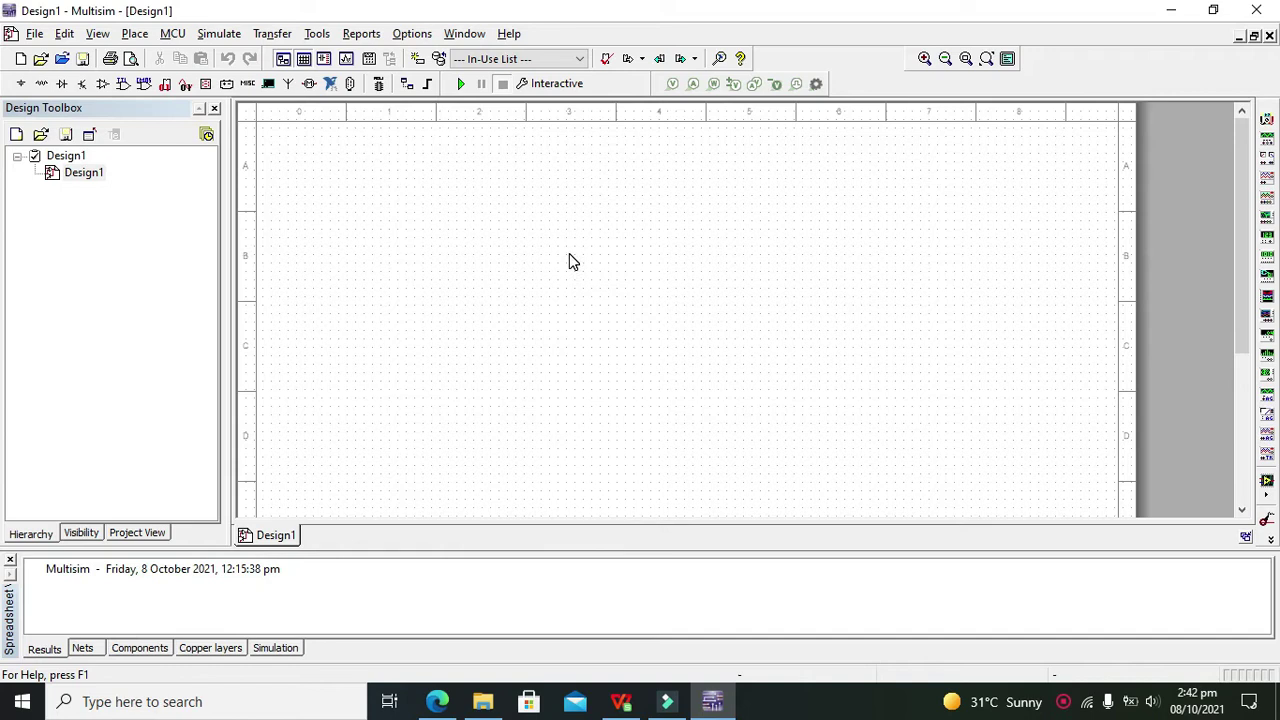
Place a DC_POWER source from the POWER_SOURCES family on the left side of the schematic.
drag(566, 256, 577, 282)
drag(577, 287, 575, 287)
click(476, 262)
drag(482, 266, 490, 265)
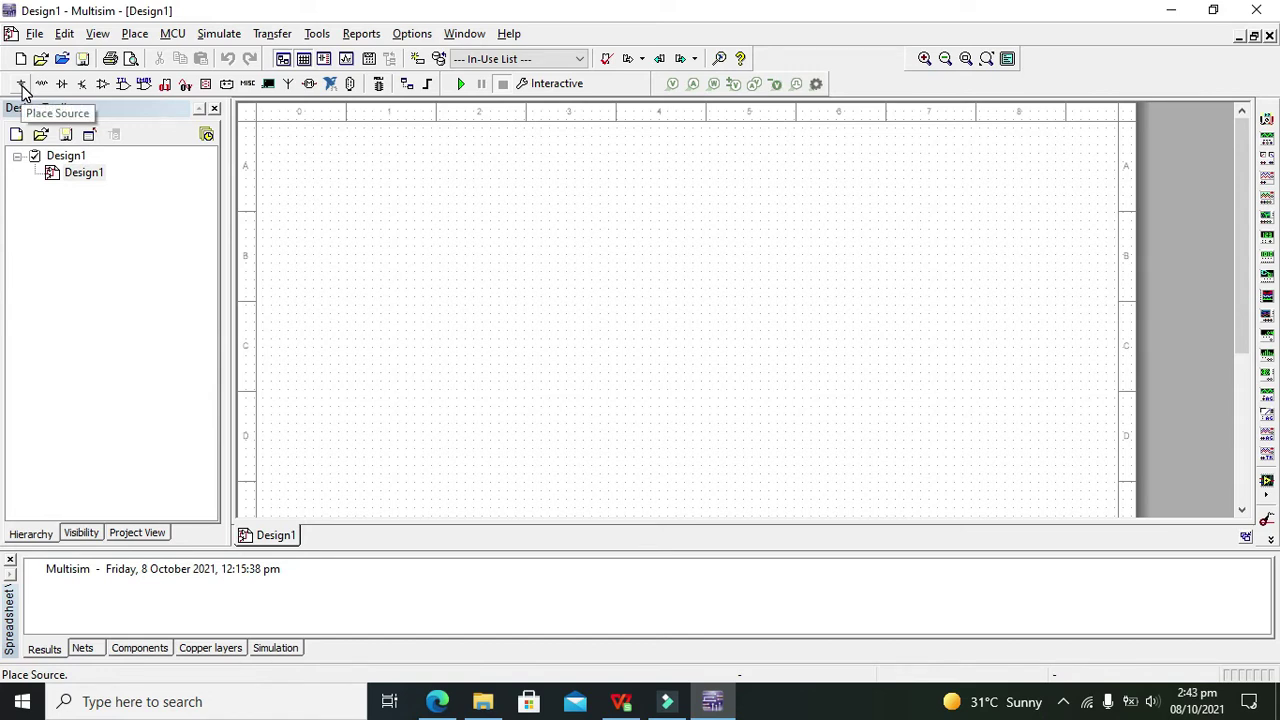
click(21, 84)
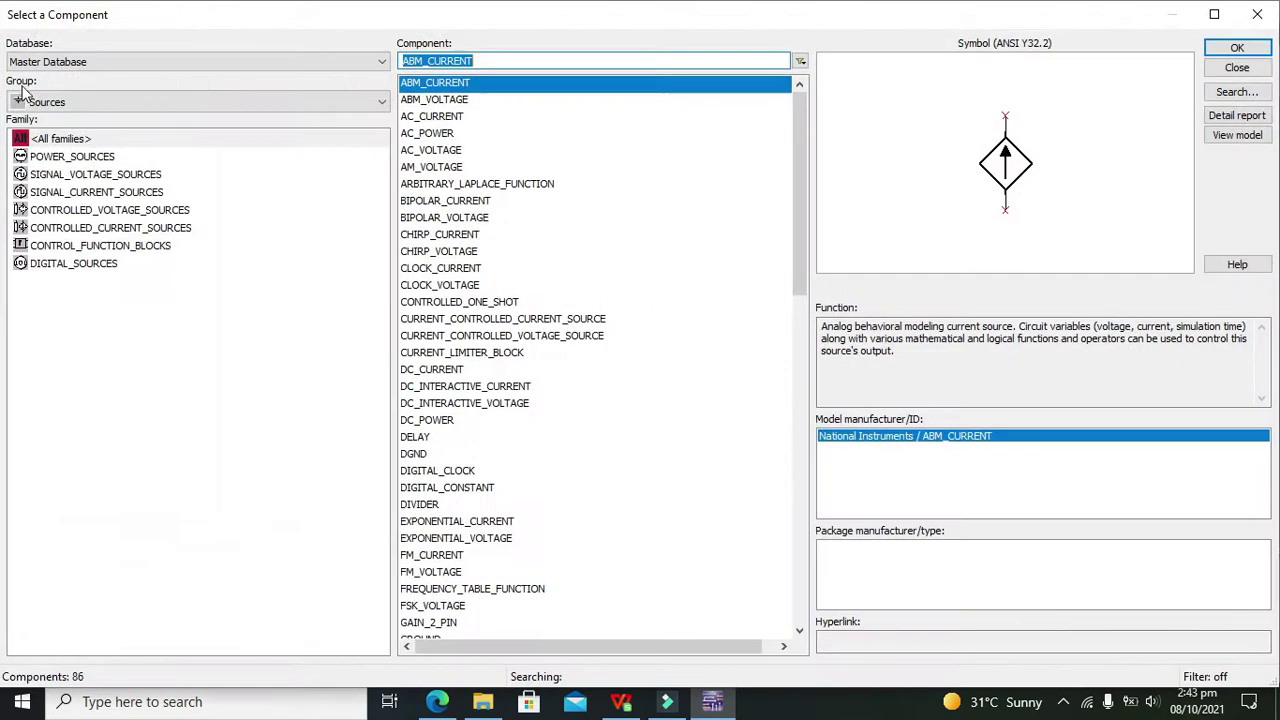
click(114, 158)
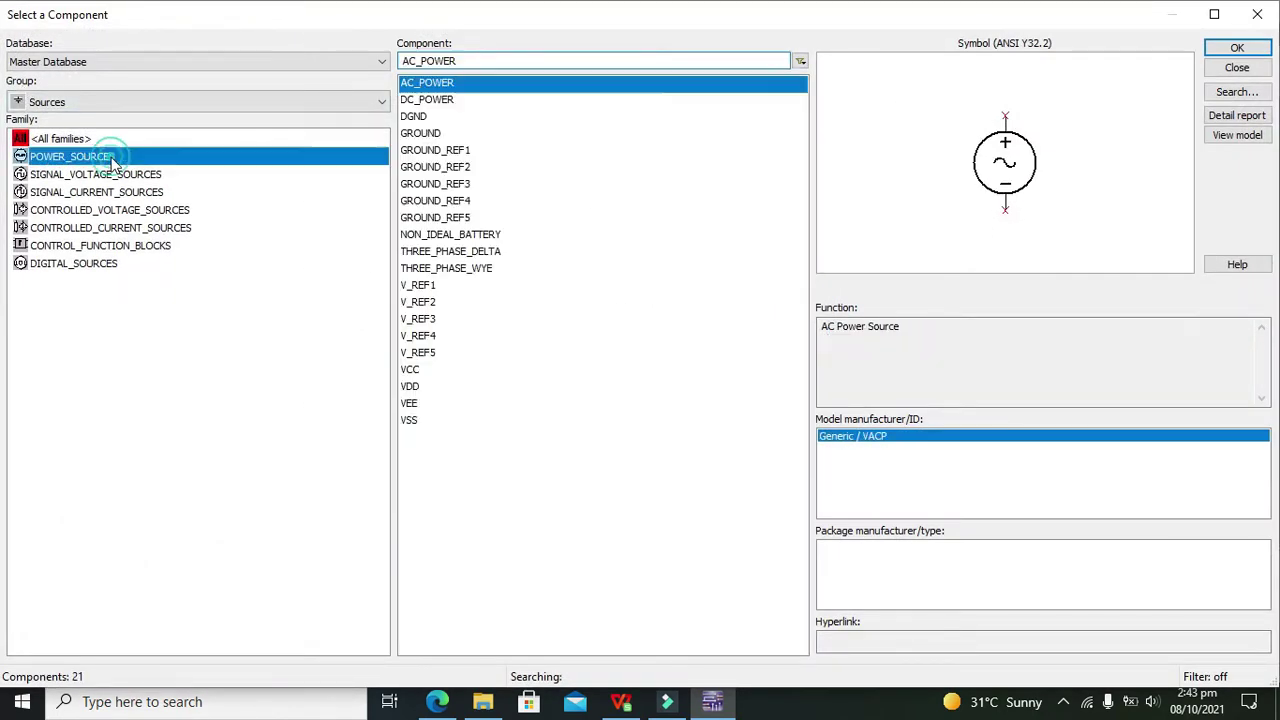
click(448, 100)
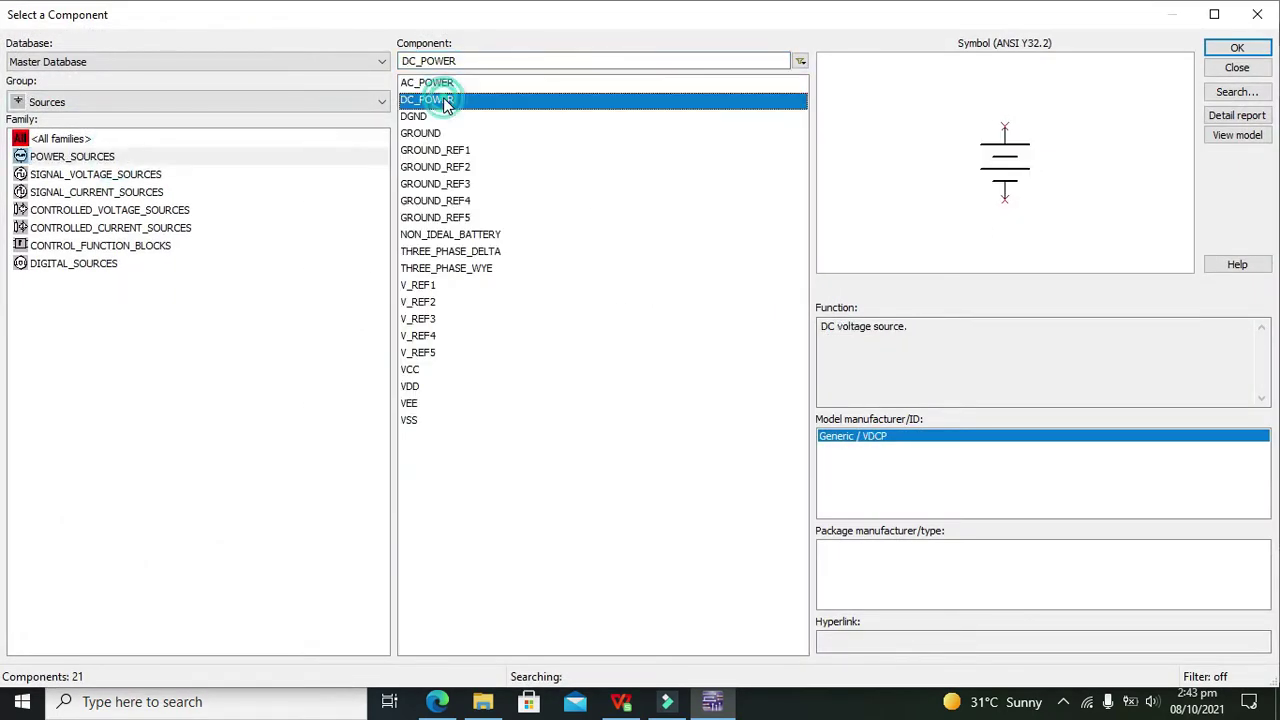
click(1240, 67)
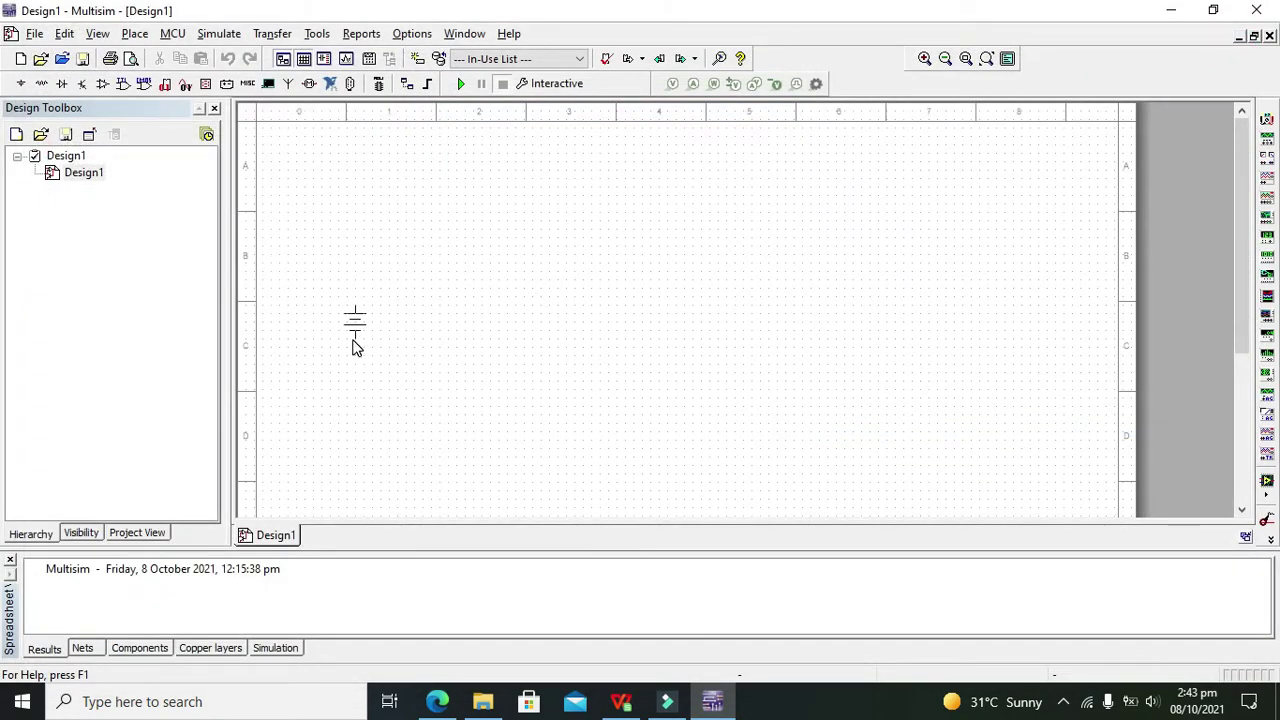
click(338, 343)
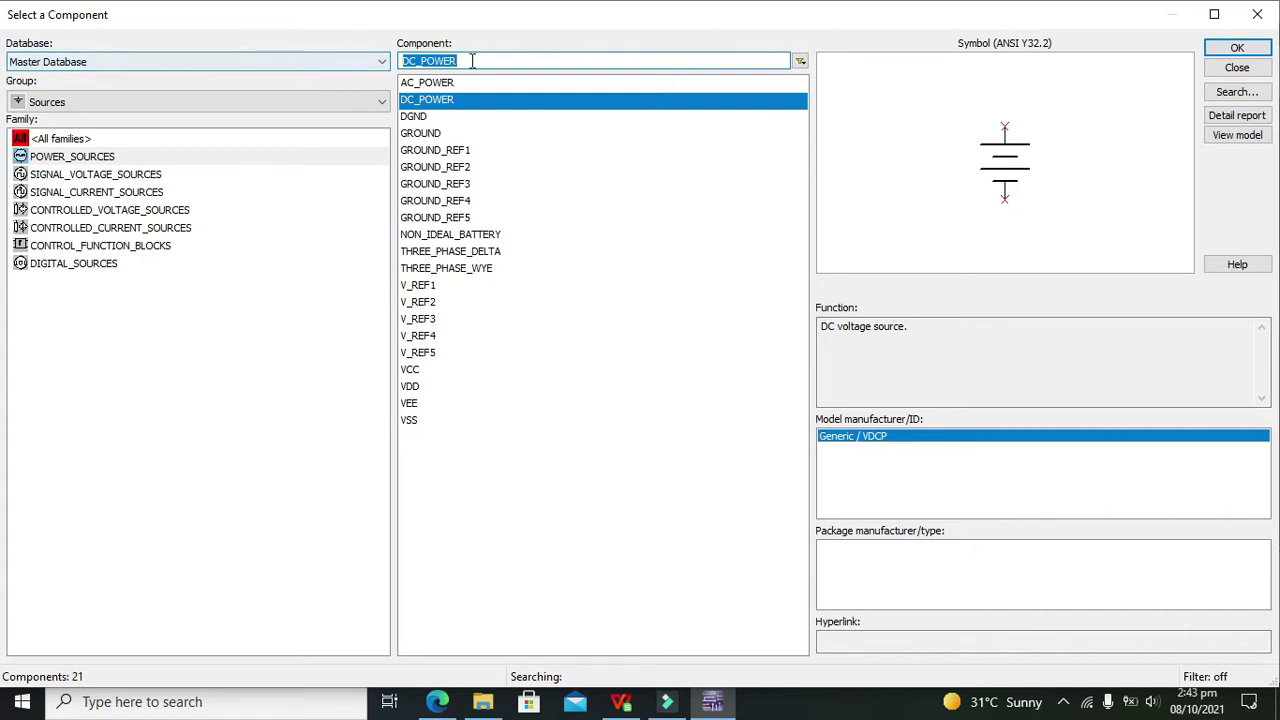
Select the 7408J AND gate from the TTL component group.
click(171, 101)
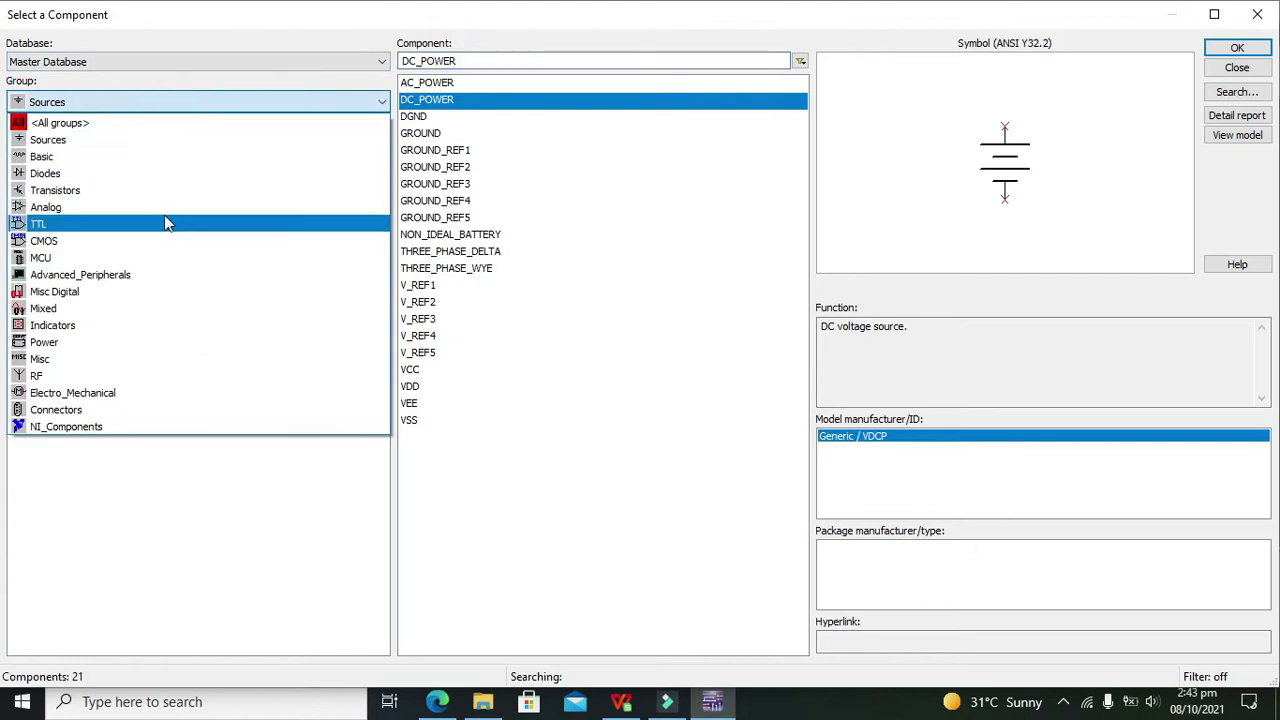
click(163, 217)
click(420, 100)
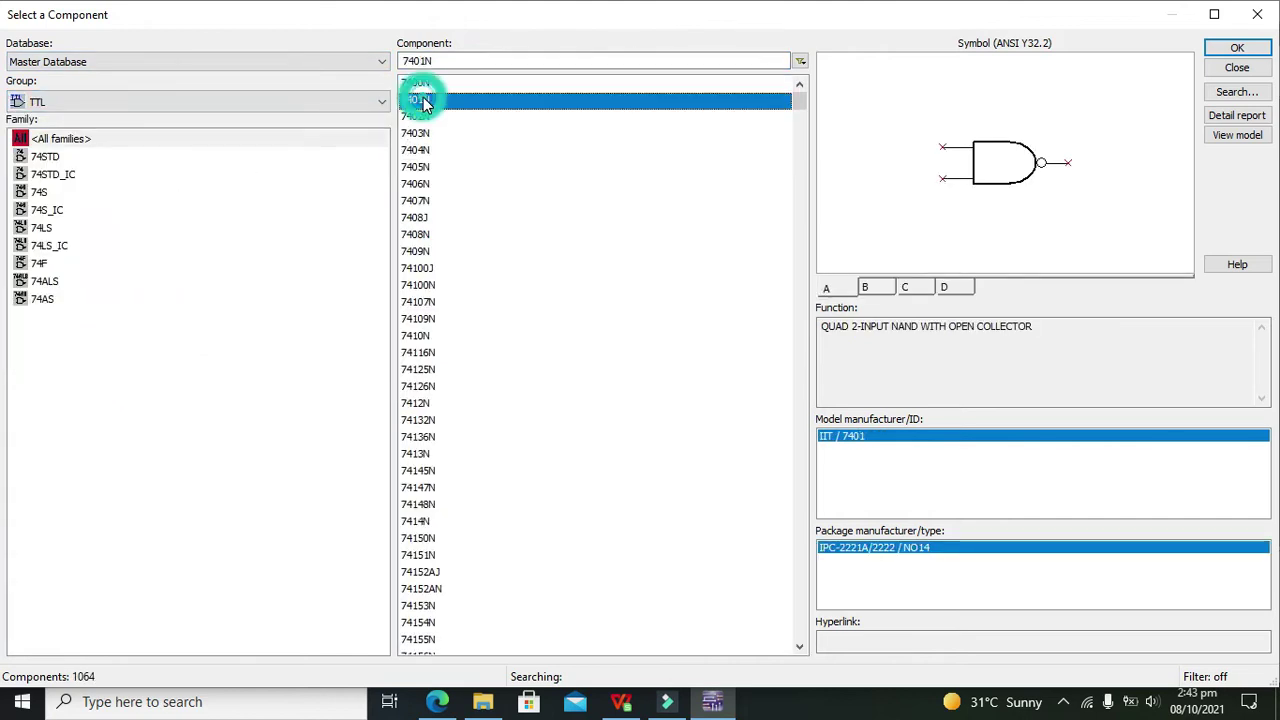
key(Down)
key(Down)
key(Down)
key(Down)
key(Down)
key(Down)
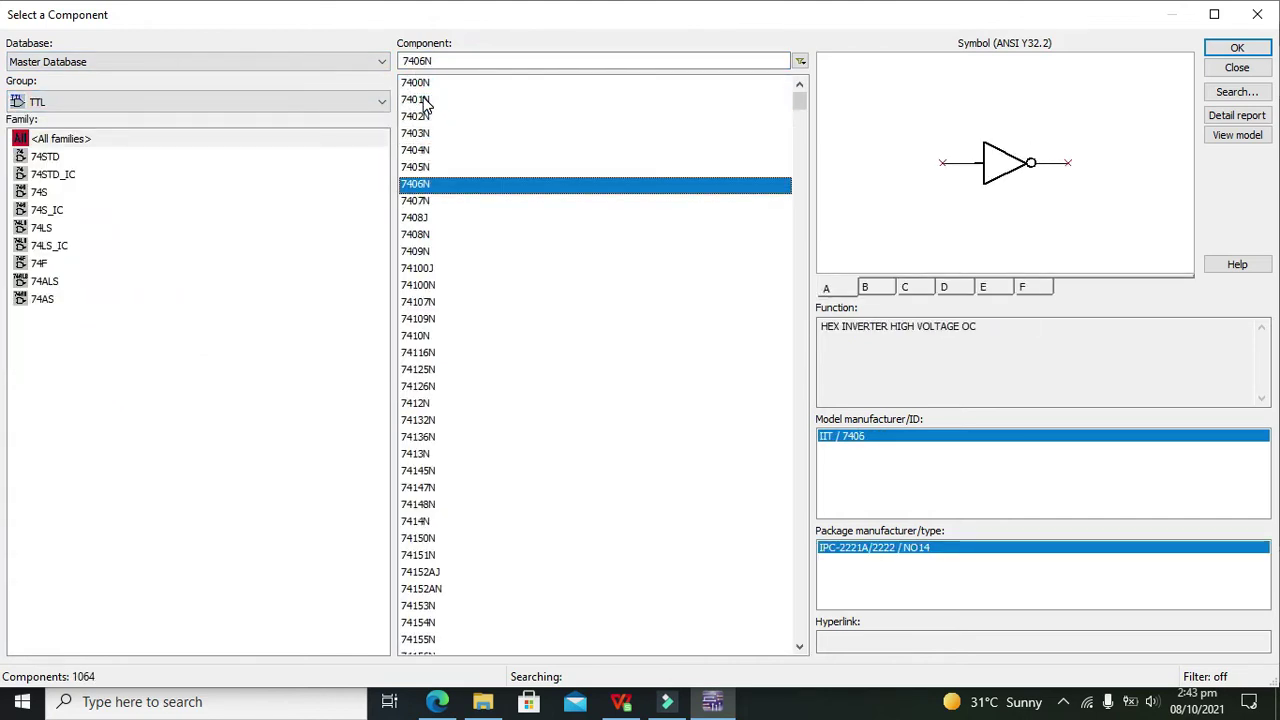
key(Down)
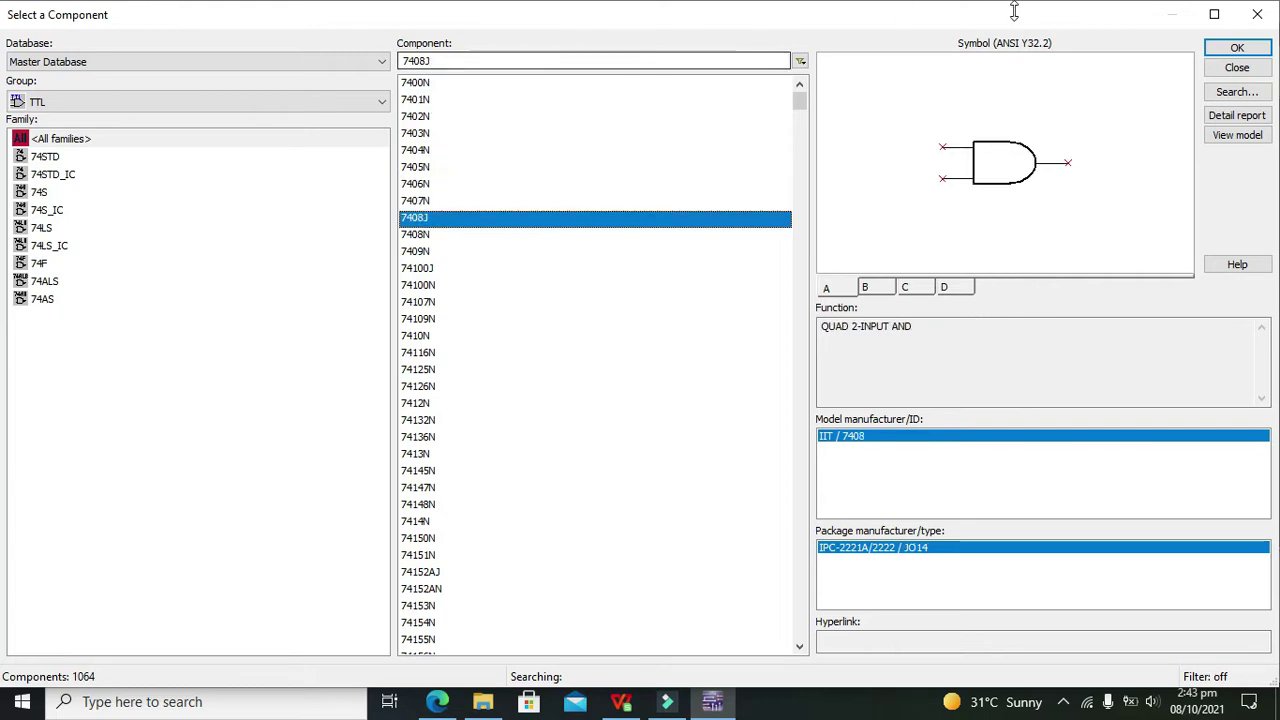
click(1234, 49)
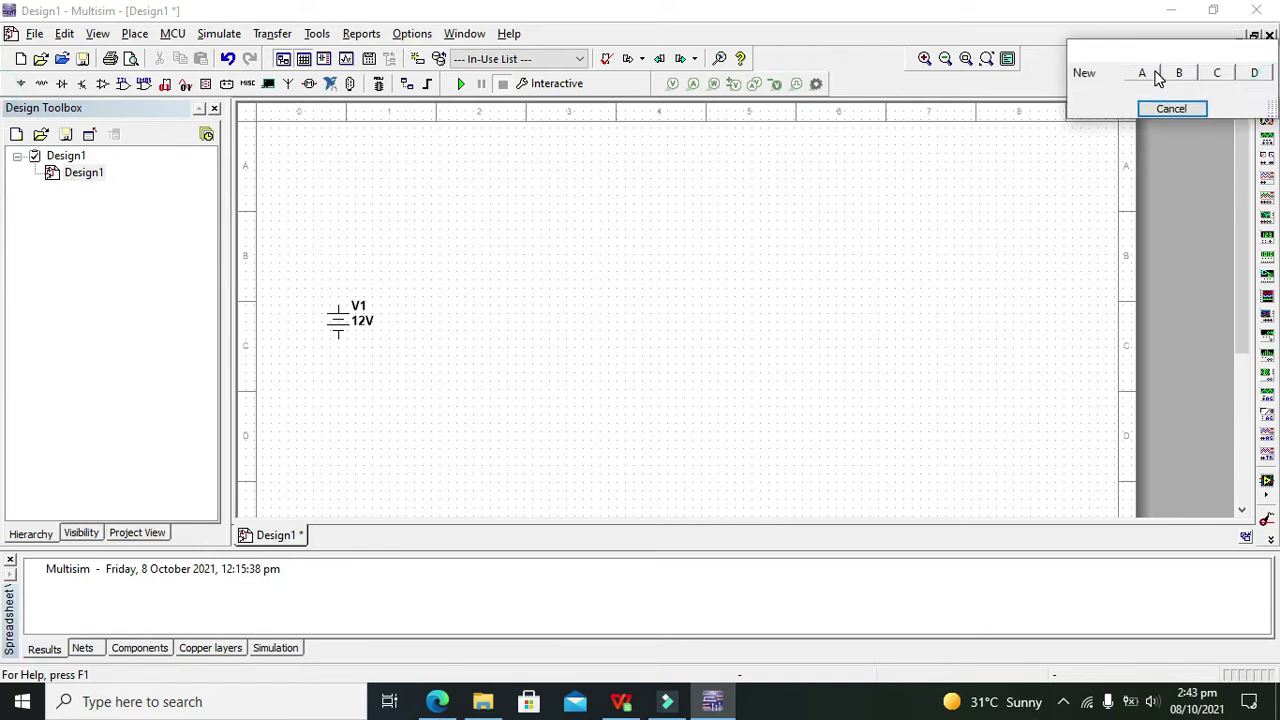
Place AND gates U1A and U2A, one above the other, right of the source.
click(1158, 75)
click(491, 254)
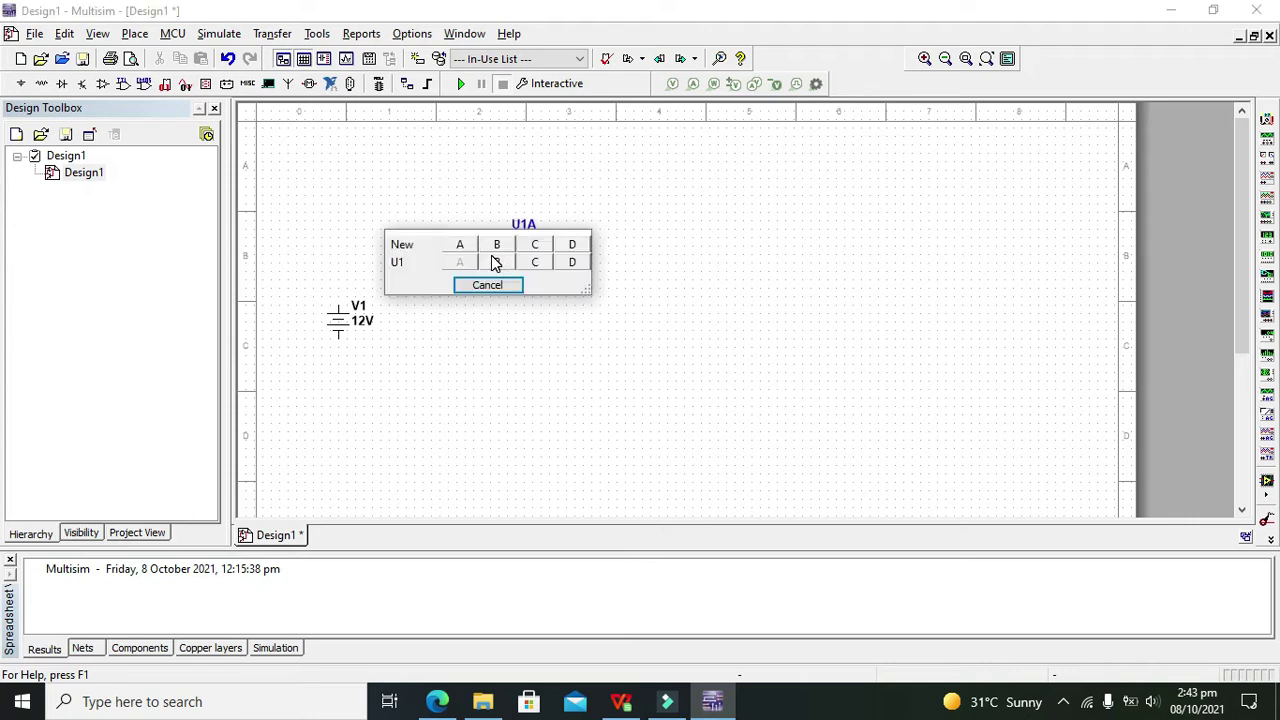
click(465, 259)
click(490, 318)
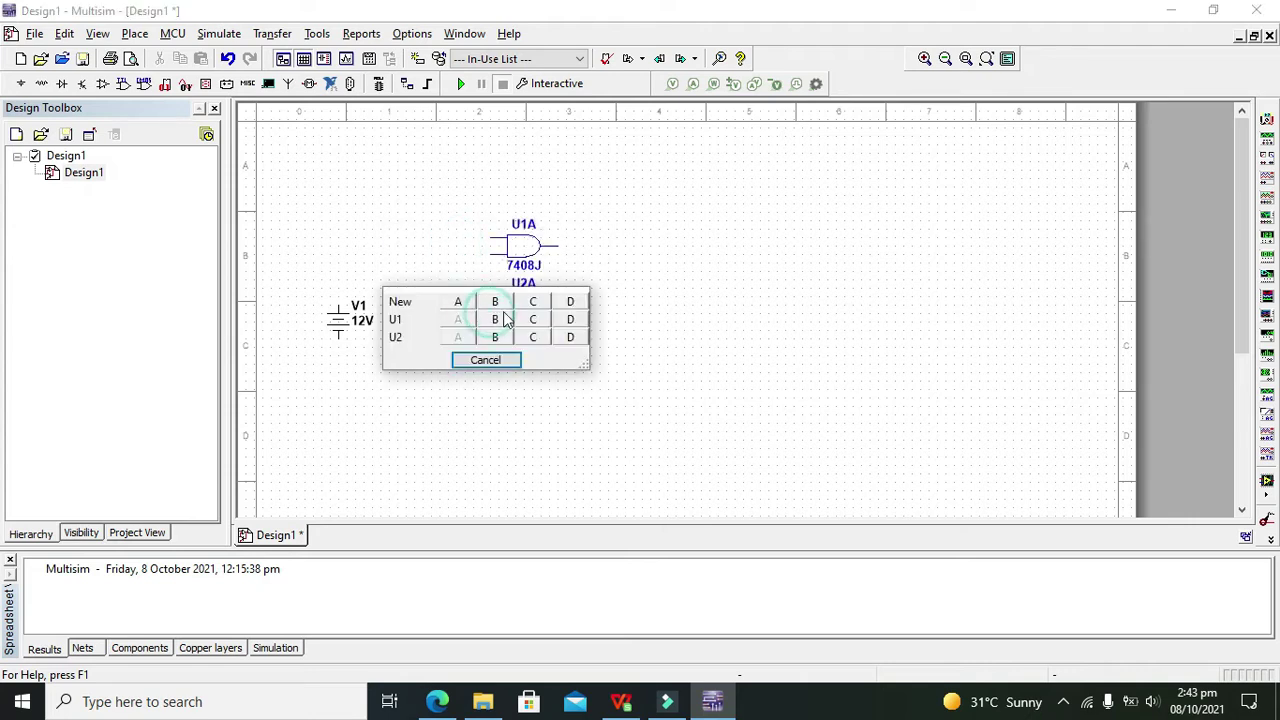
click(503, 364)
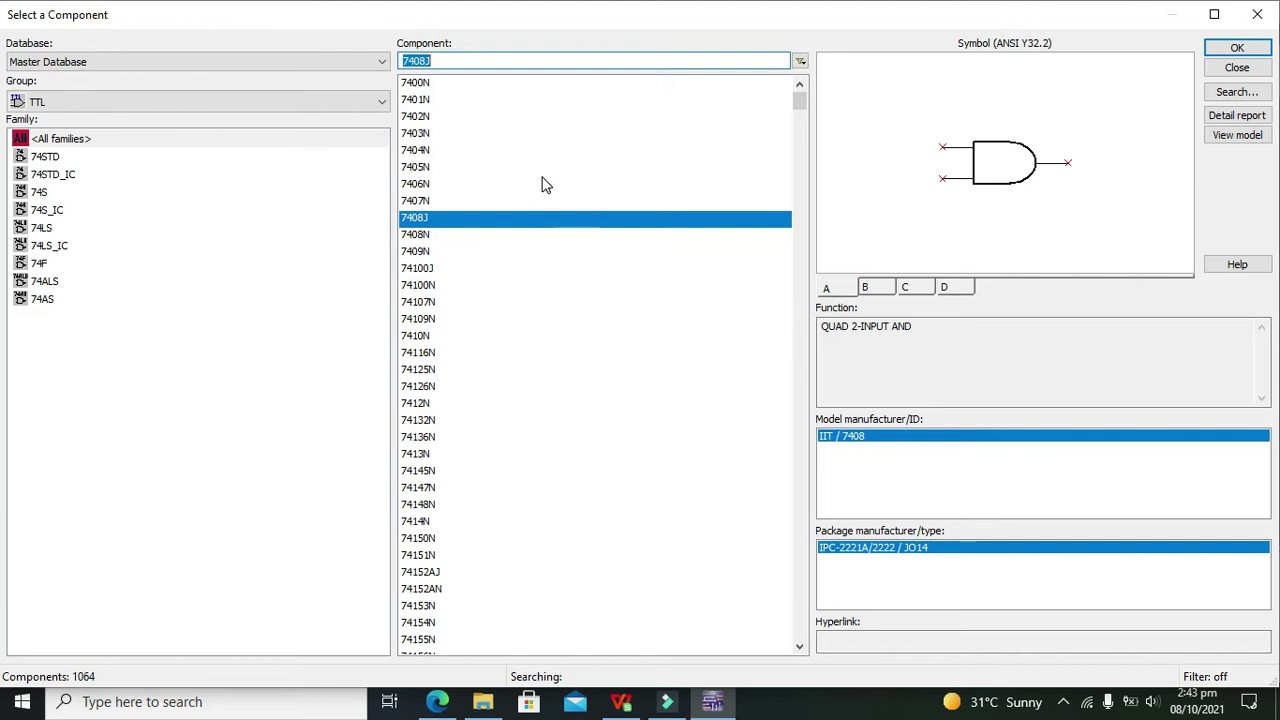
Place the 7405N inverter (section A) as U3A at the schematic's upper left.
text(7402N)
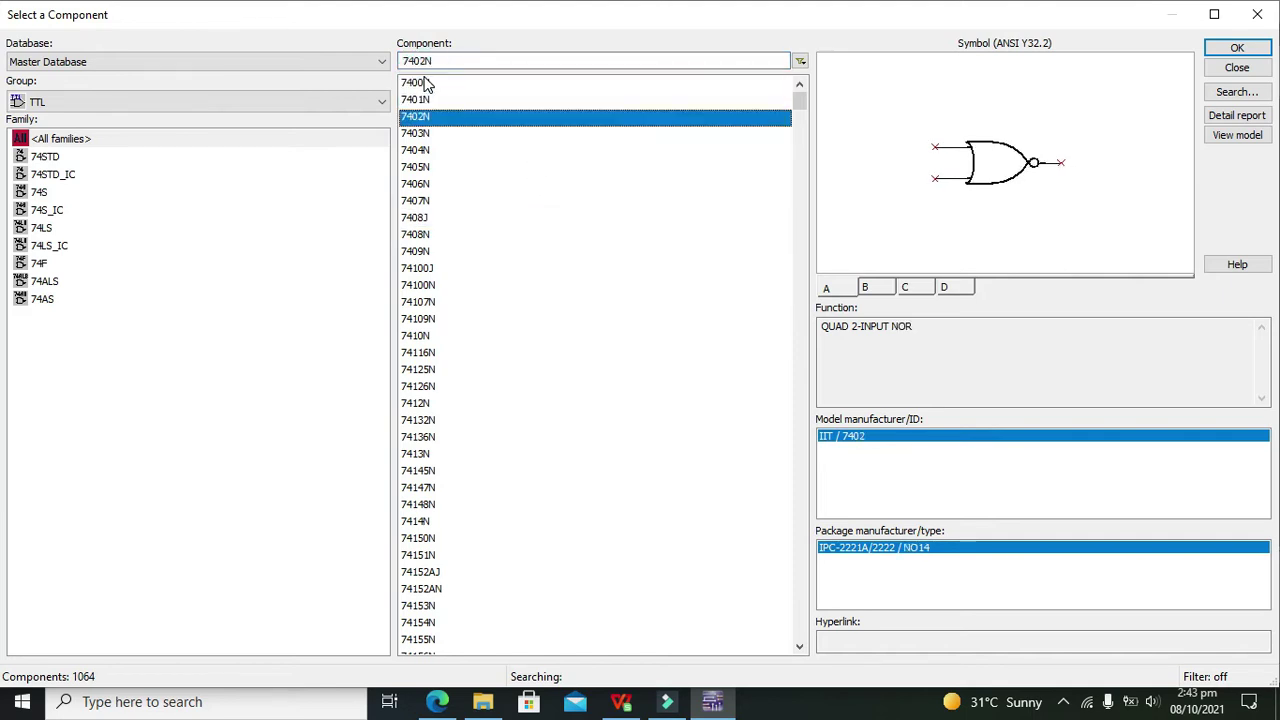
key(Down)
key(Down)
key(Down)
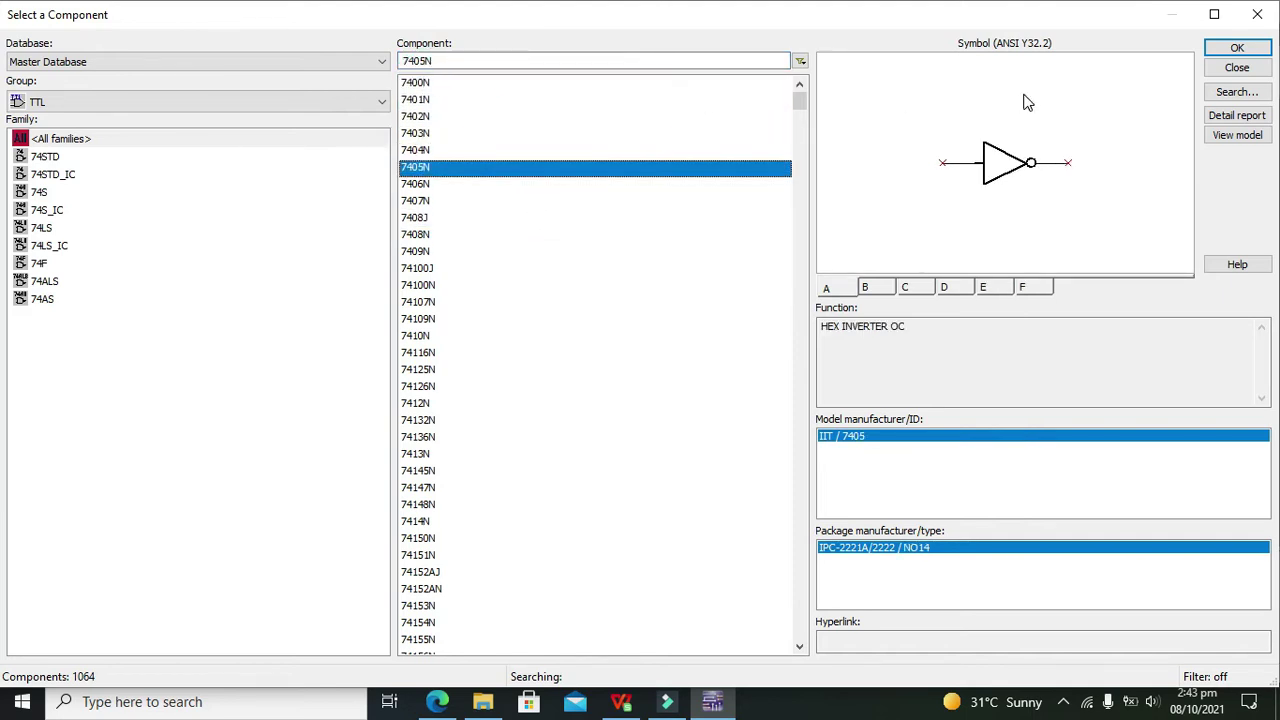
click(1236, 48)
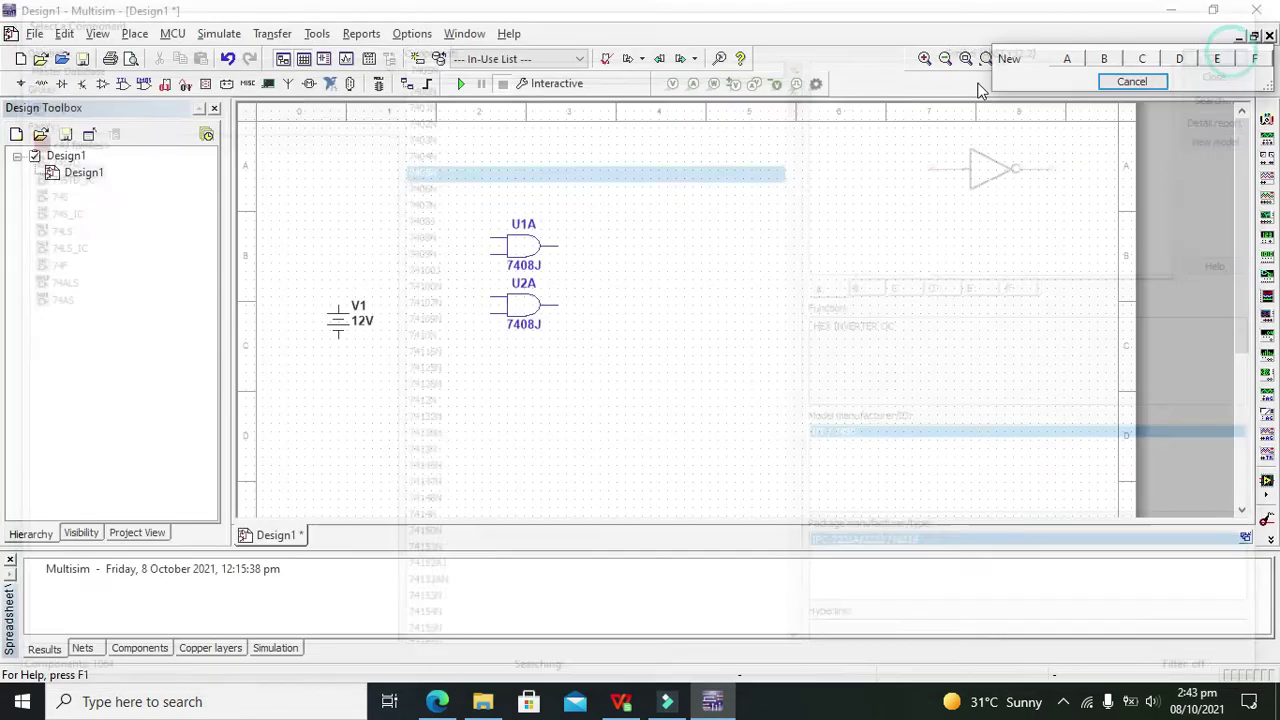
click(1067, 58)
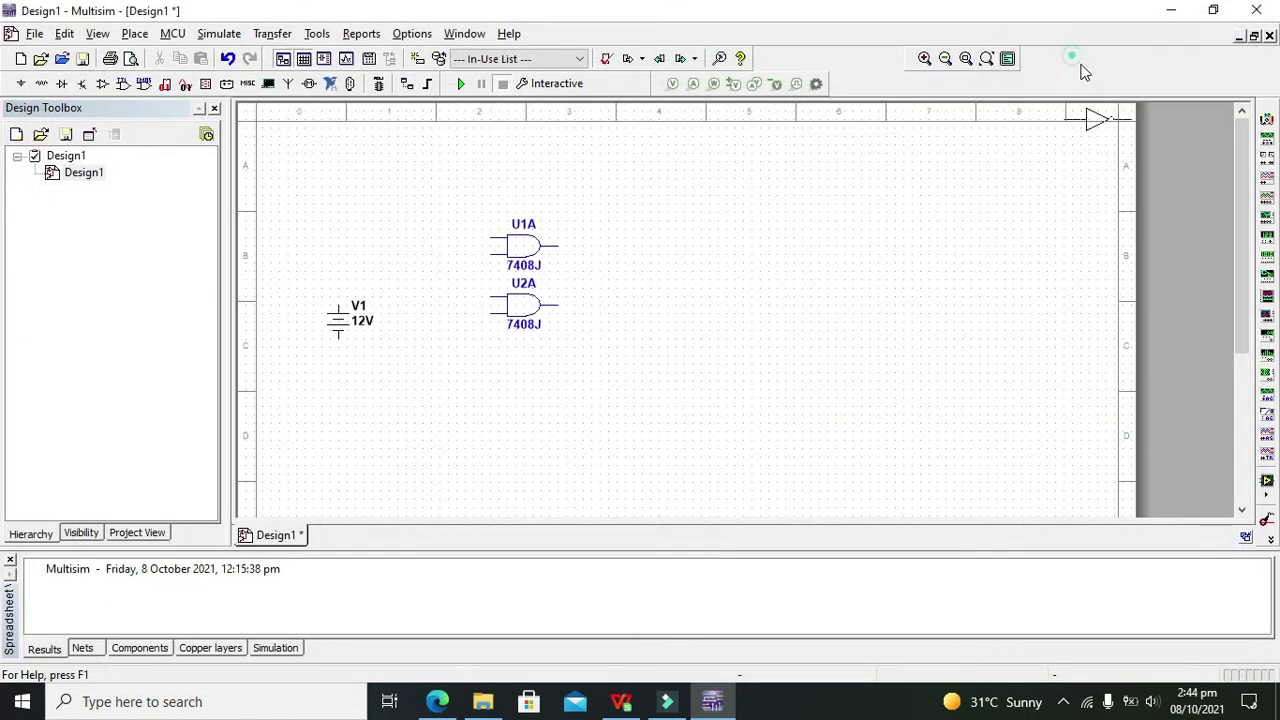
click(346, 178)
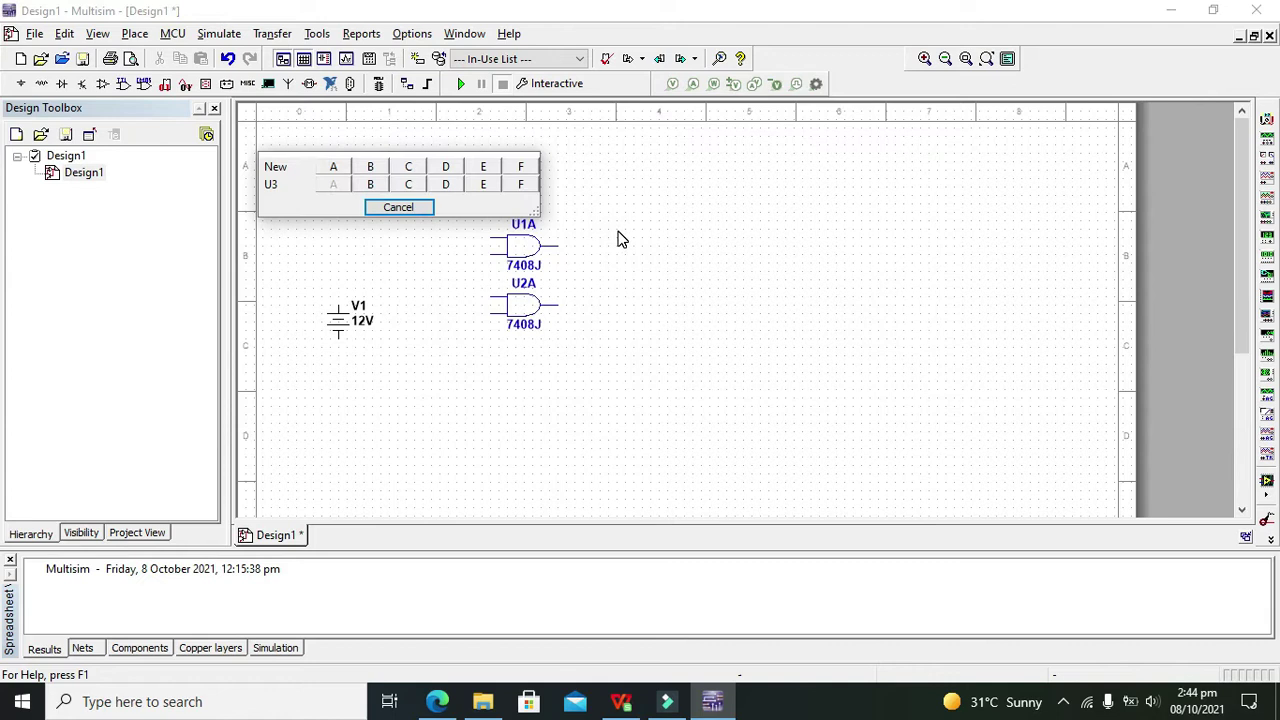
click(372, 210)
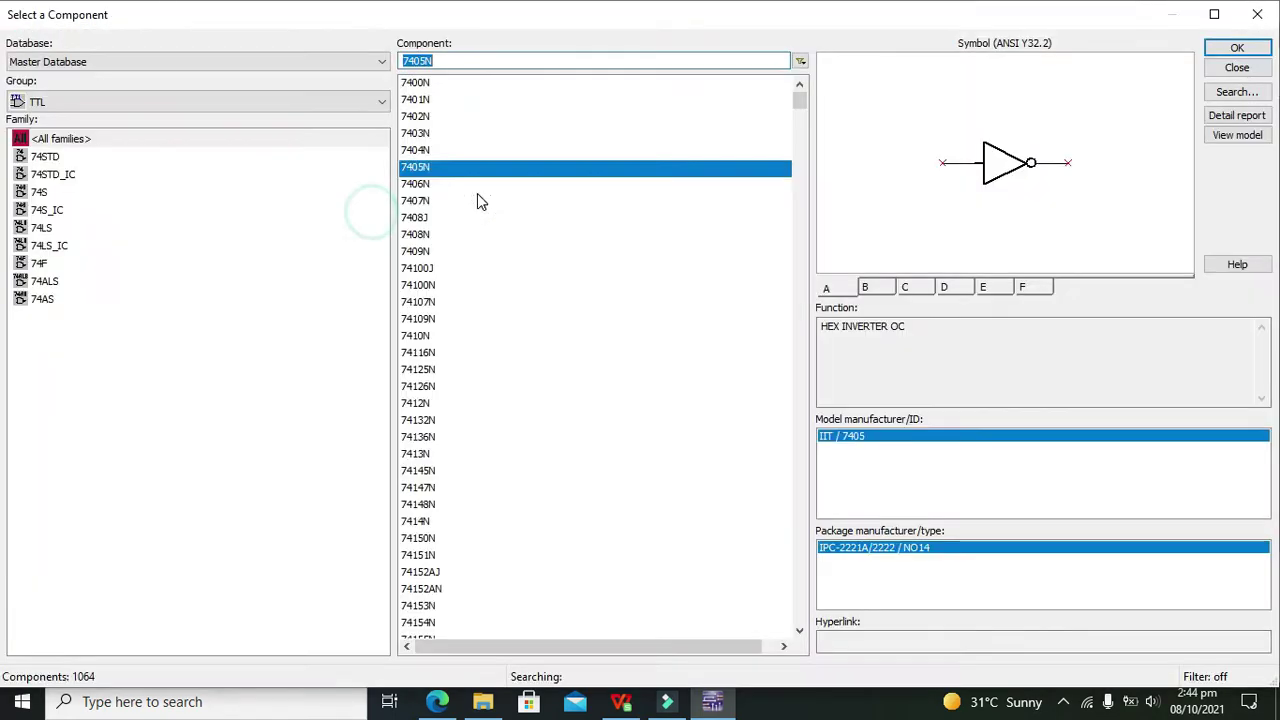
Move the lower AND gate U2A slightly down on the schematic.
click(1257, 14)
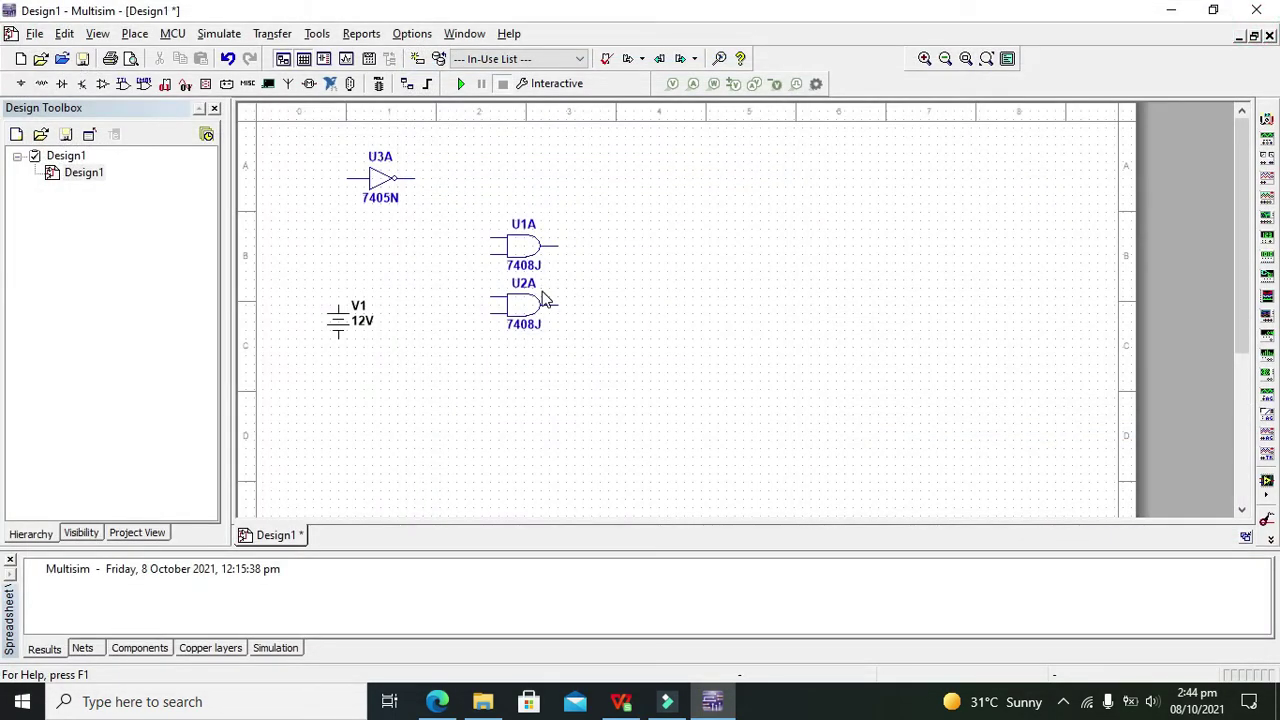
drag(531, 305, 530, 330)
click(603, 345)
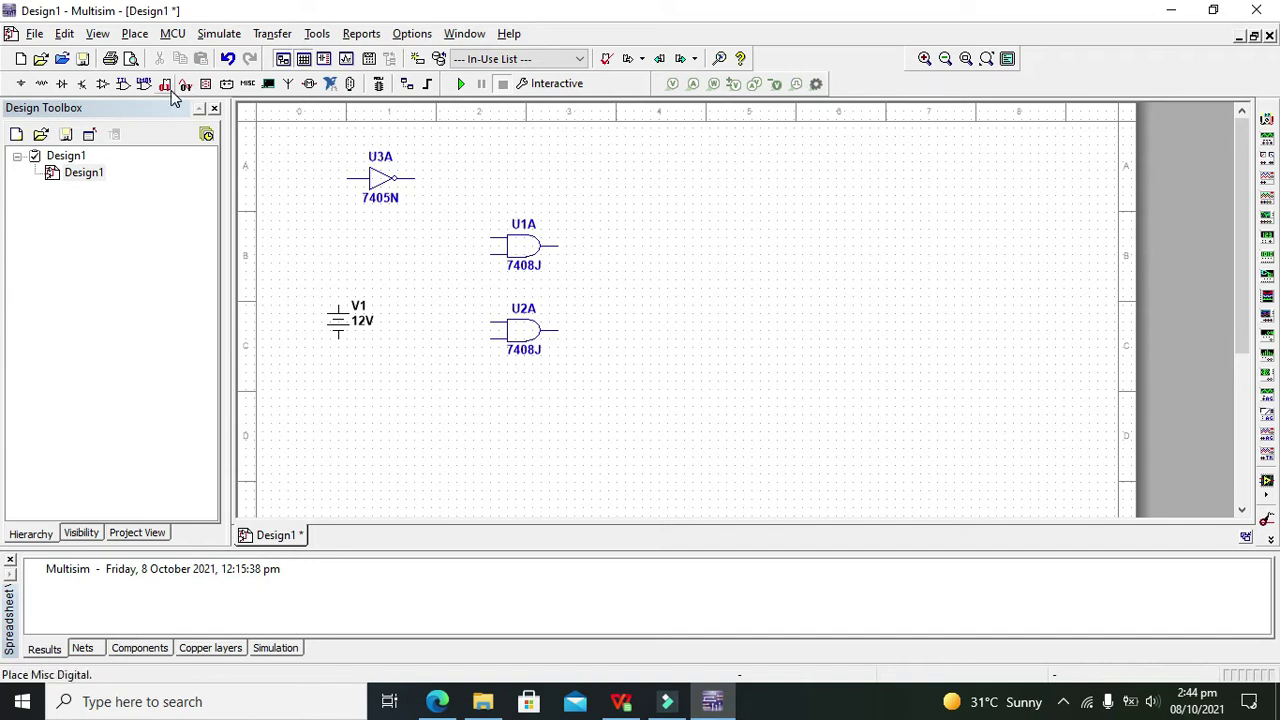
Reopen the component chooser on the TTL group.
click(22, 84)
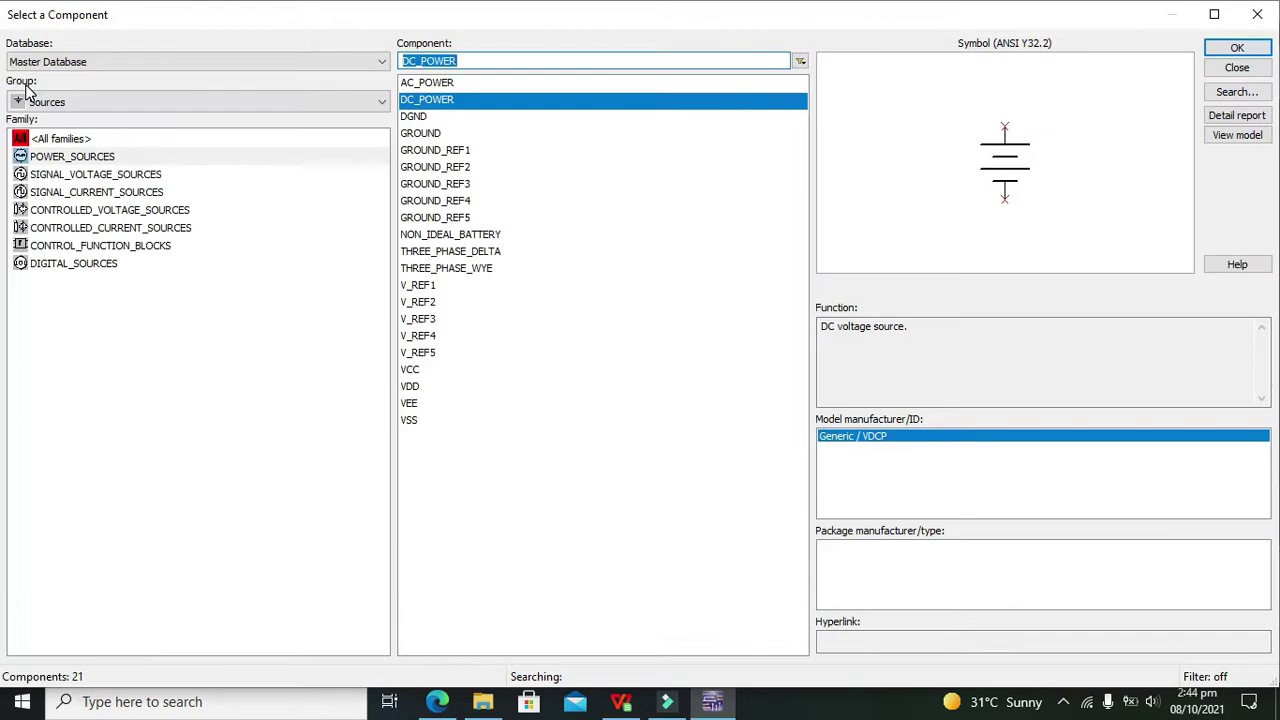
click(50, 101)
click(66, 224)
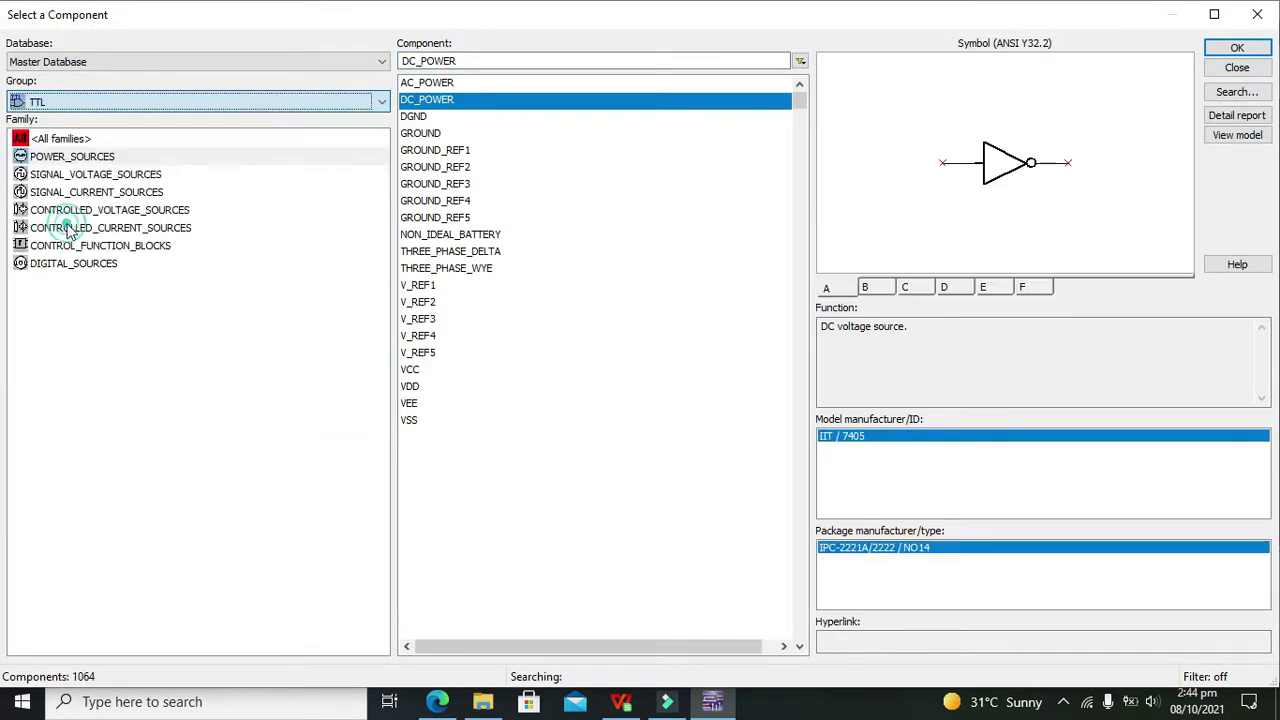
click(413, 186)
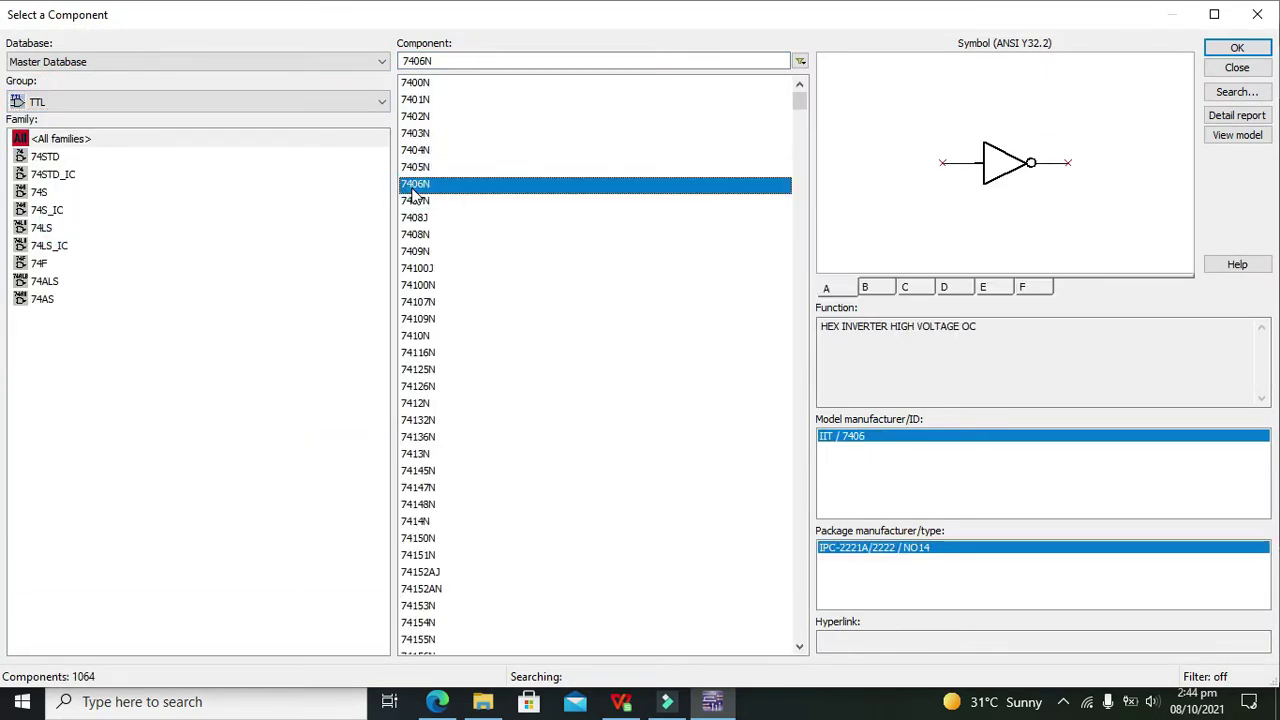
Step down the TTL parts list, past 7407N and 7410N, to the 7432N quad 2-input OR.
key(Down)
key(Down)
key(Down)
key(Down)
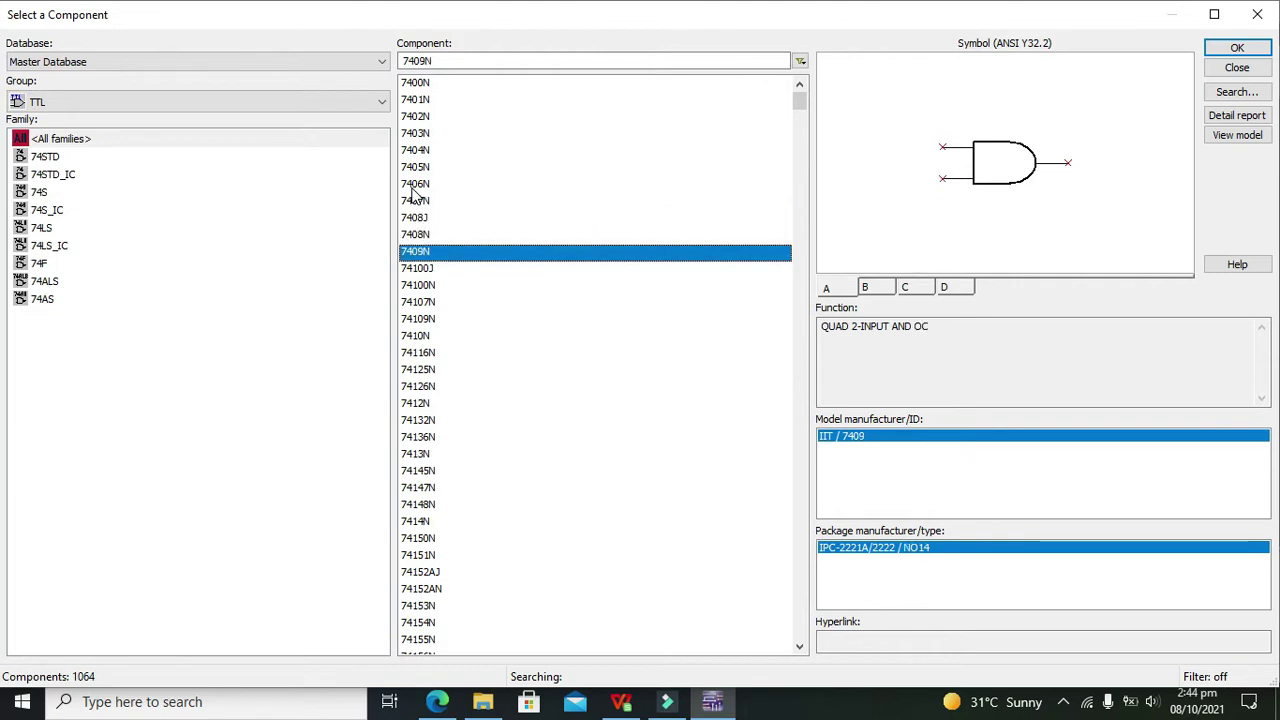
key(Down)
key(Down)
key(Up)
key(Up)
key(Up)
key(Up)
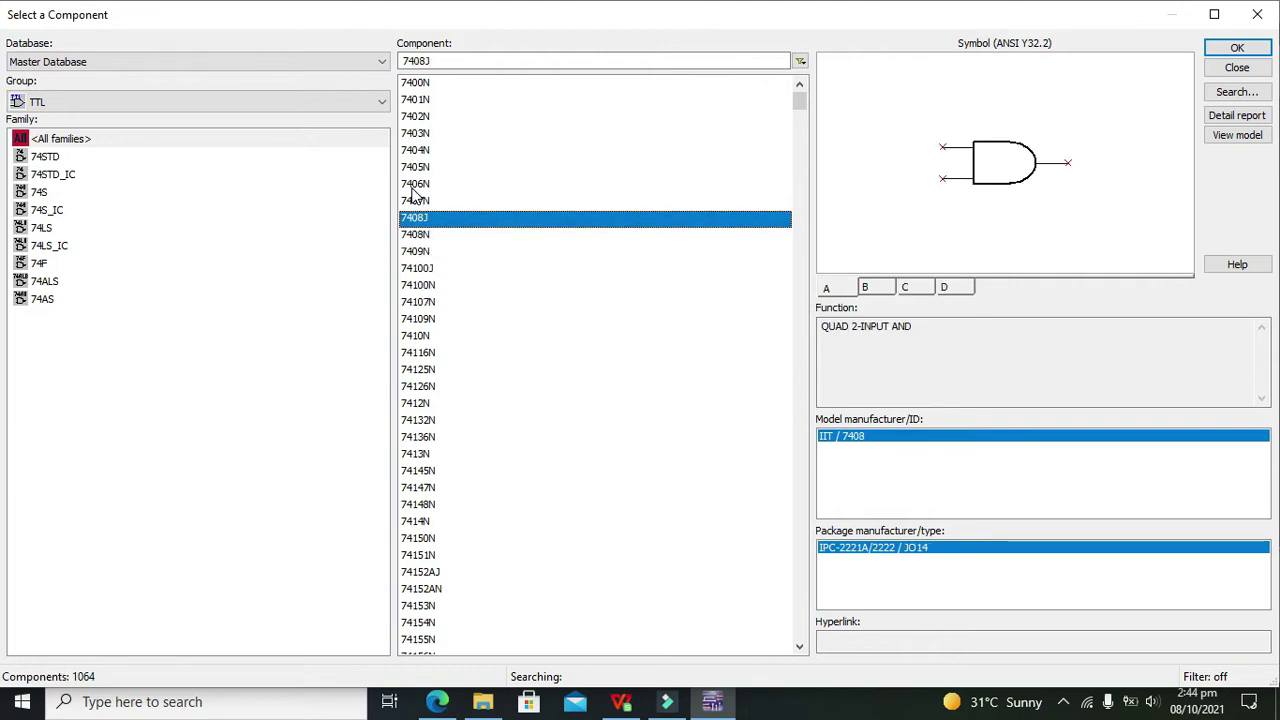
key(Up)
key(Up)
key(Up)
key(Up)
key(Up)
key(Up)
key(Up)
key(Up)
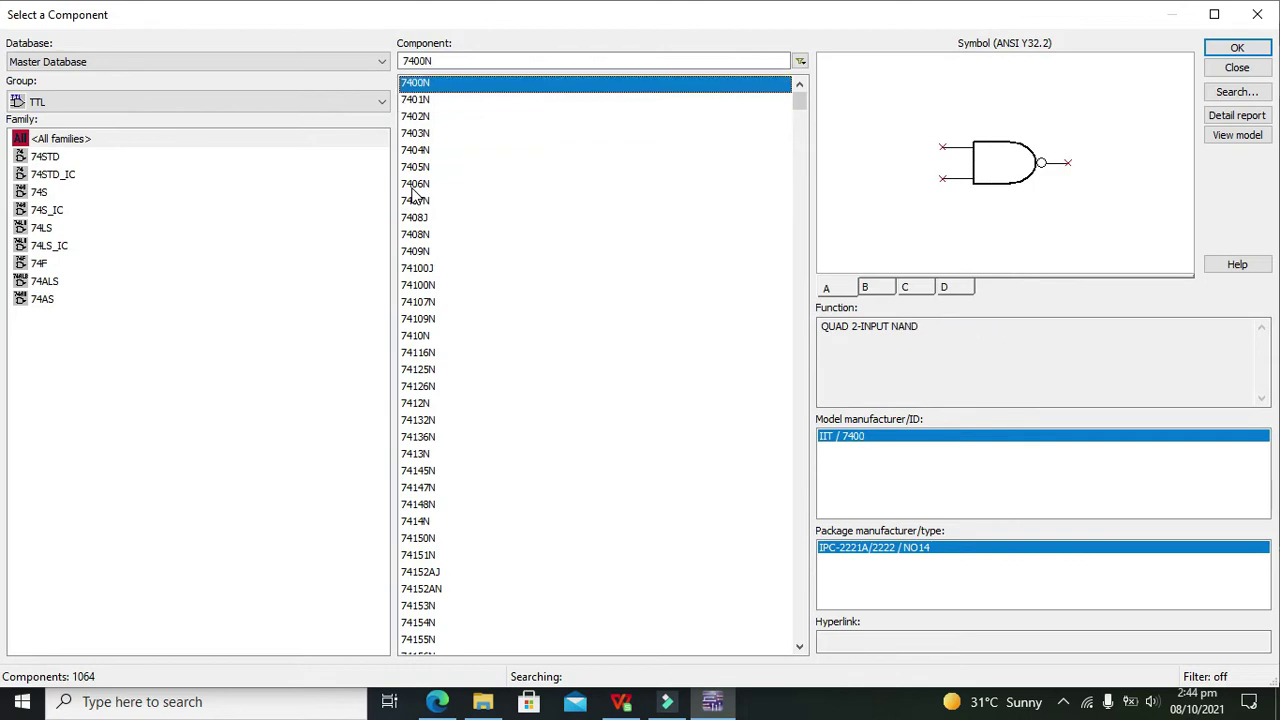
key(Down)
key(Down)
key(Down)
key(Down)
key(Down)
key(Down)
key(Down)
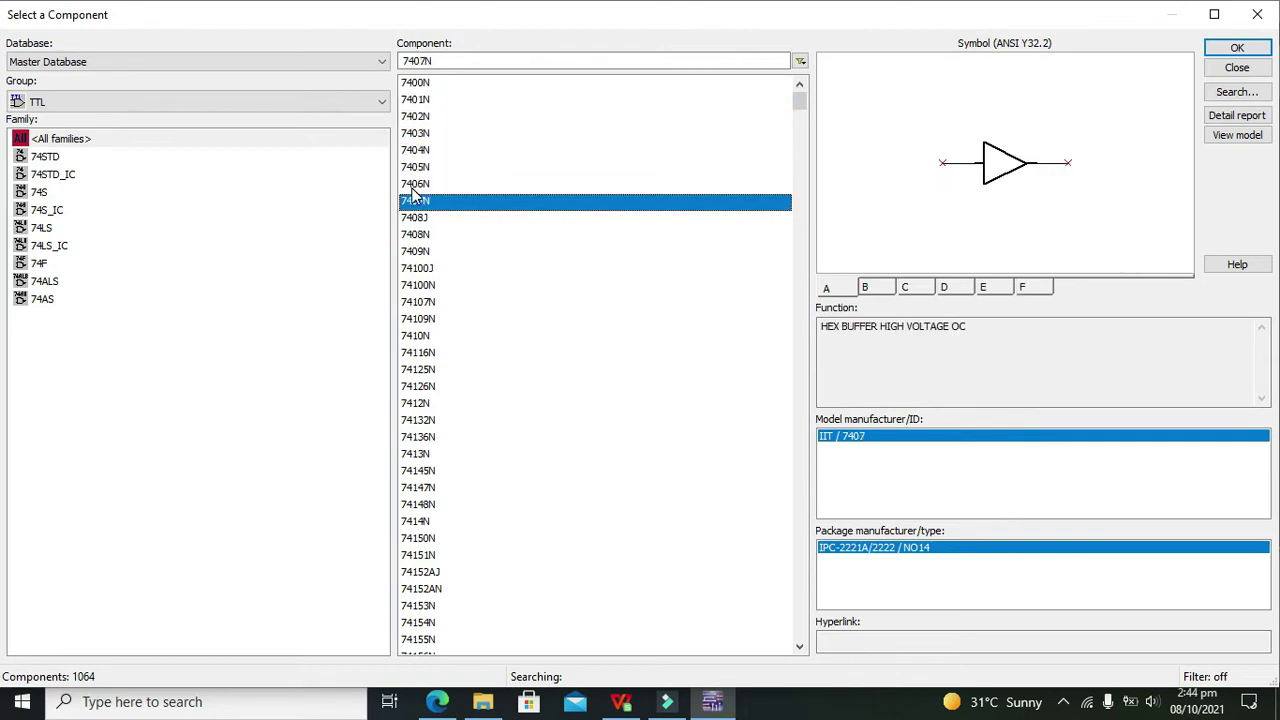
key(Down)
key(Down)
key(Down)
key(Down)
key(Down)
key(Down)
key(Down)
key(Down)
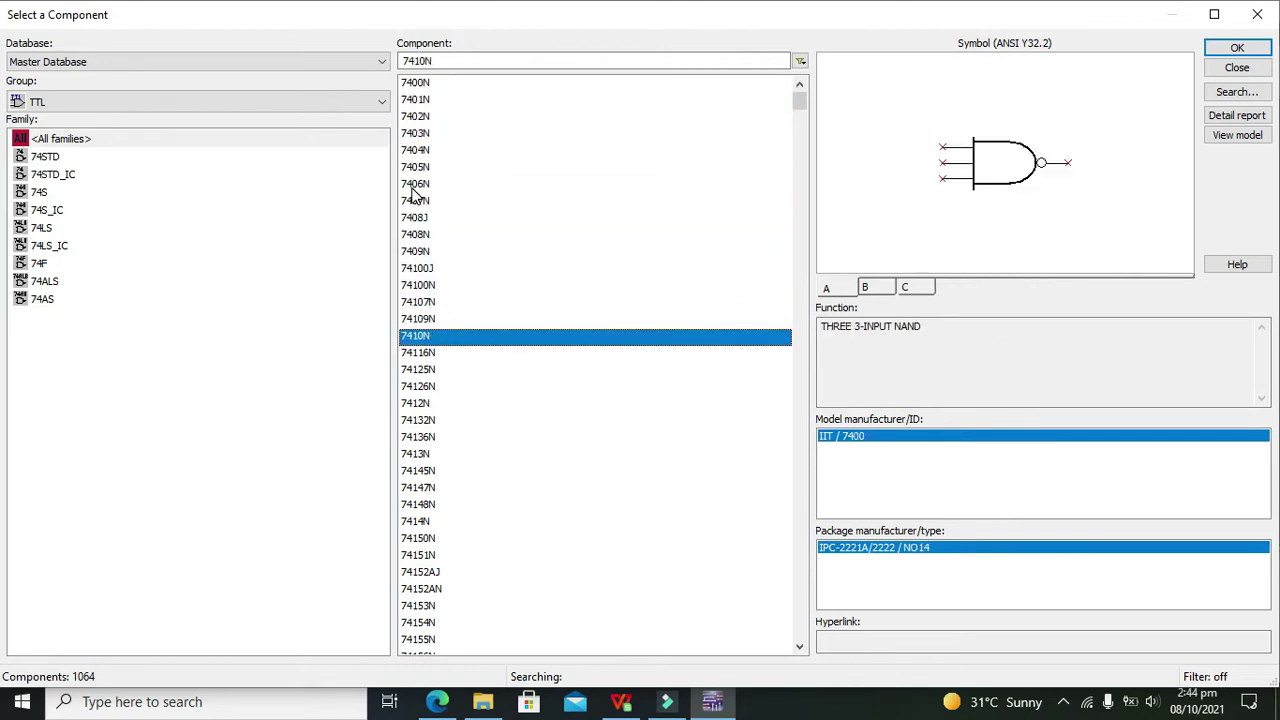
key(Down)
key(Down)
key(Down)
key(Down)
key(Down)
key(Down)
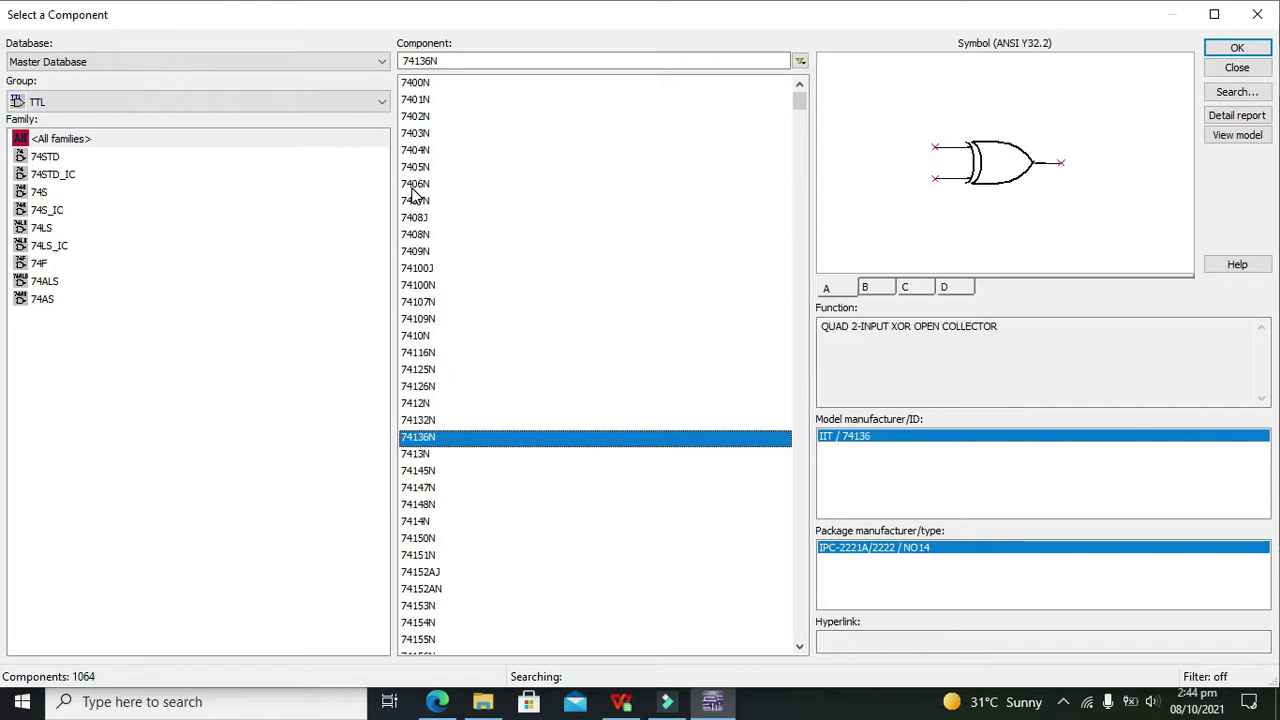
key(Down)
key(Up)
key(Down)
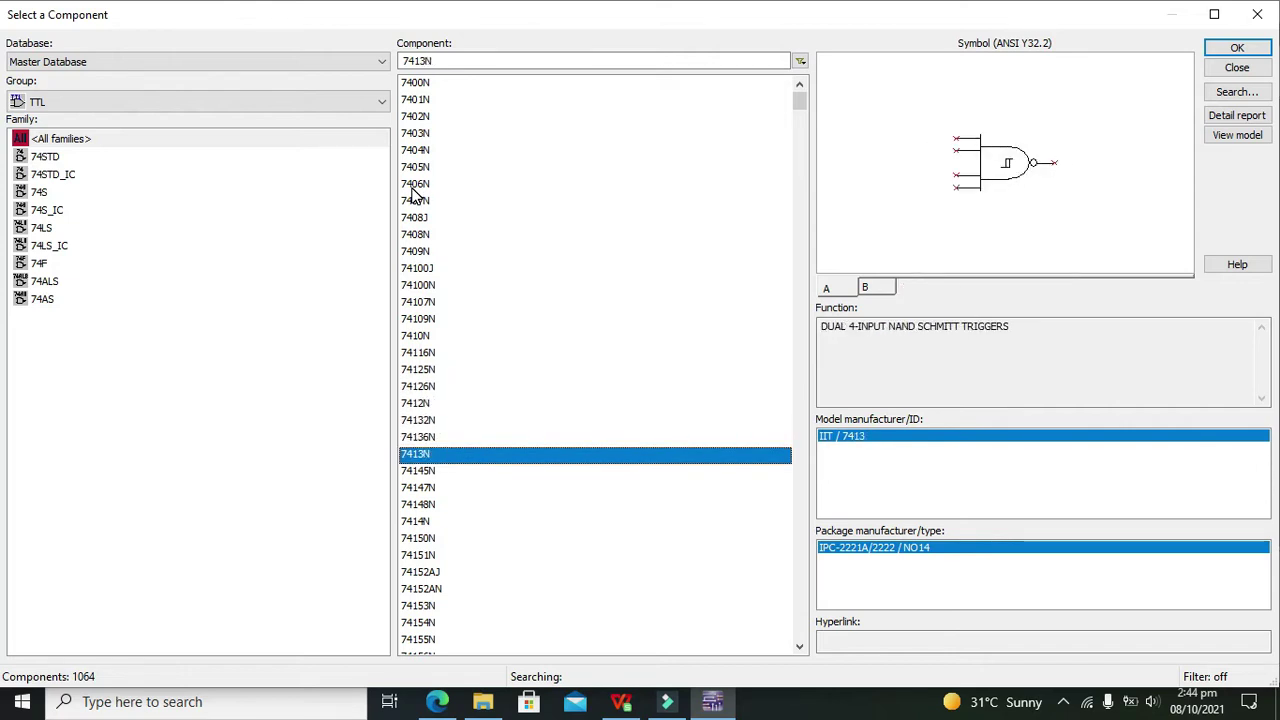
key(Down)
key(Down)
key(Down)
key(Down)
key(Down)
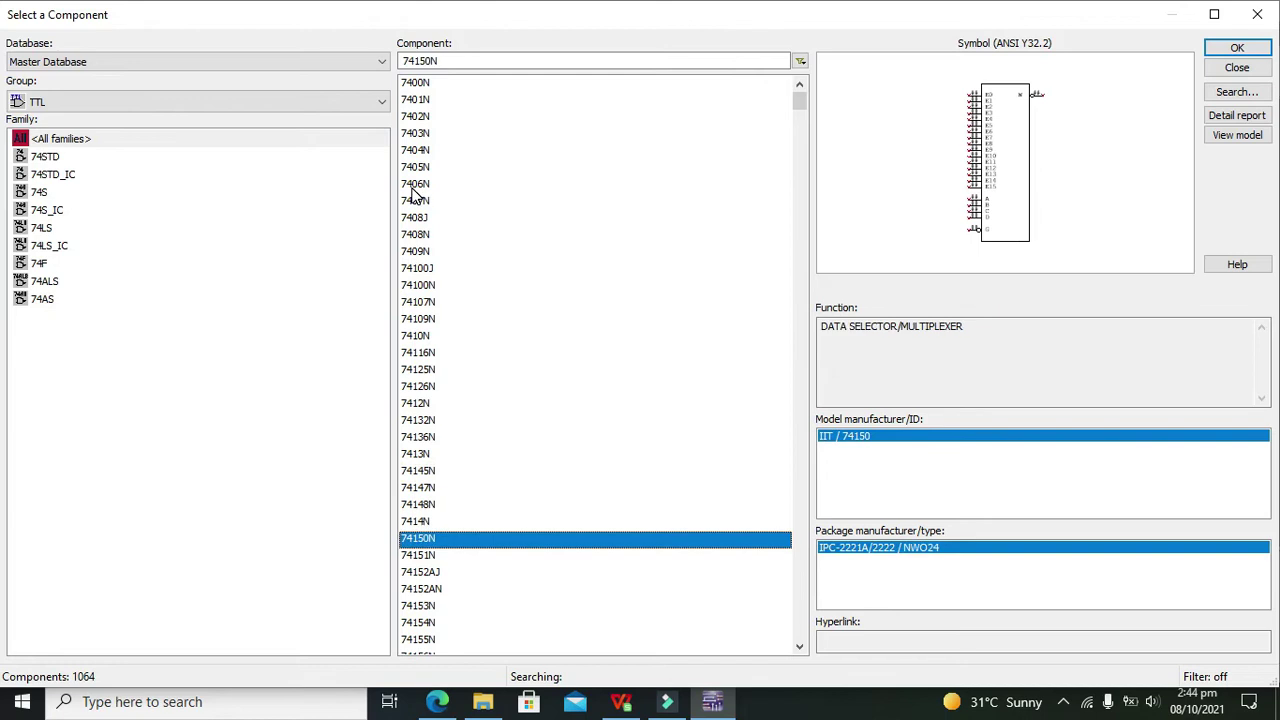
key(Down)
key(Down)
key(Down)
key(Down)
key(Down)
key(Down)
key(Down)
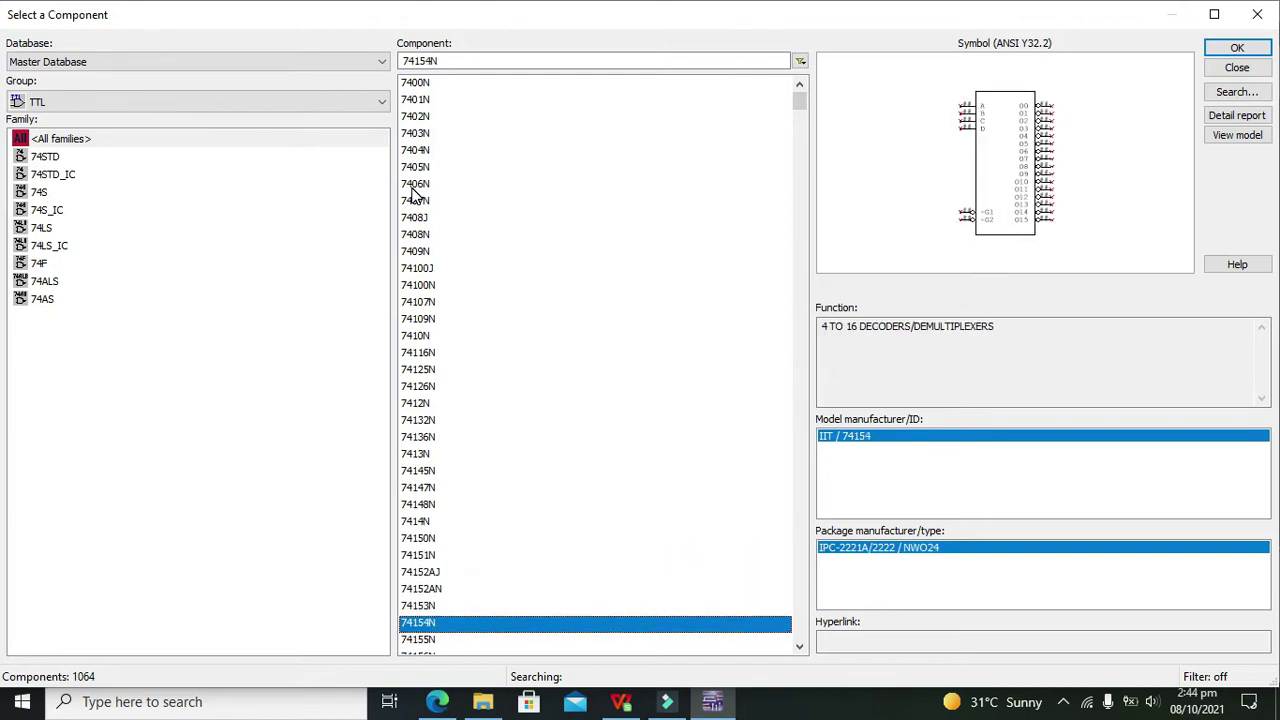
key(Down)
key(Down)
key(Down)
key(Down)
key(Down)
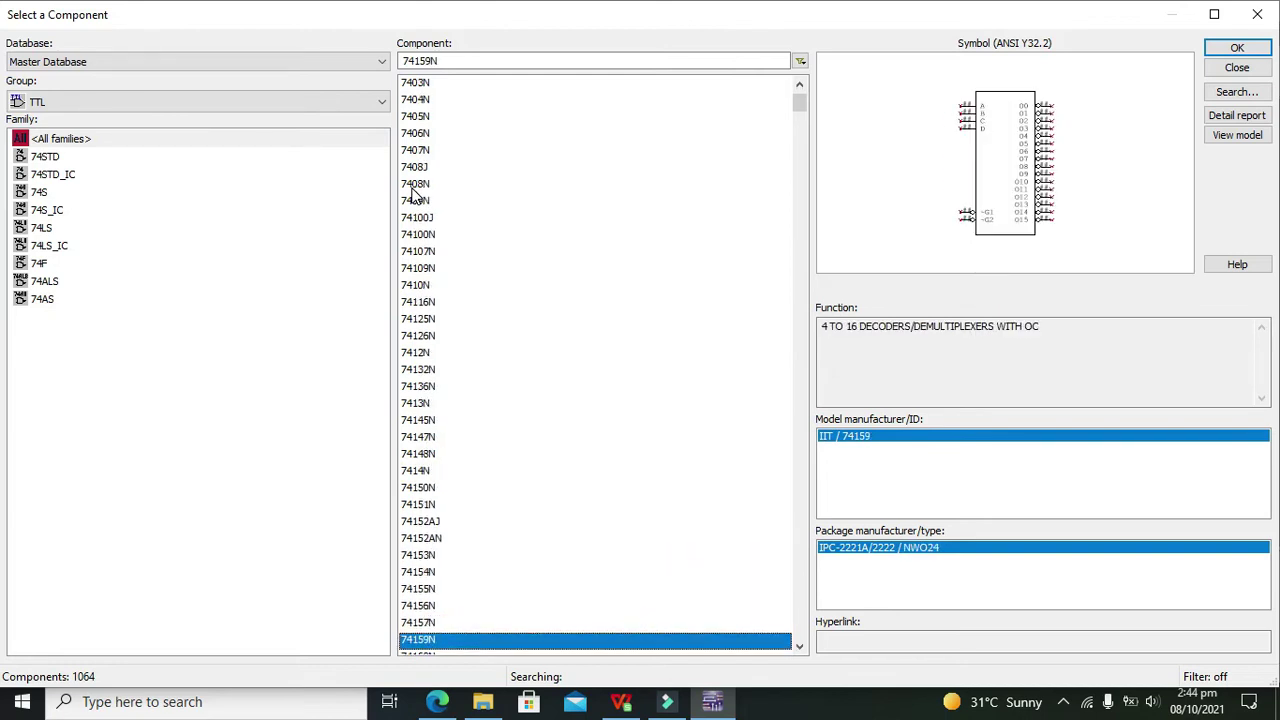
key(Down)
key(Down)
key(Down)
key(Down)
key(Down)
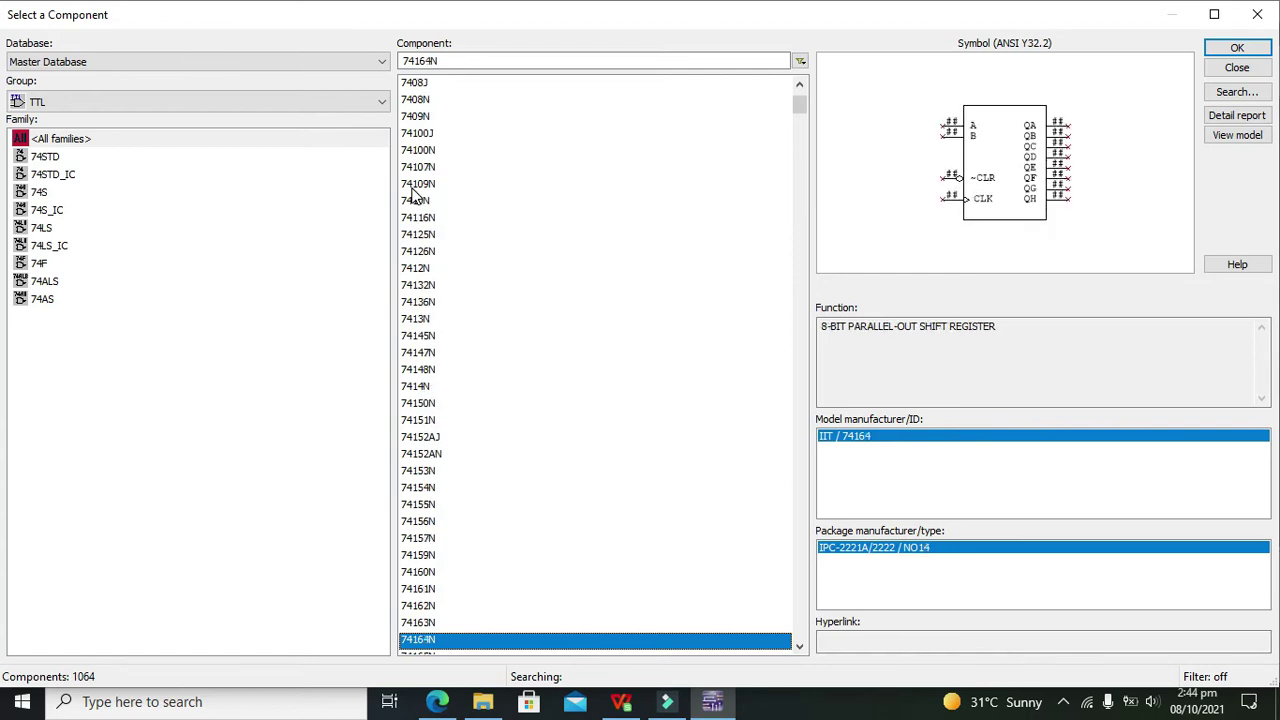
key(Down)
key(Down)
key(Down)
key(Down)
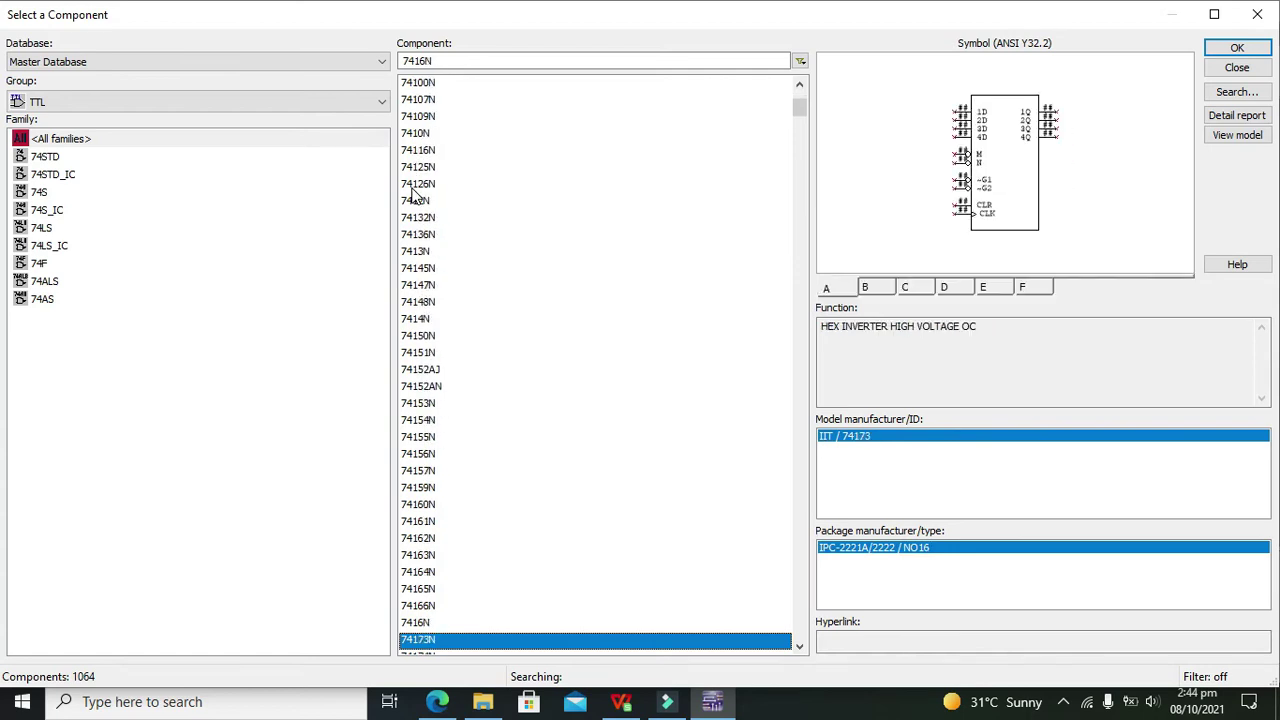
key(Down)
key(Down)
key(Down)
key(Down)
key(Down)
key(Down)
key(Down)
key(Down)
key(Down)
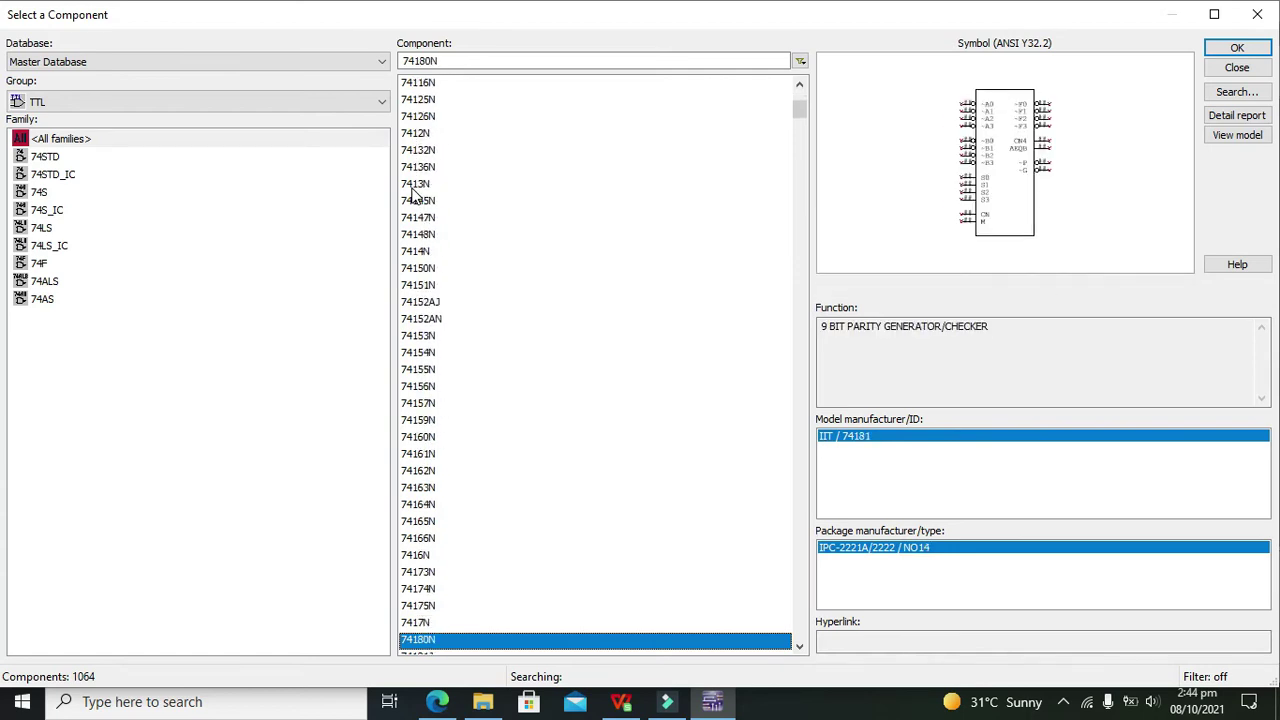
key(Down)
key(Down)
key(Down)
key(Down)
key(Down)
key(Down)
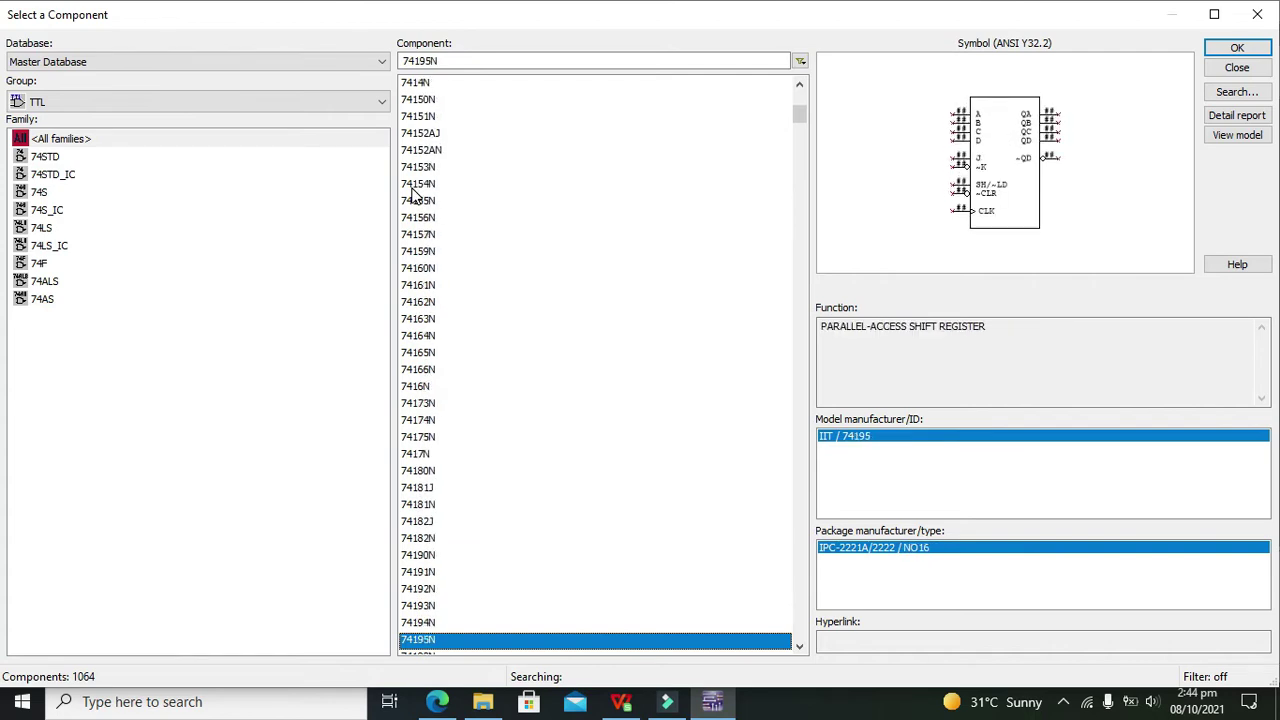
key(Down)
key(Down)
key(Down)
key(Down)
key(Down)
key(Down)
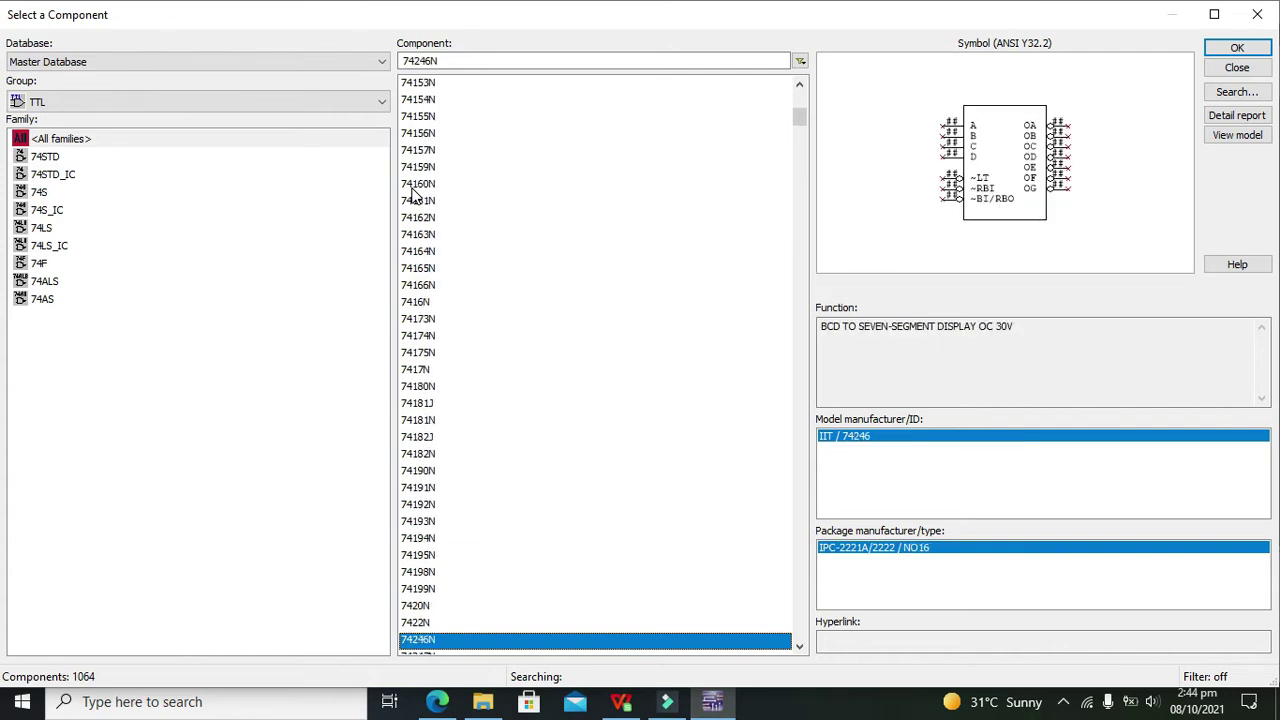
key(Down)
key(Down)
key(Down)
key(Down)
key(Down)
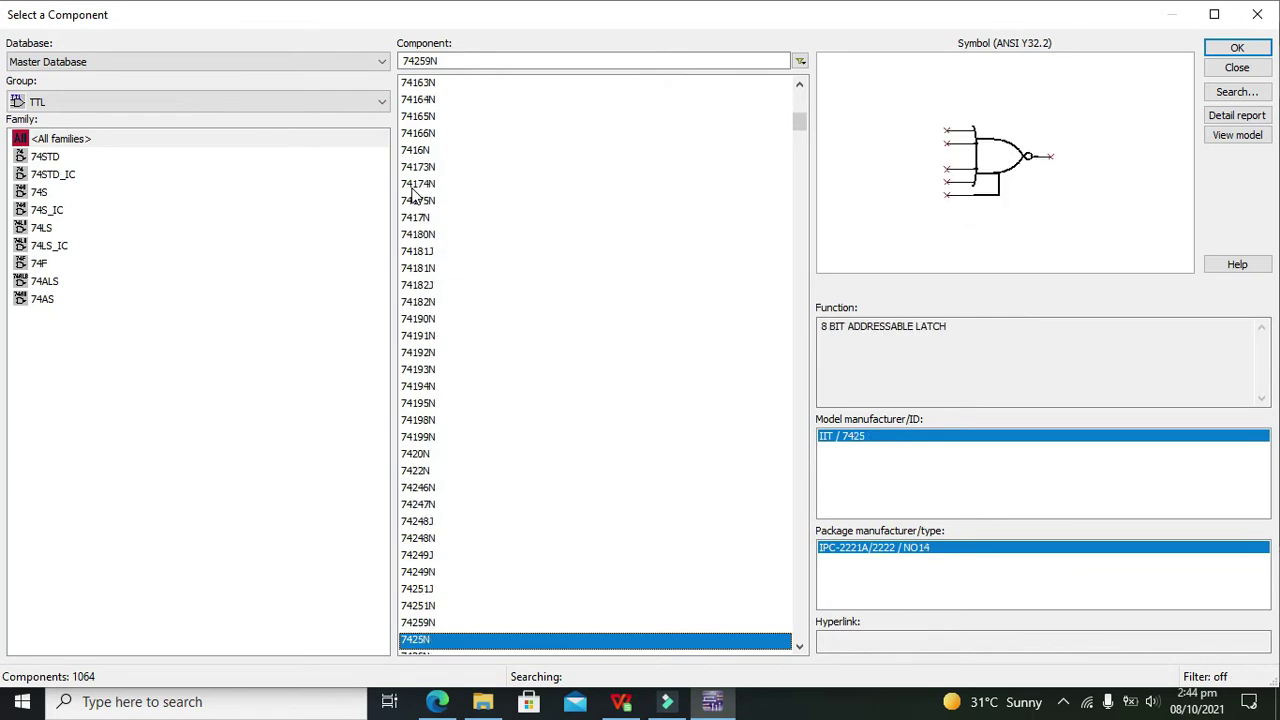
key(Down)
key(Down)
key(Down)
key(Down)
key(Down)
key(Down)
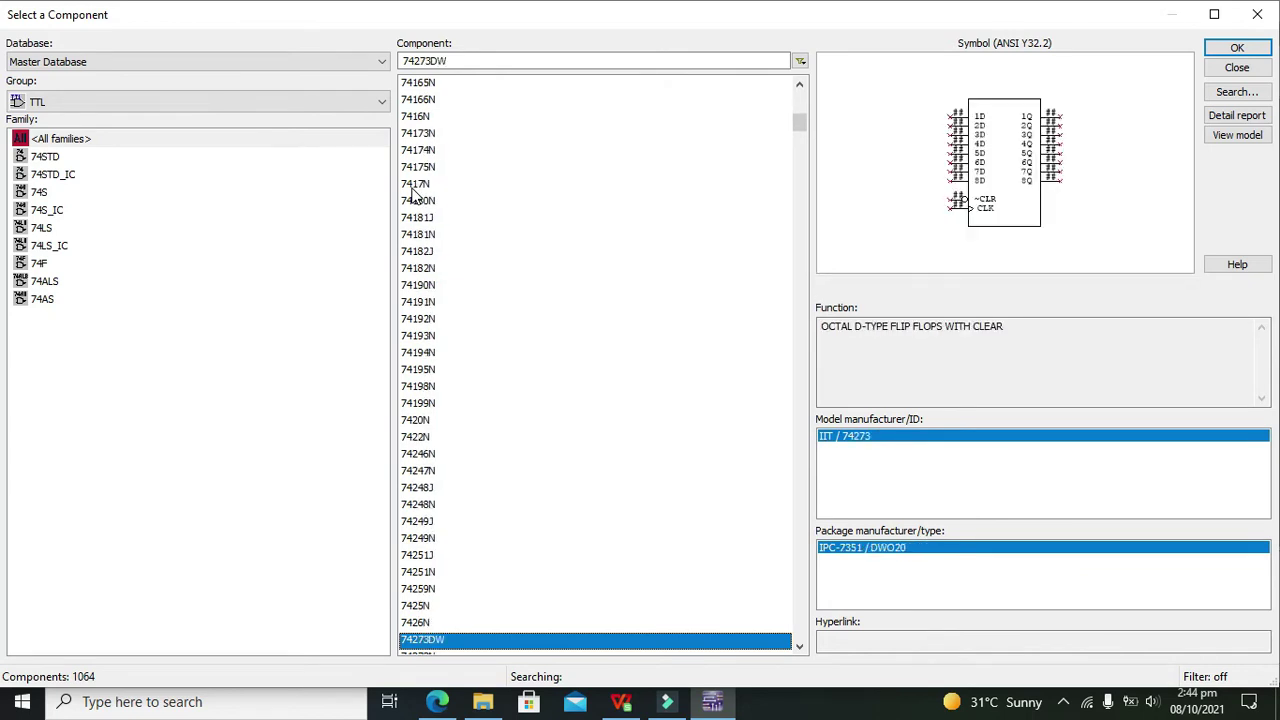
key(Down)
key(Down)
key(Down)
key(Down)
key(Down)
key(Down)
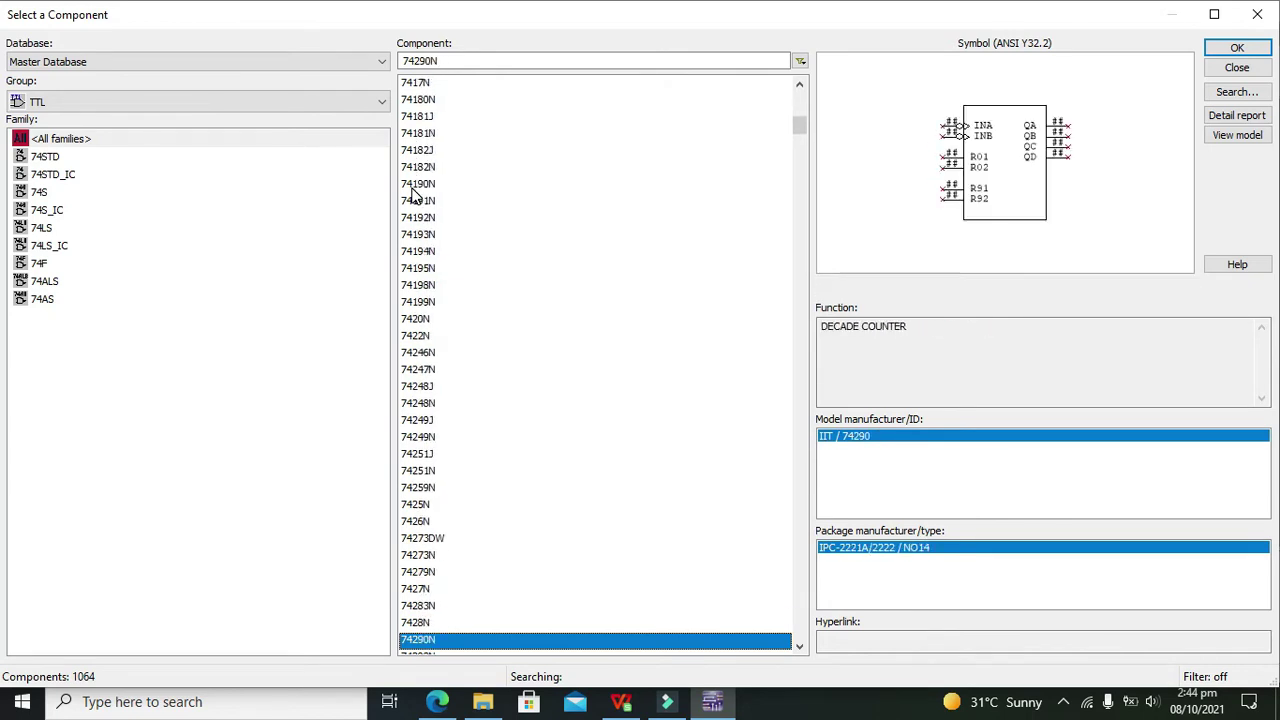
key(Up)
key(Up)
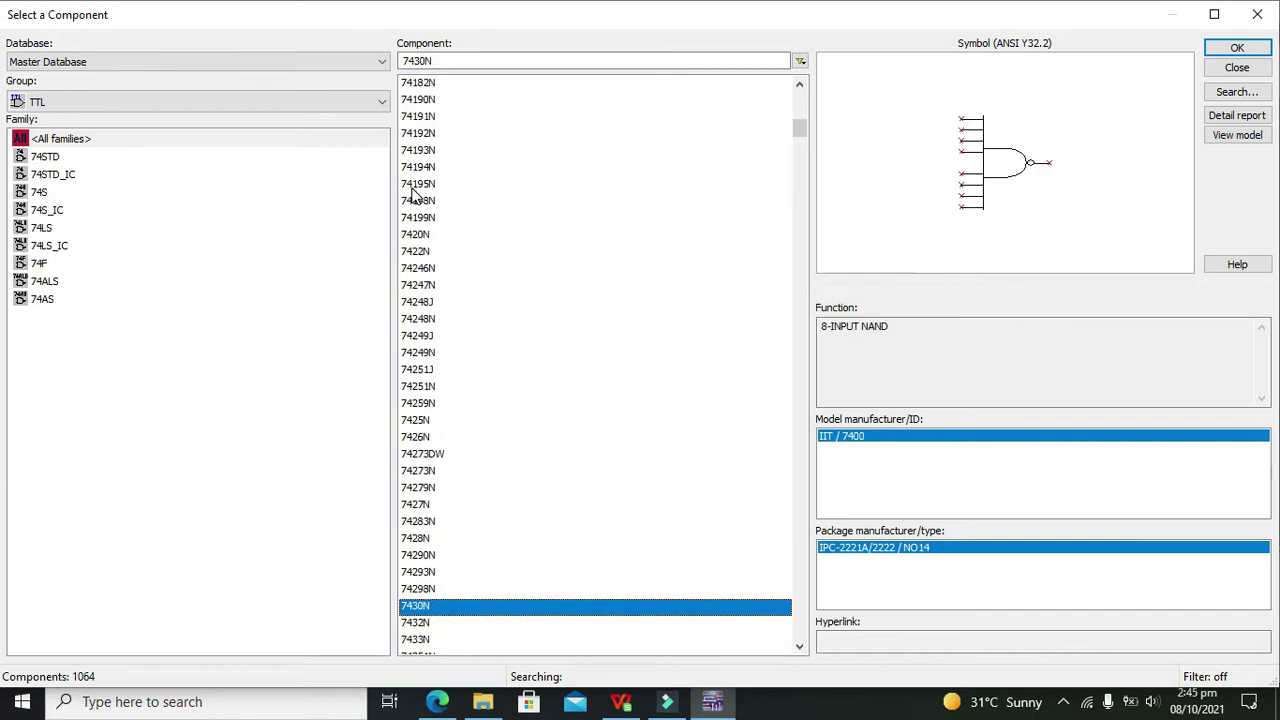
key(Down)
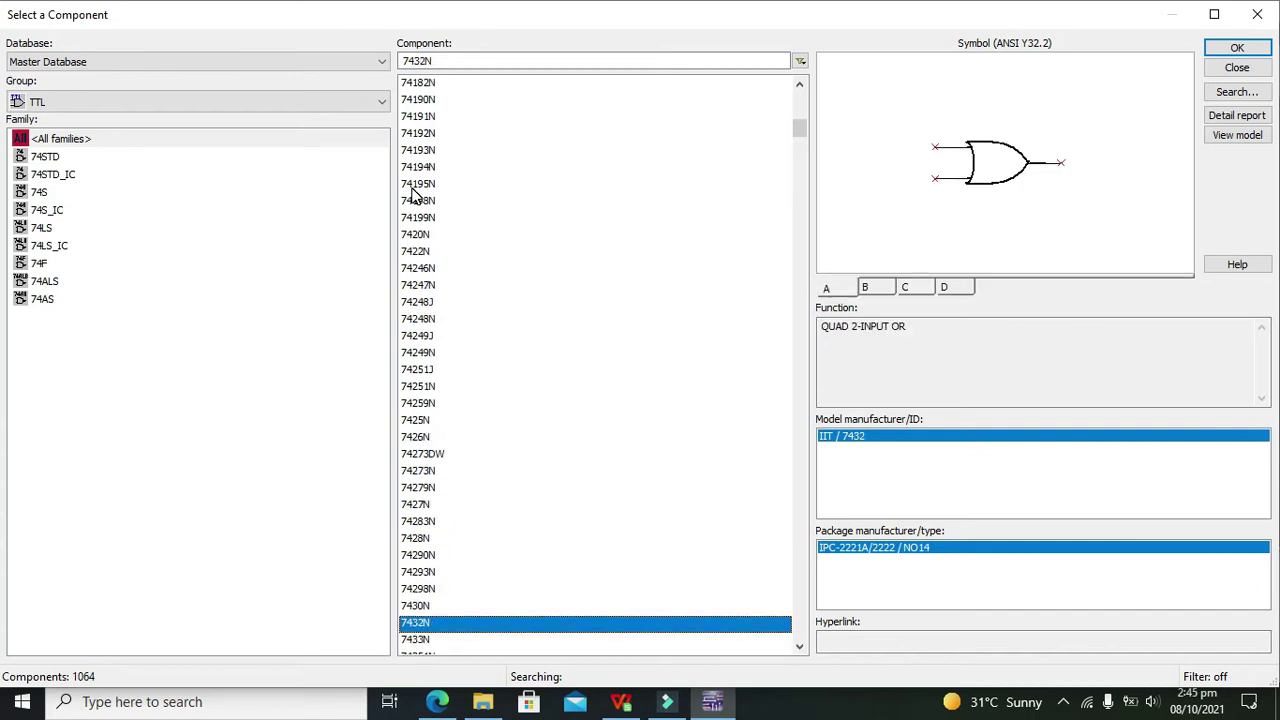
Place 7432N OR gate U4A (section A) to the right of the AND gates.
click(1237, 47)
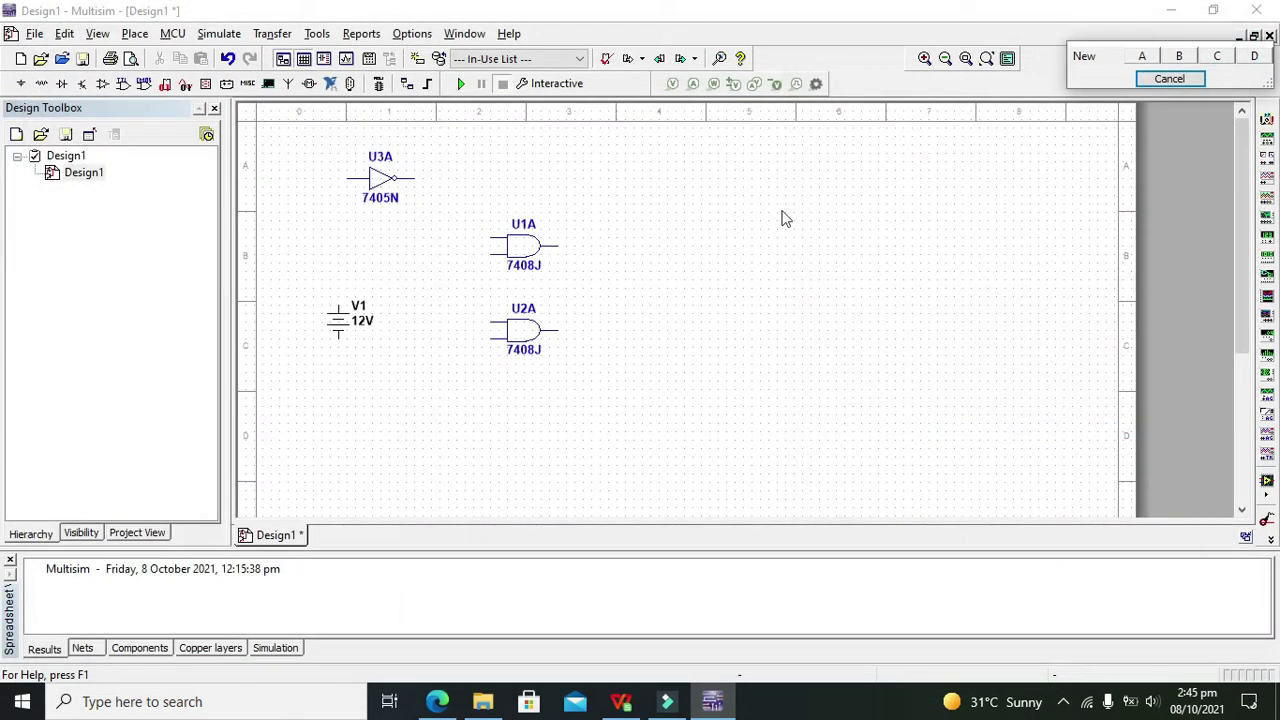
click(1151, 57)
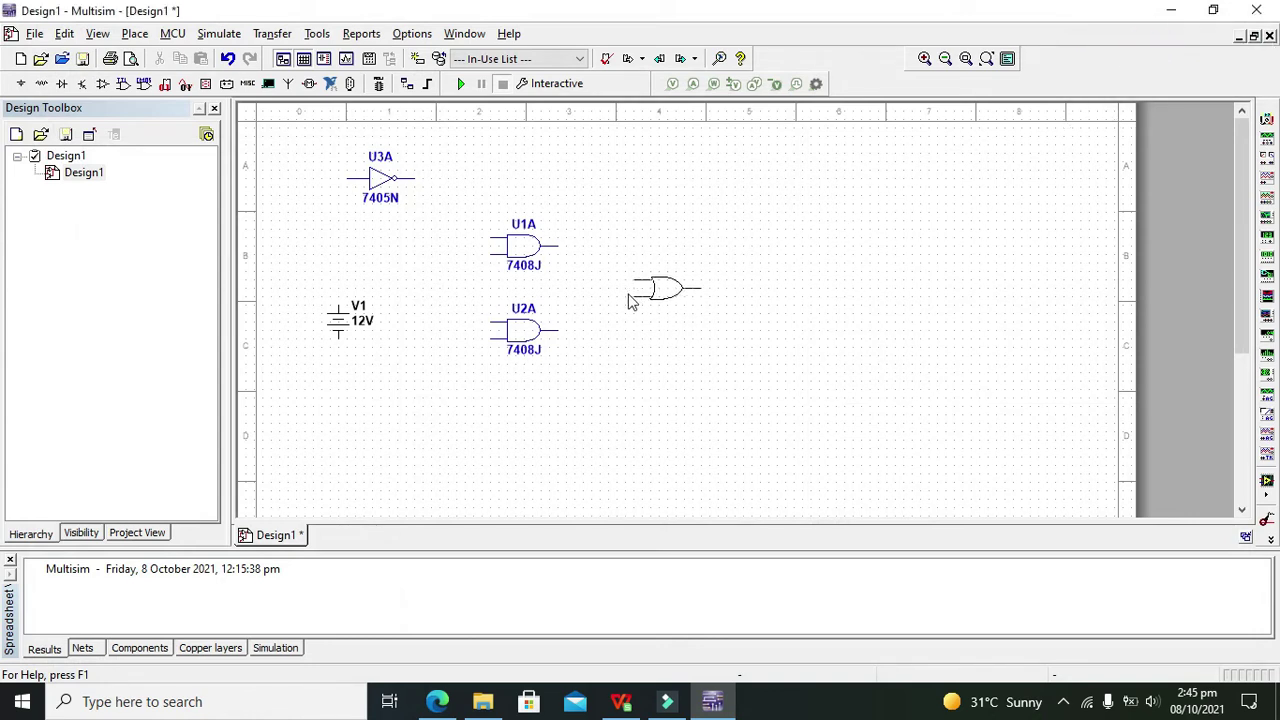
right_click(620, 297)
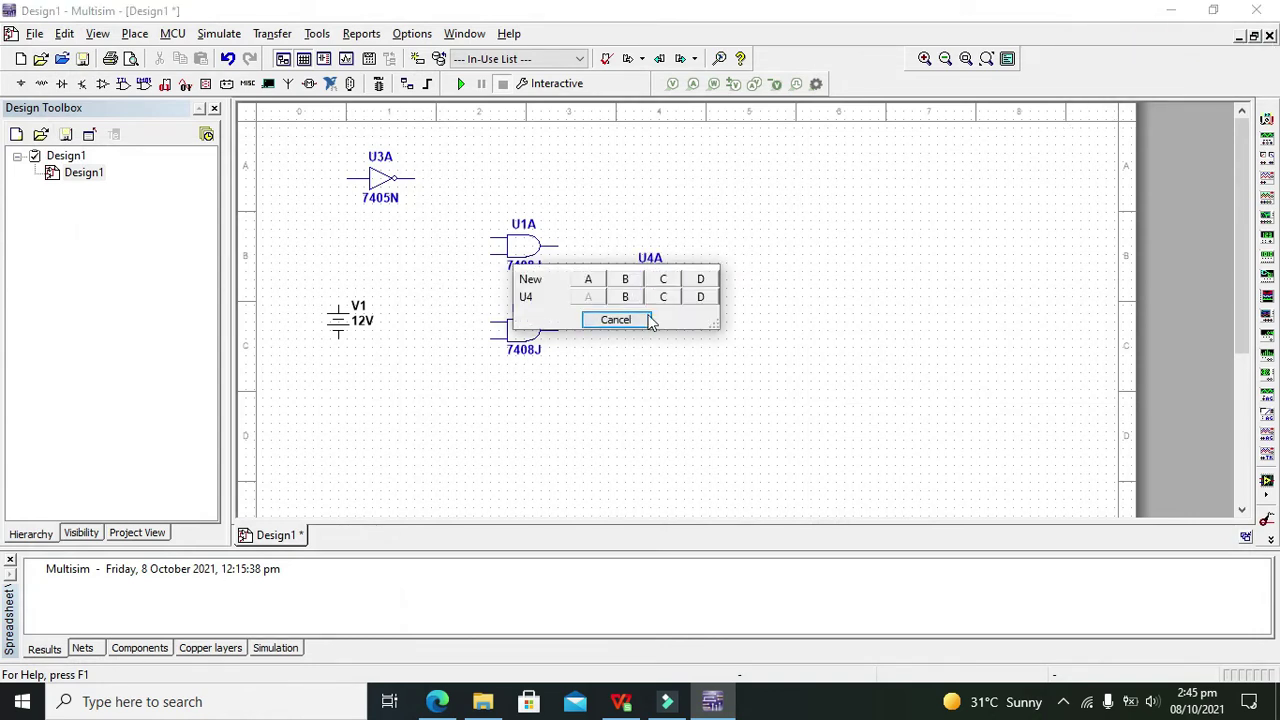
click(640, 320)
click(1257, 14)
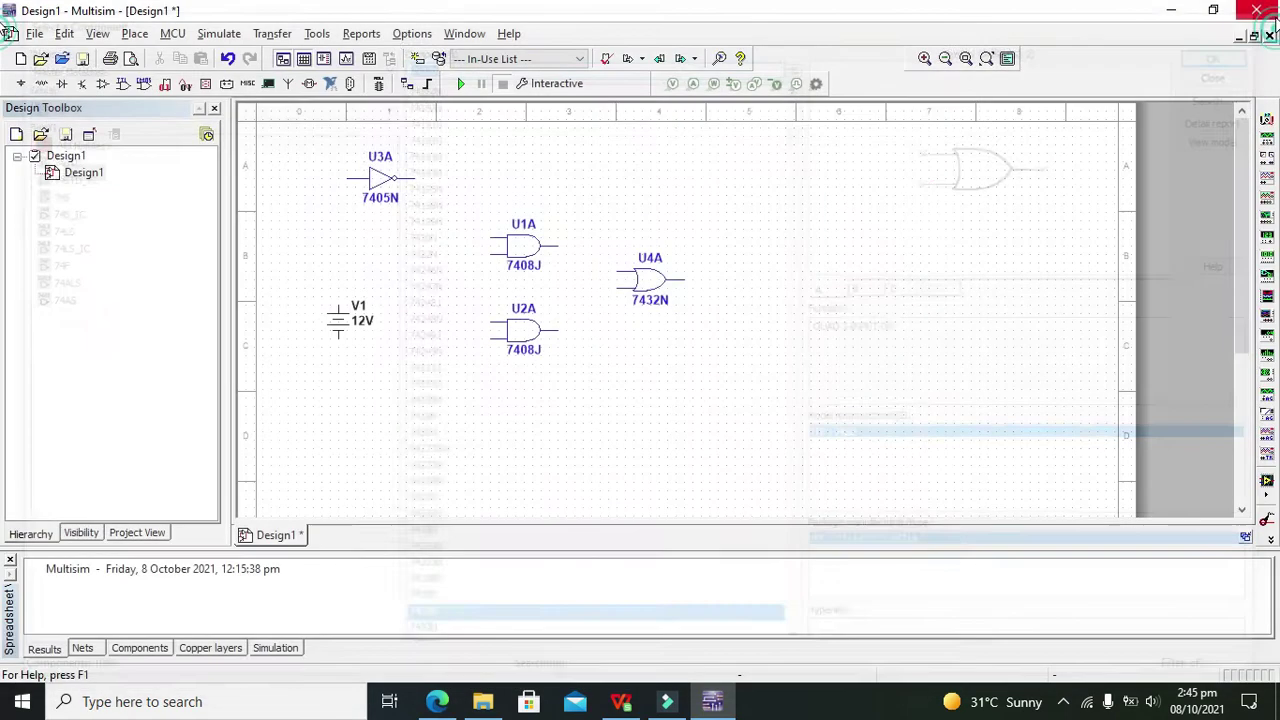
Wire the U1A and U2A outputs into U4A's two inputs and straighten the wire.
click(557, 245)
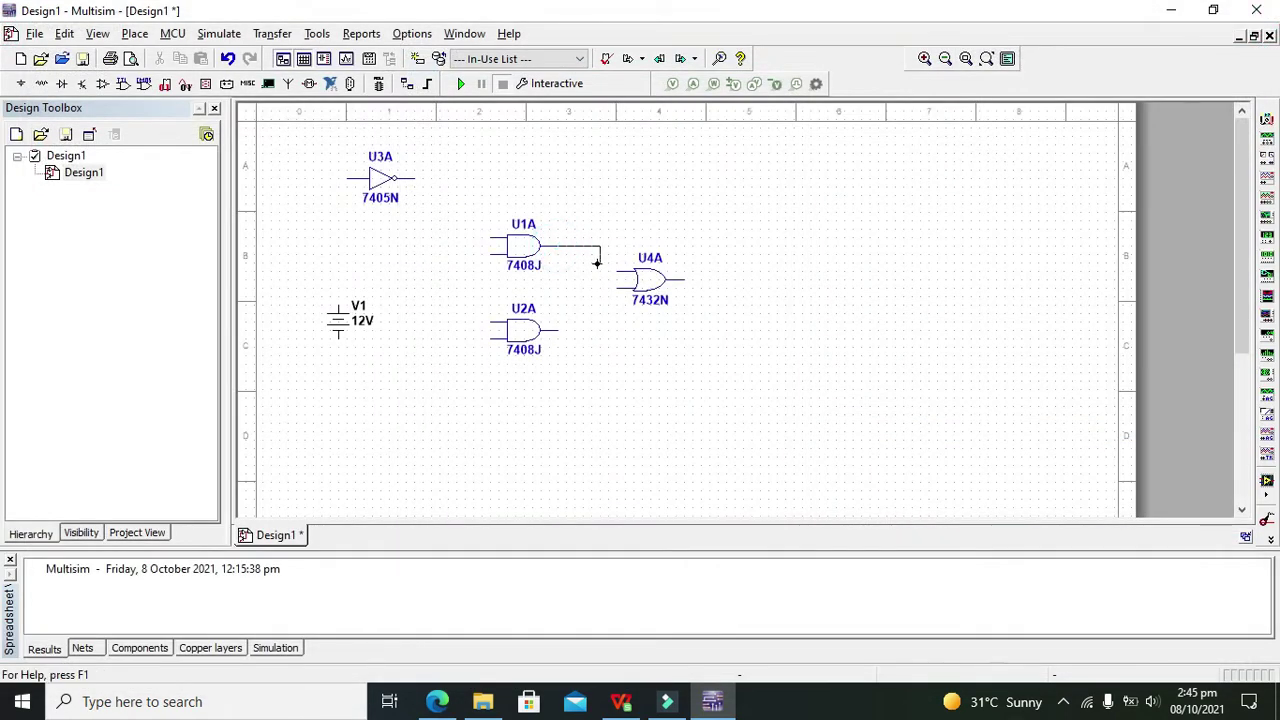
click(617, 272)
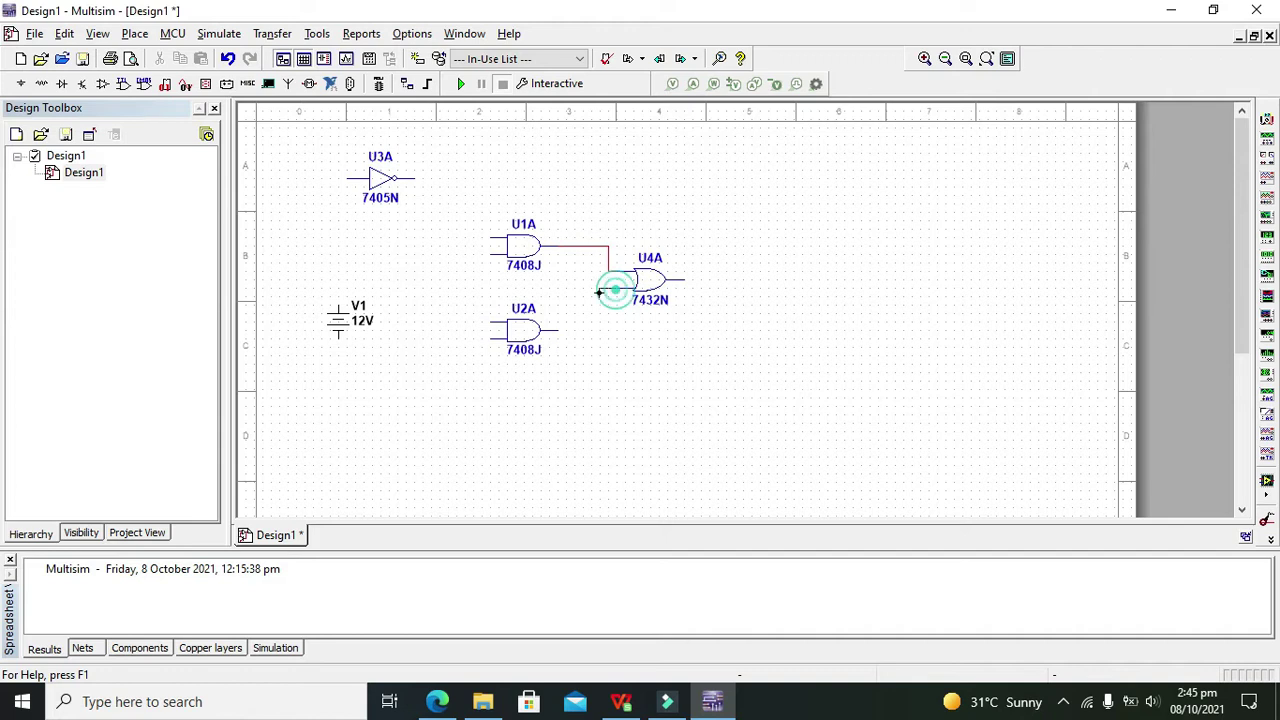
click(561, 329)
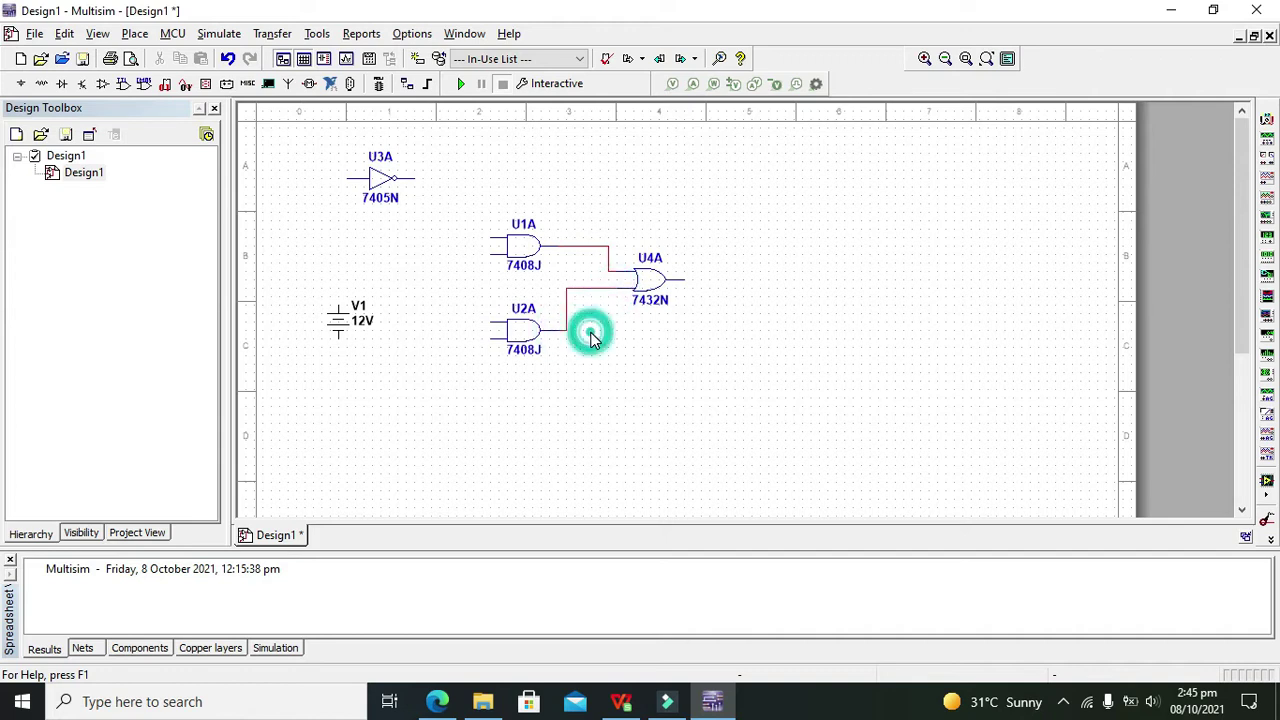
click(568, 302)
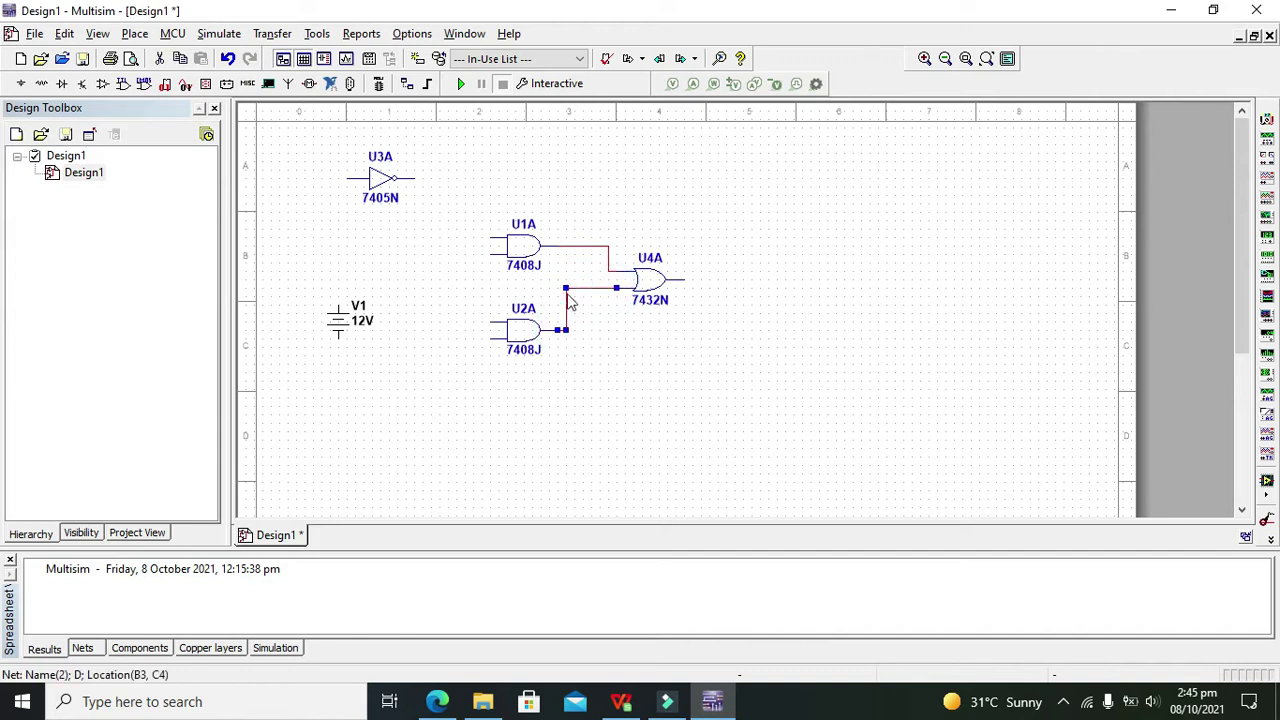
drag(566, 298, 608, 304)
click(654, 338)
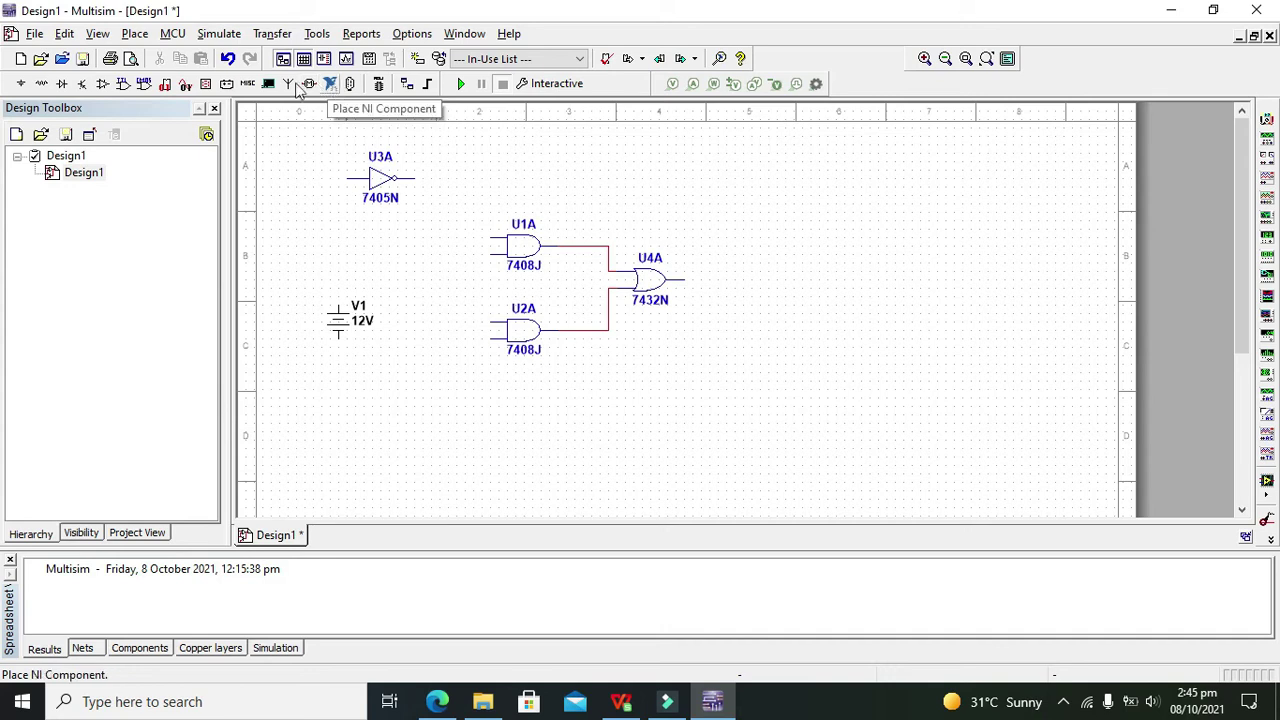
Place orange digital probe X1 right of the OR gate and wire it to U4A's output.
click(206, 86)
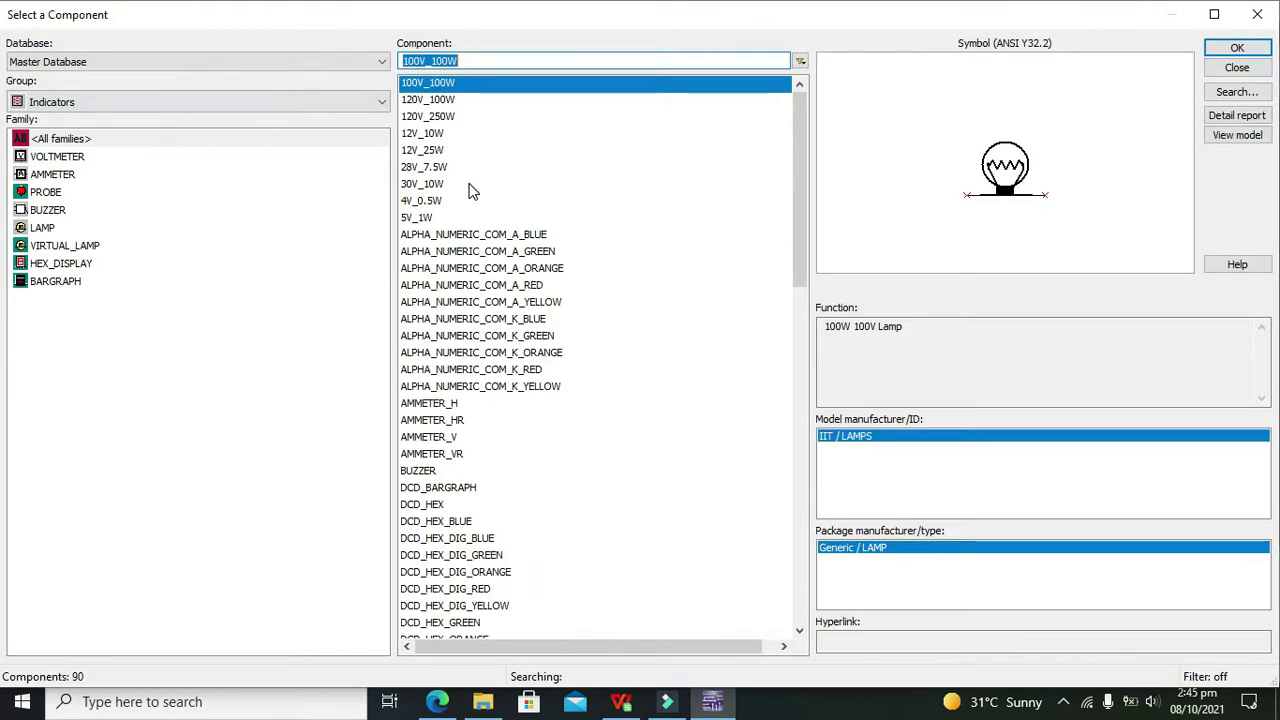
click(68, 192)
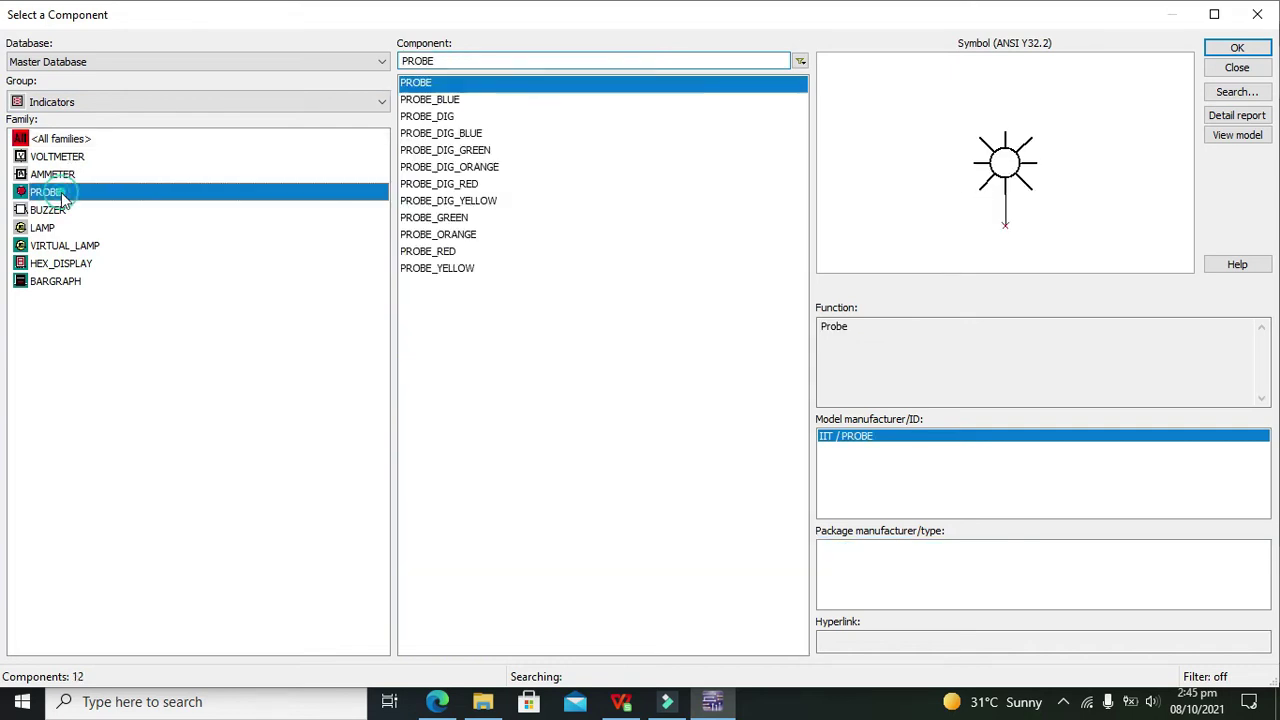
click(487, 168)
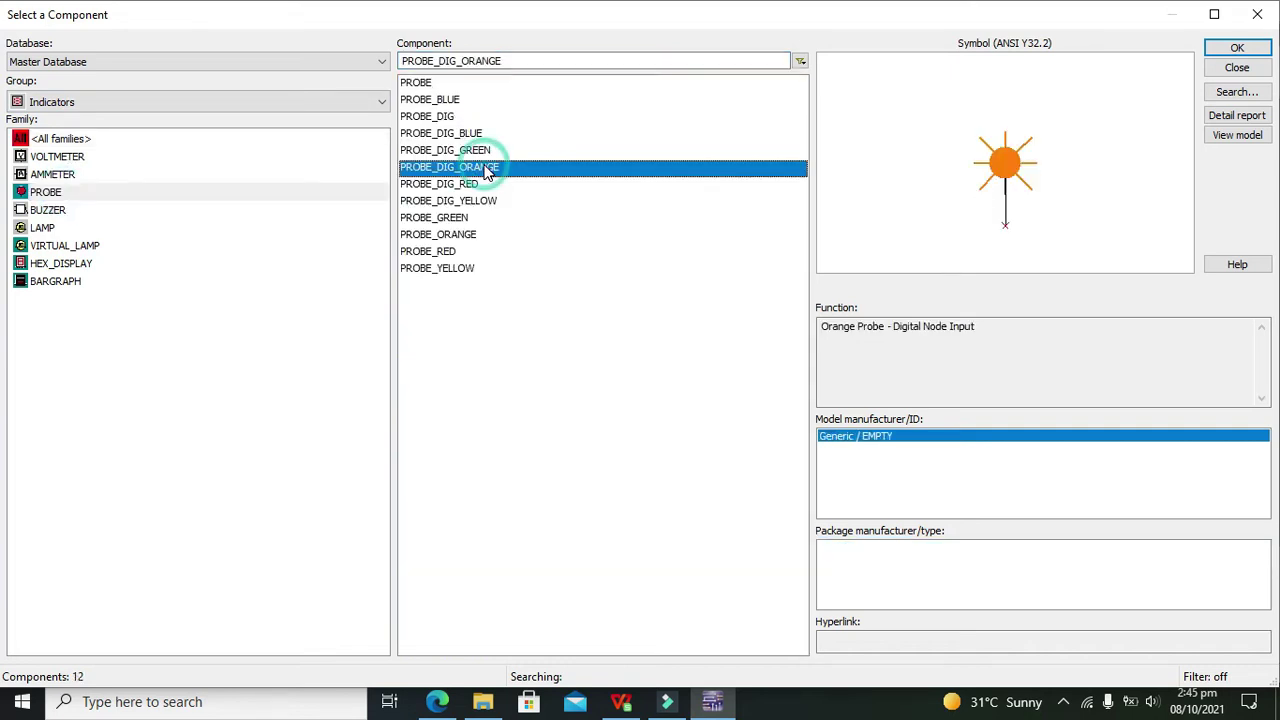
click(1237, 48)
click(802, 270)
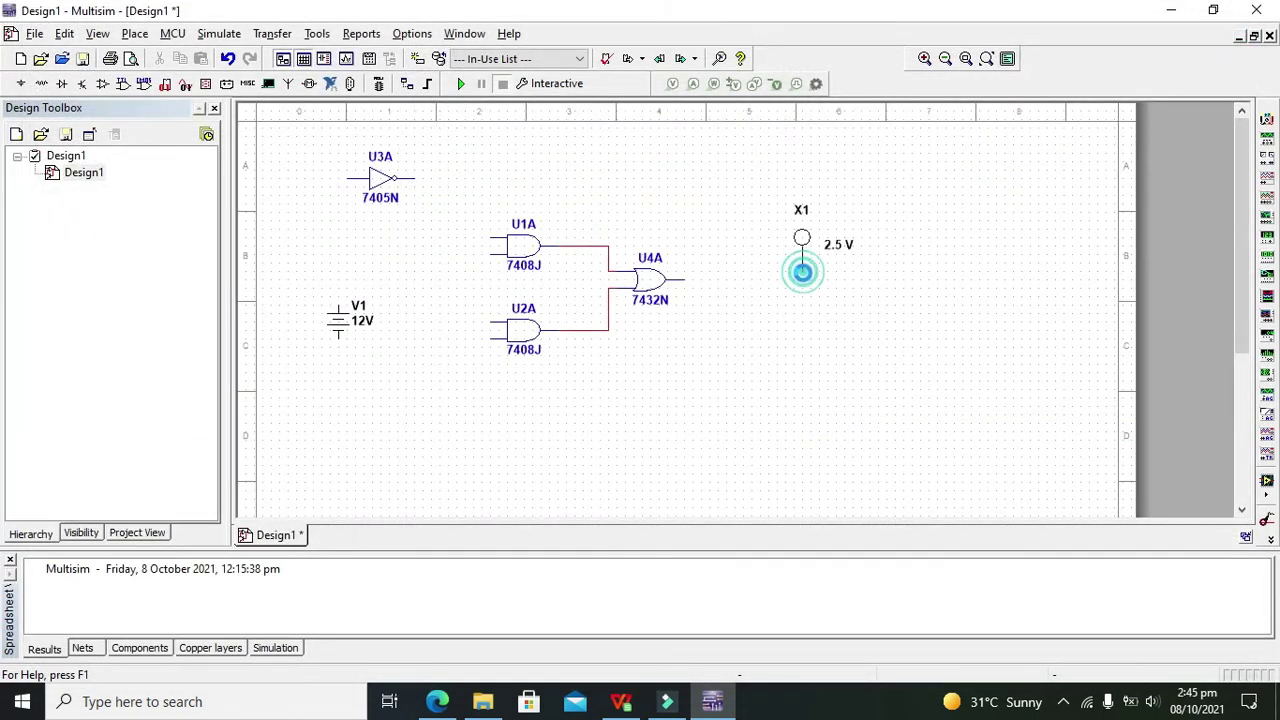
click(1255, 30)
click(802, 268)
click(686, 280)
Move battery V1 lower and left, then nudge inverter U3A slightly right.
drag(341, 311, 327, 380)
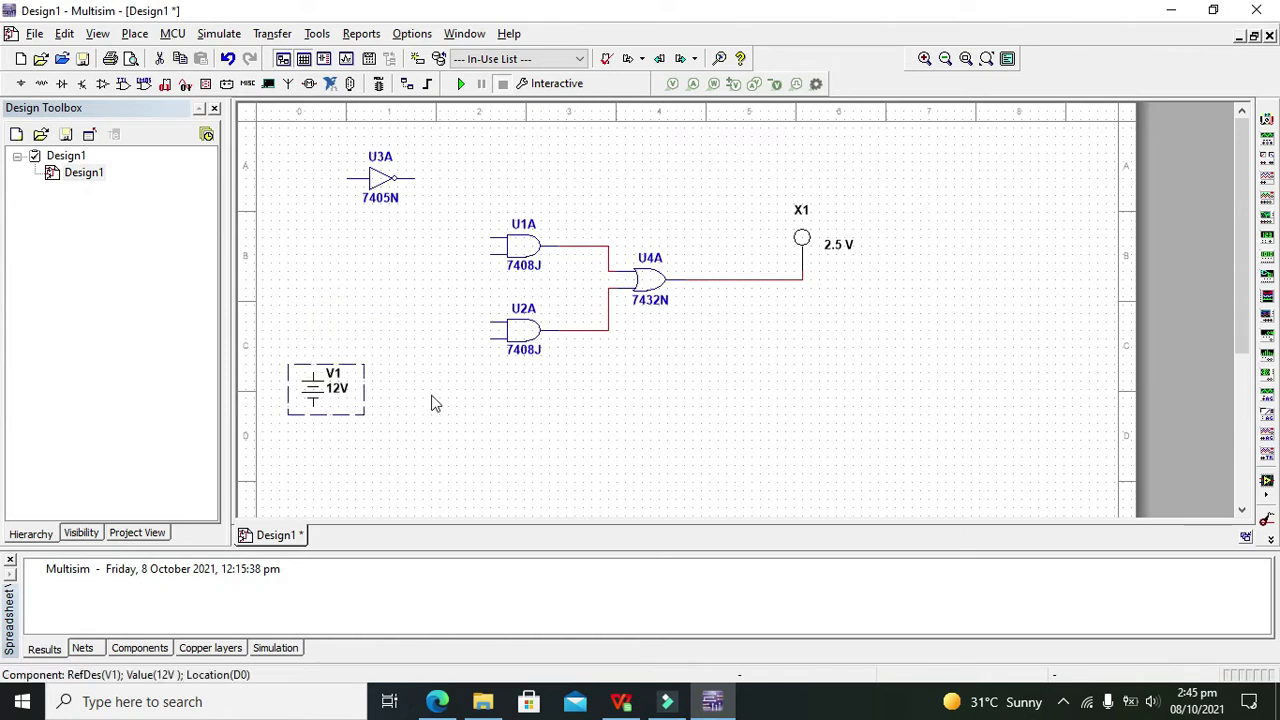
click(432, 402)
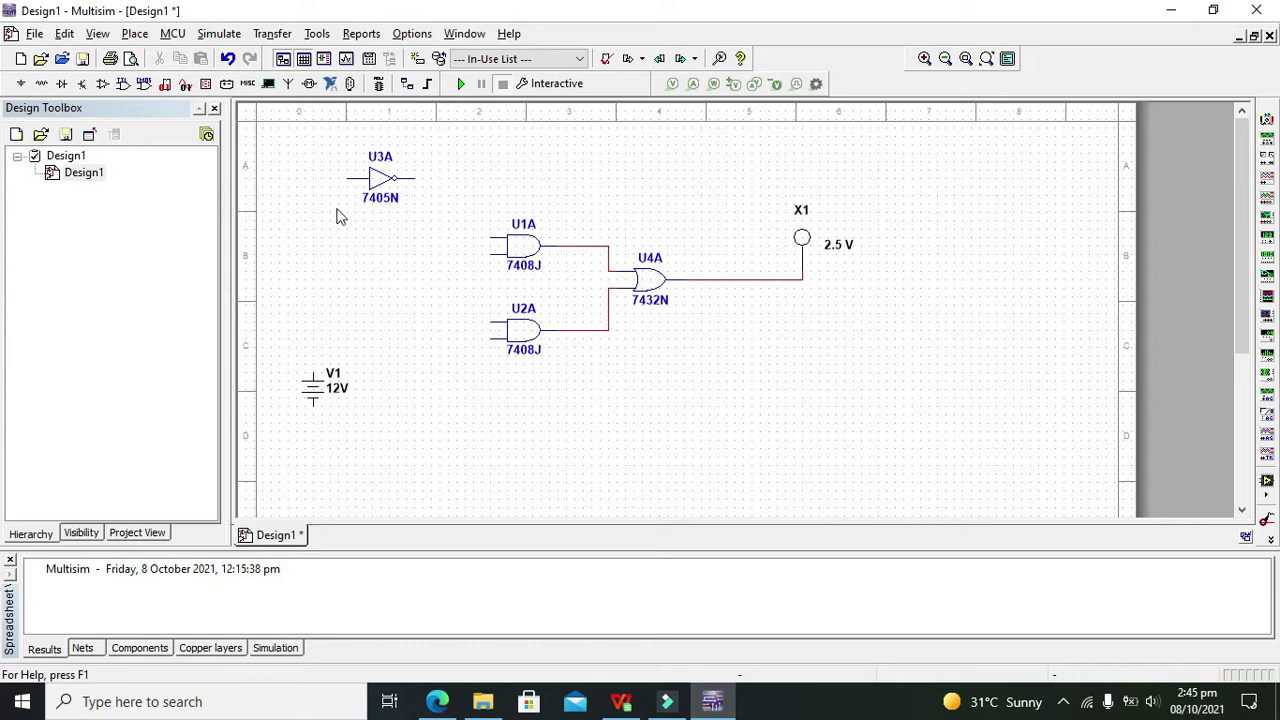
click(375, 182)
drag(375, 182, 392, 182)
click(491, 191)
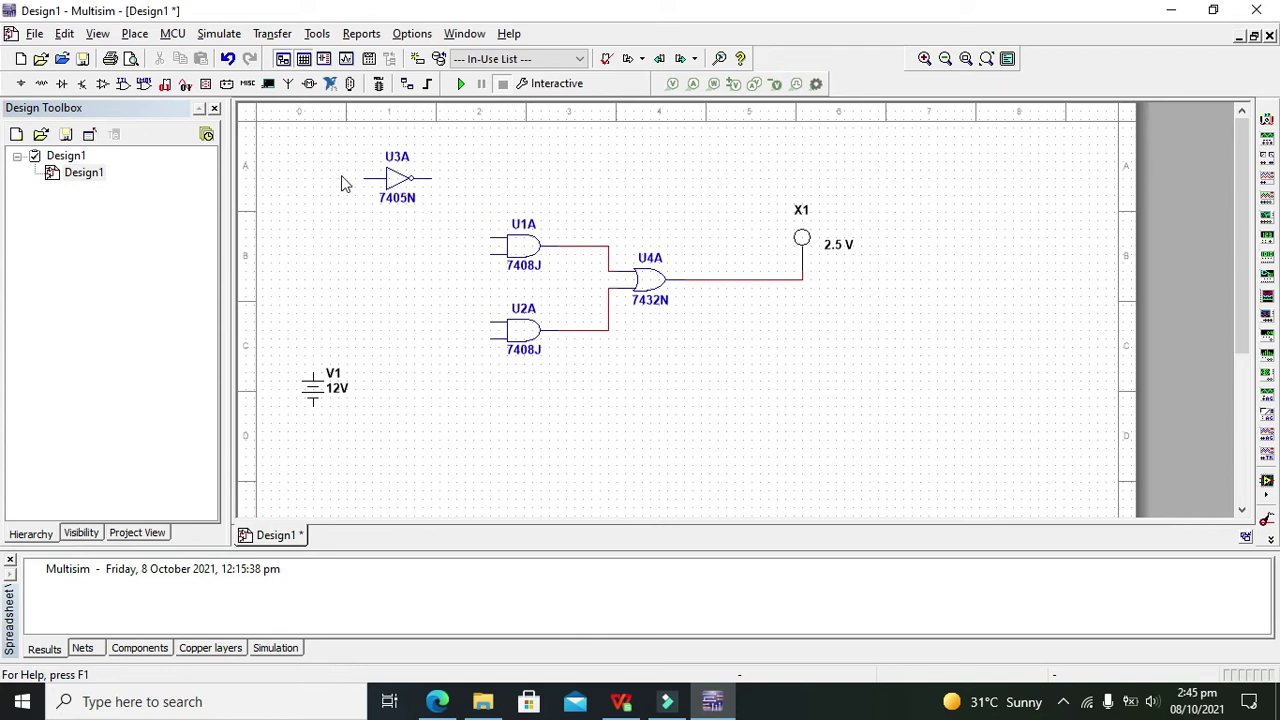
click(20, 88)
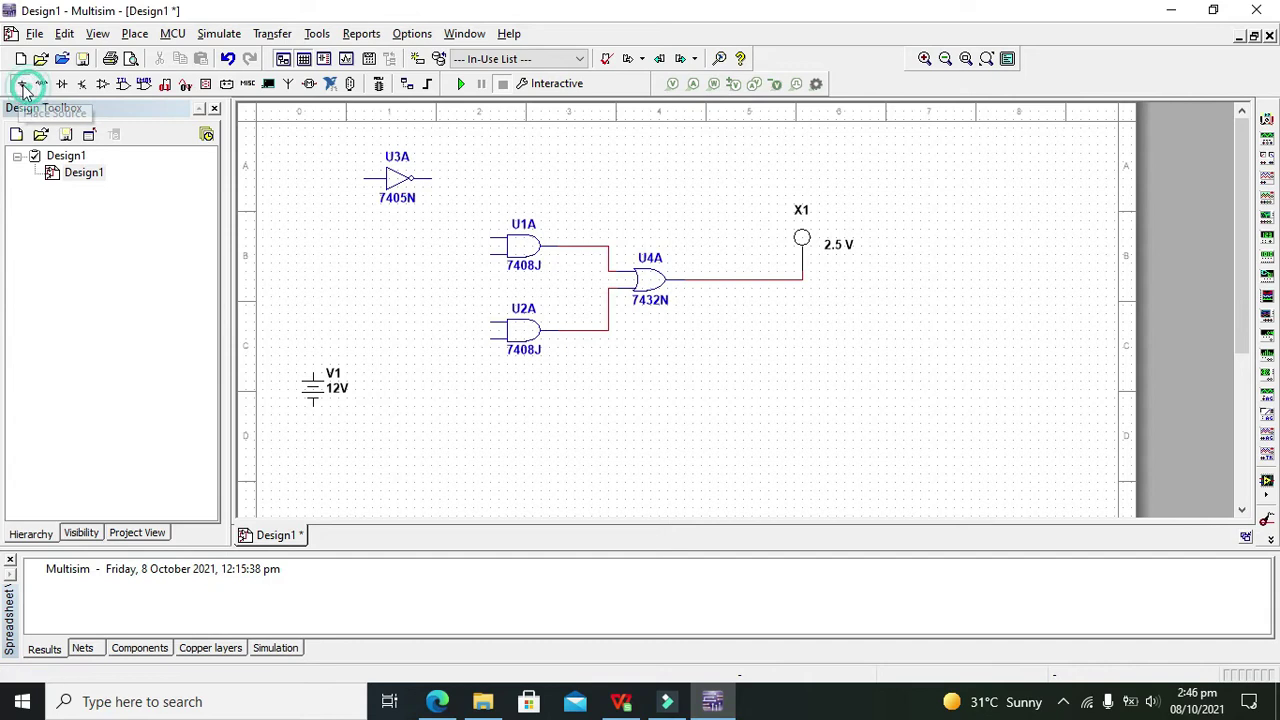
Place two DIPSW1 switches from Basic > SWITCH, S1 above S2, left of the AND gates.
click(112, 104)
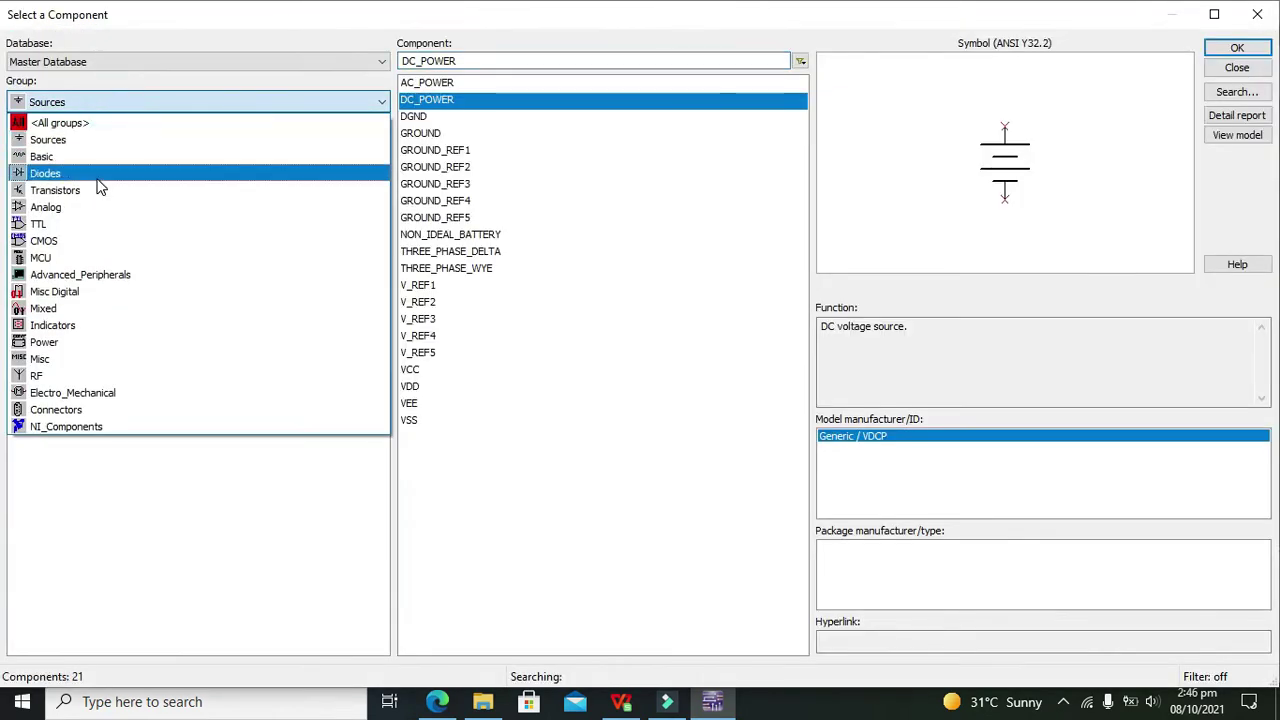
click(99, 158)
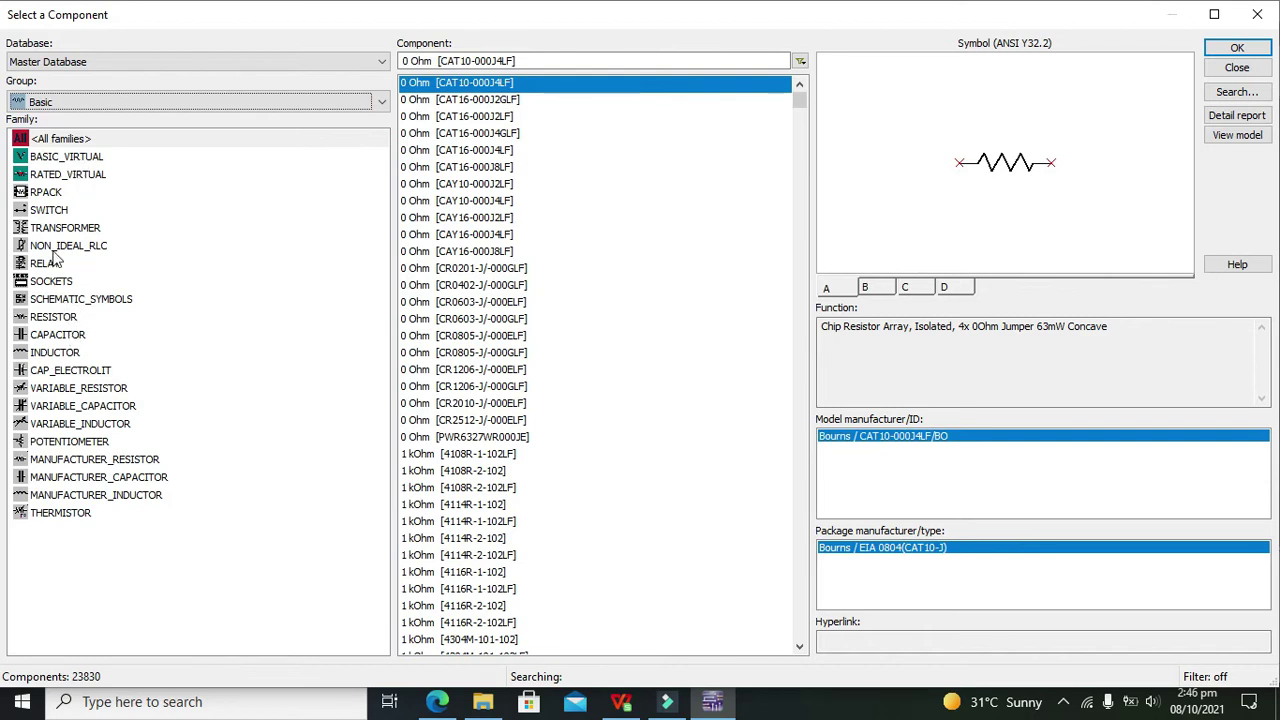
click(48, 210)
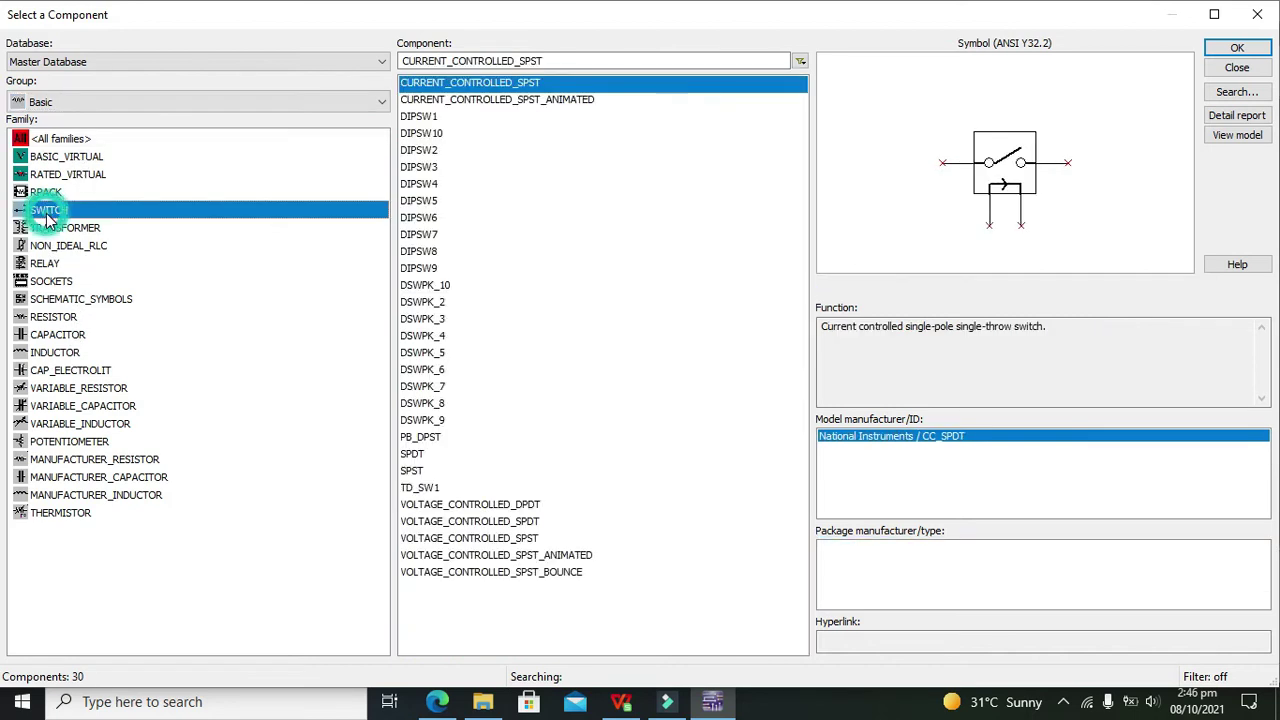
click(435, 117)
click(1237, 48)
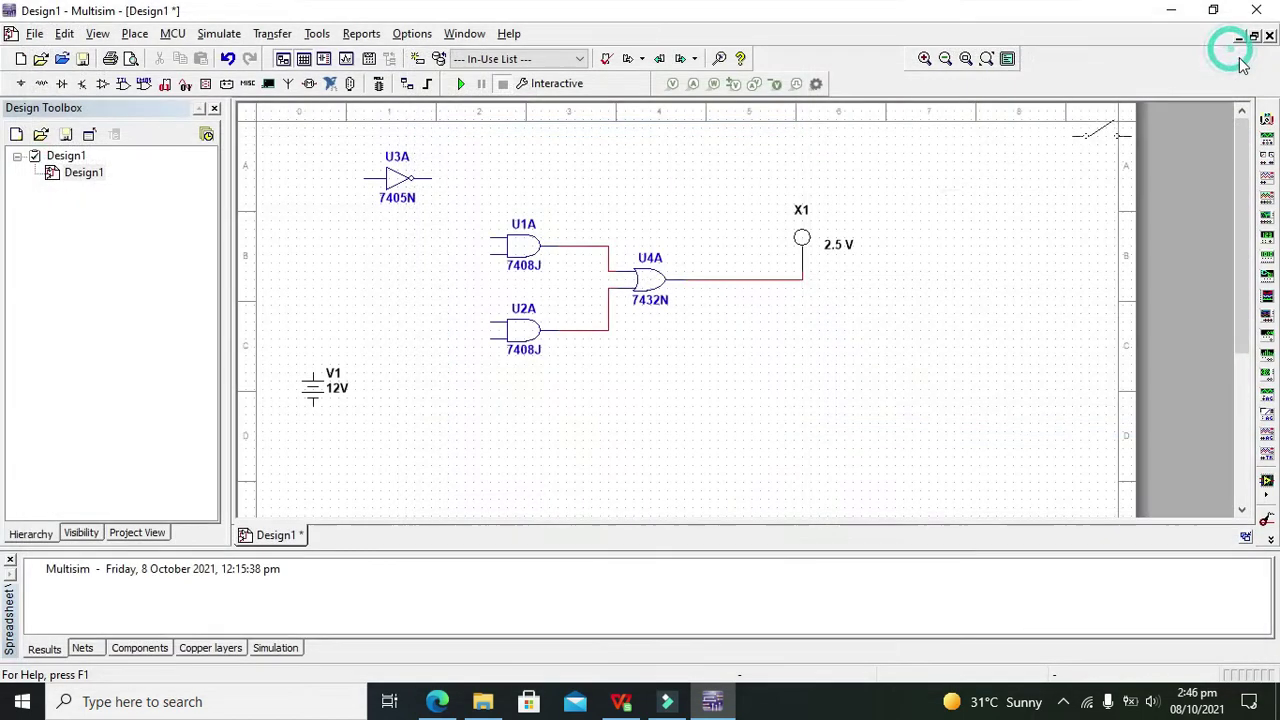
click(322, 260)
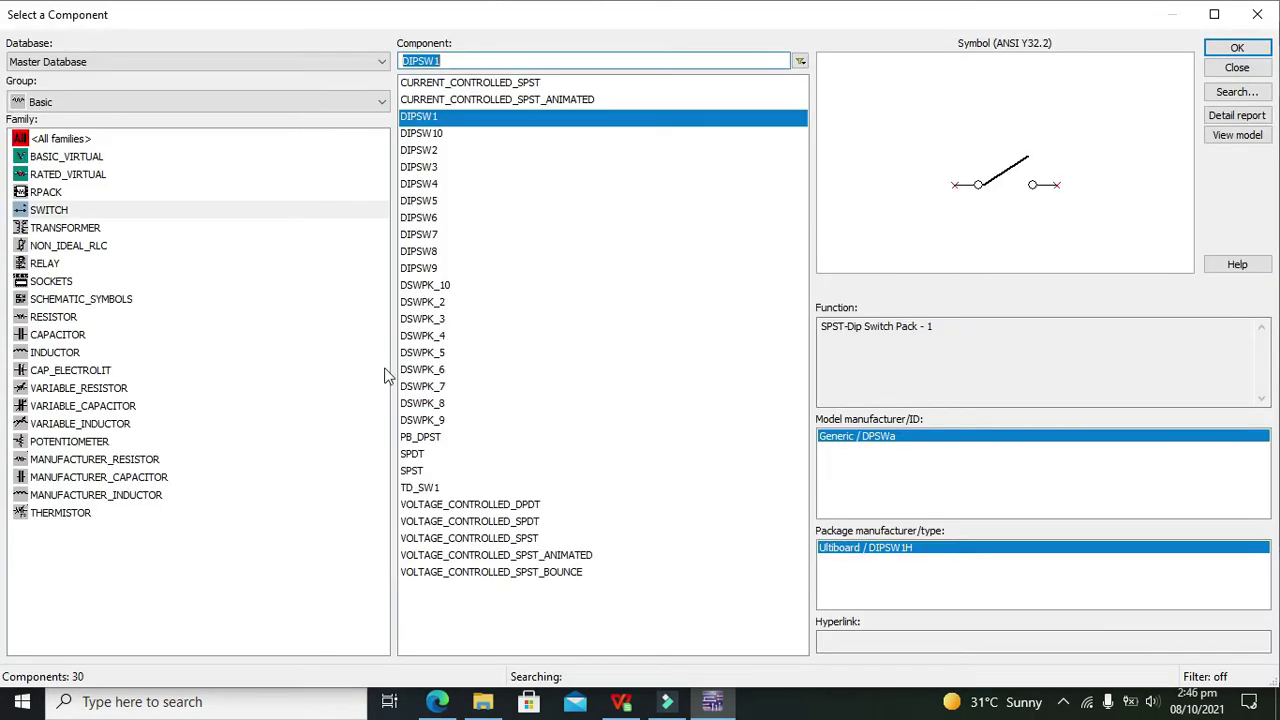
click(1237, 48)
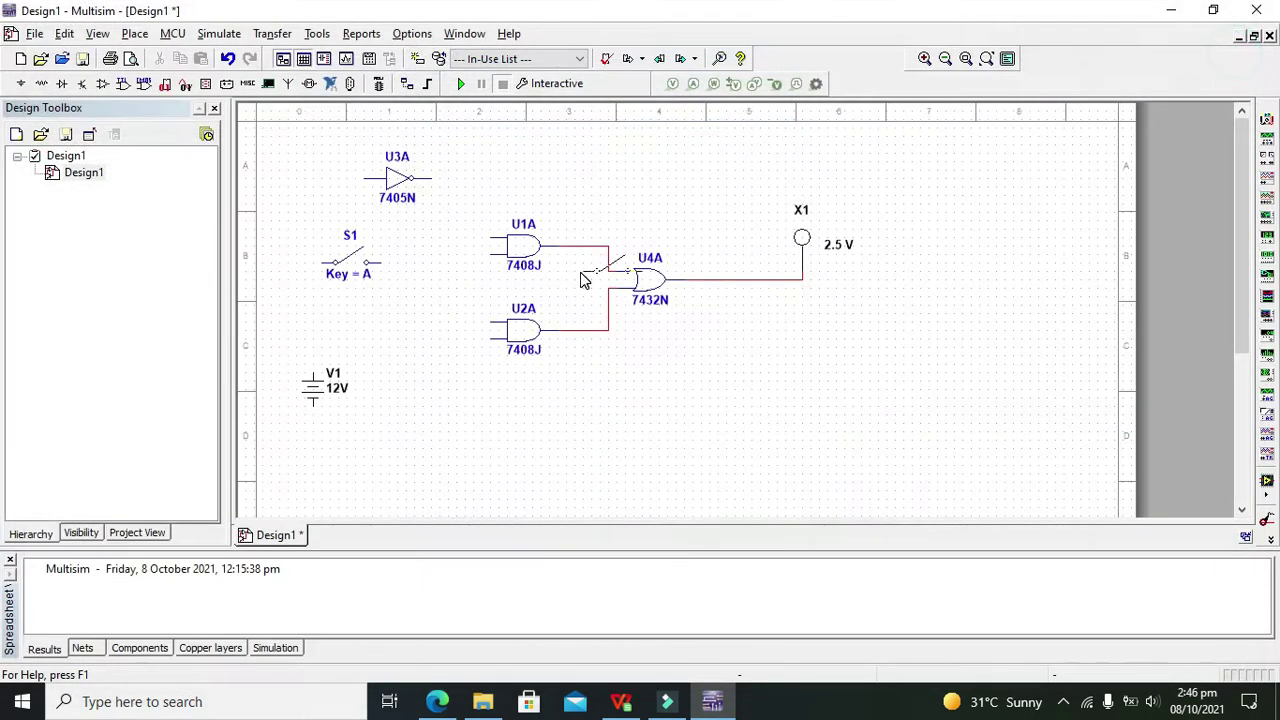
click(322, 336)
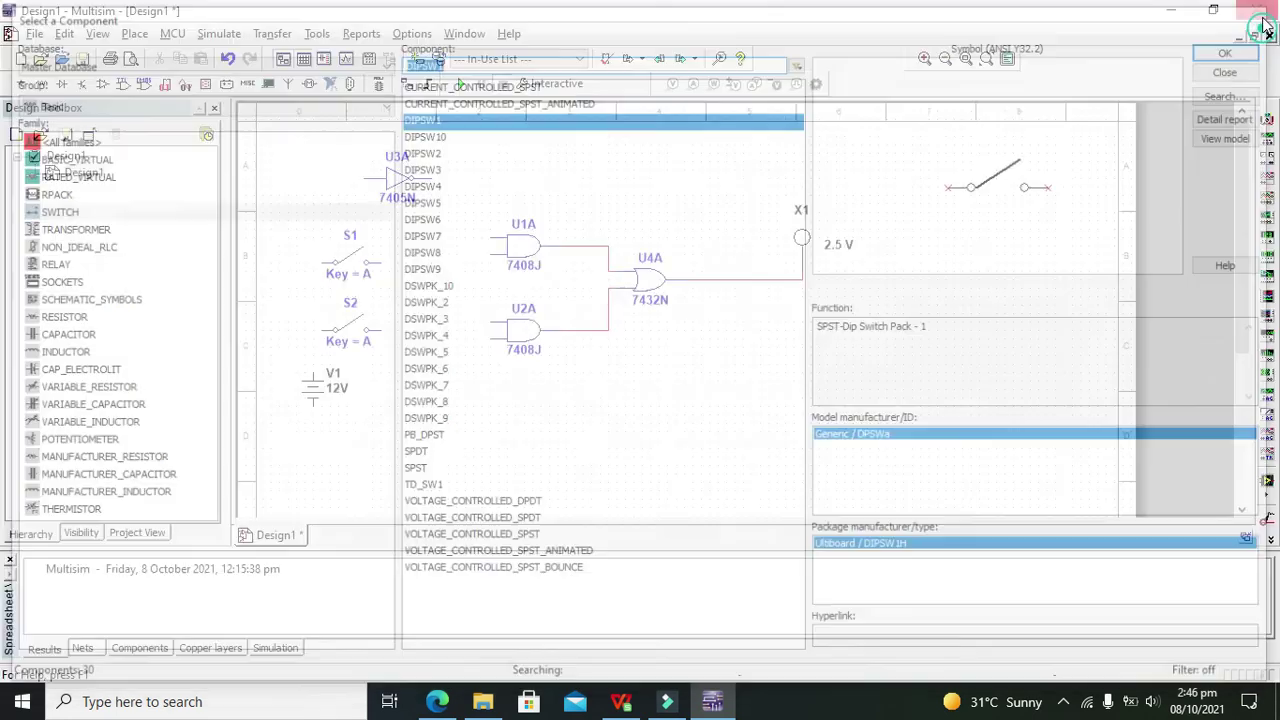
click(1257, 14)
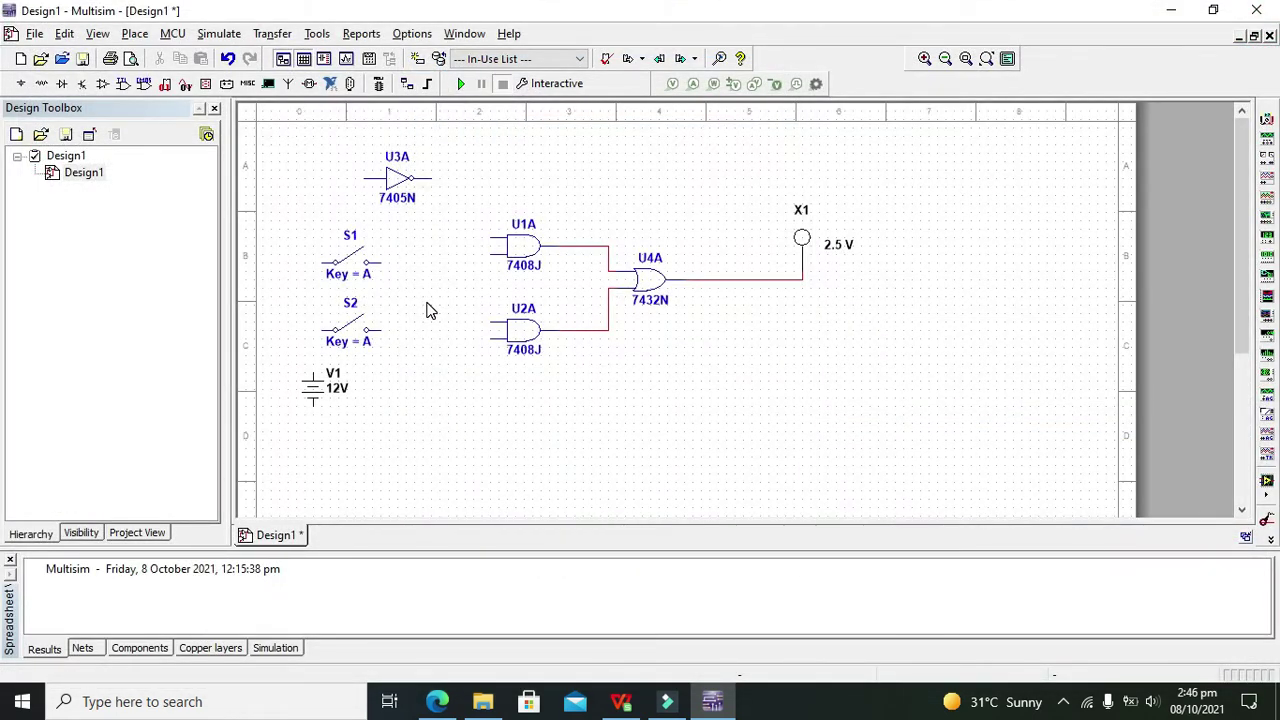
Move V1 further down and left, then wire a GROUND symbol beneath it.
drag(322, 392, 297, 415)
click(384, 445)
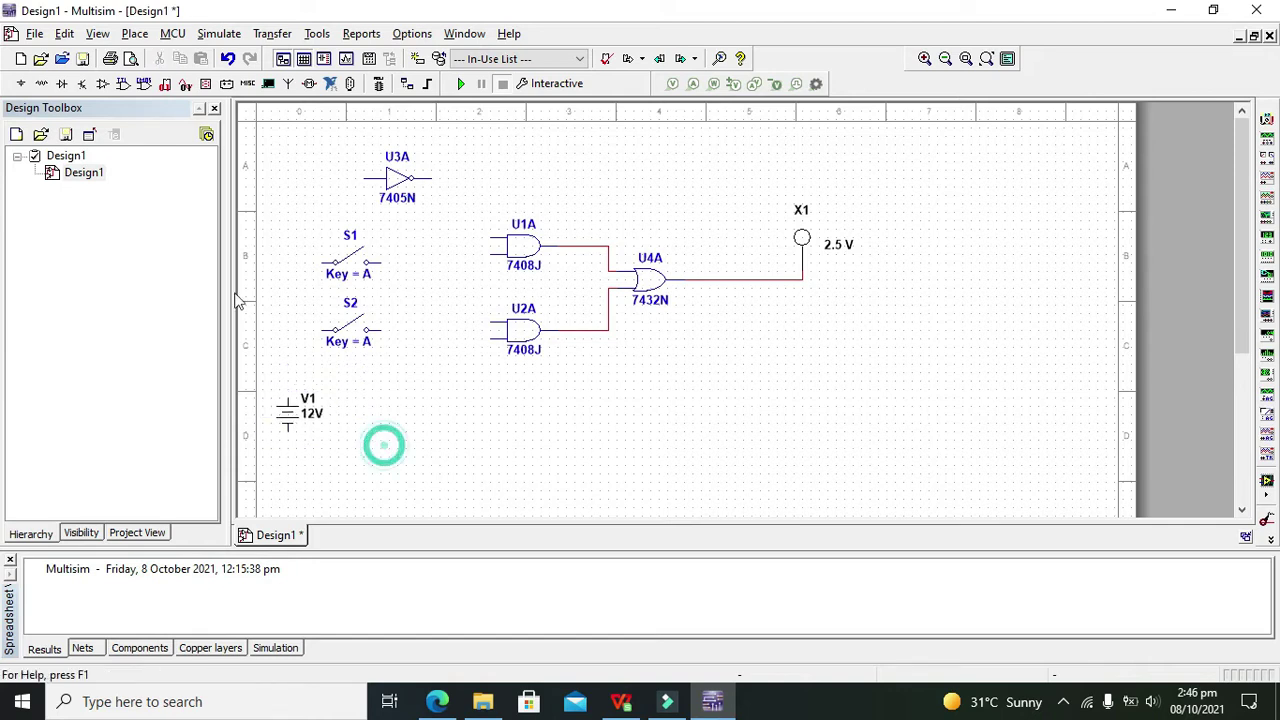
click(20, 83)
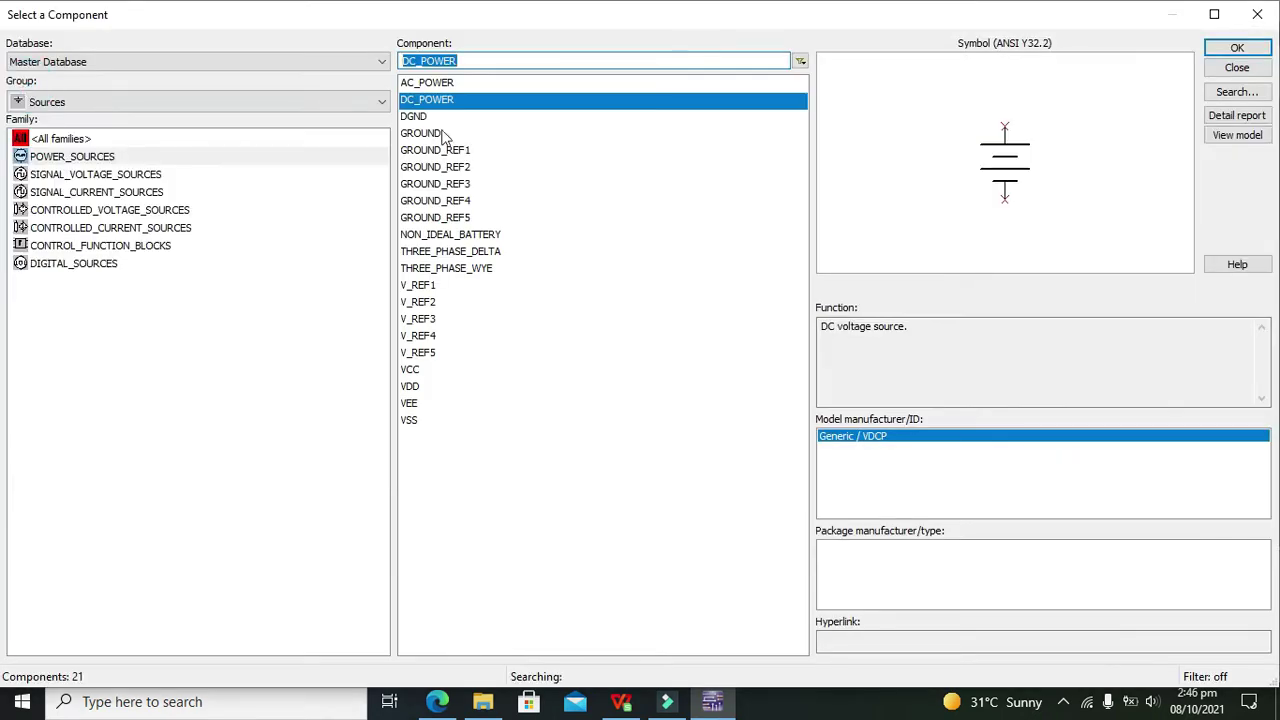
click(441, 133)
click(1237, 48)
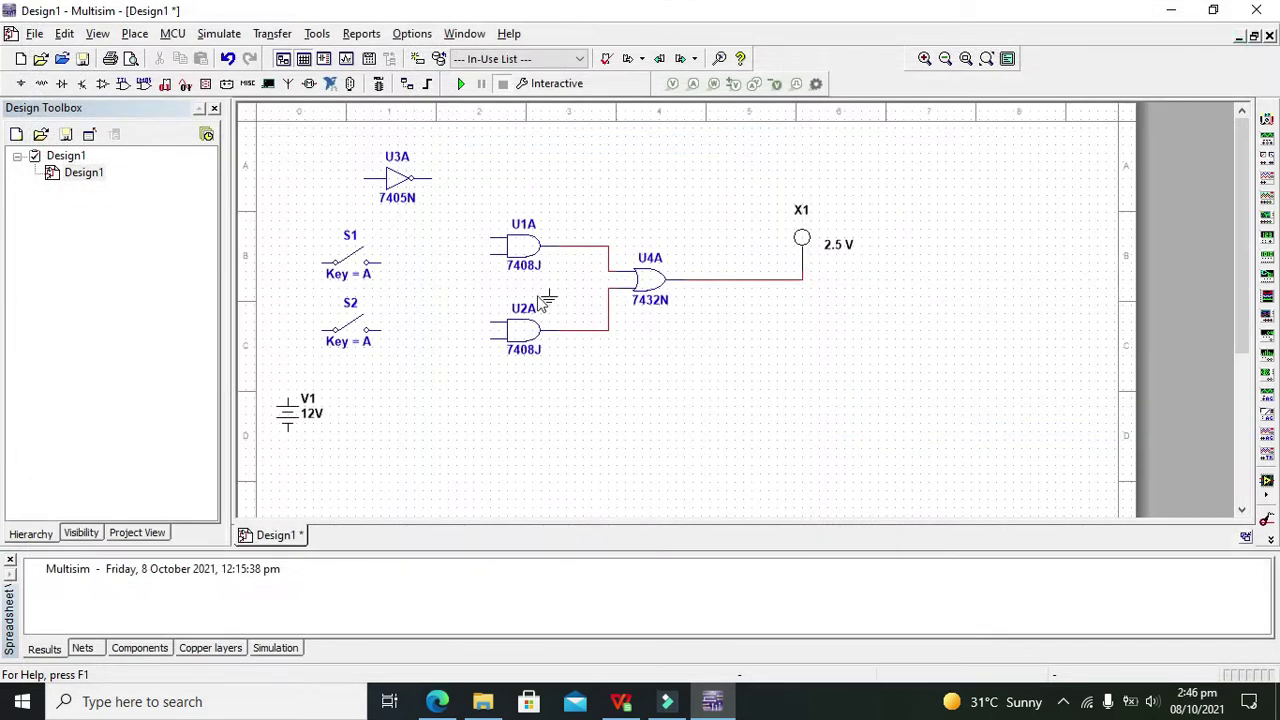
click(294, 455)
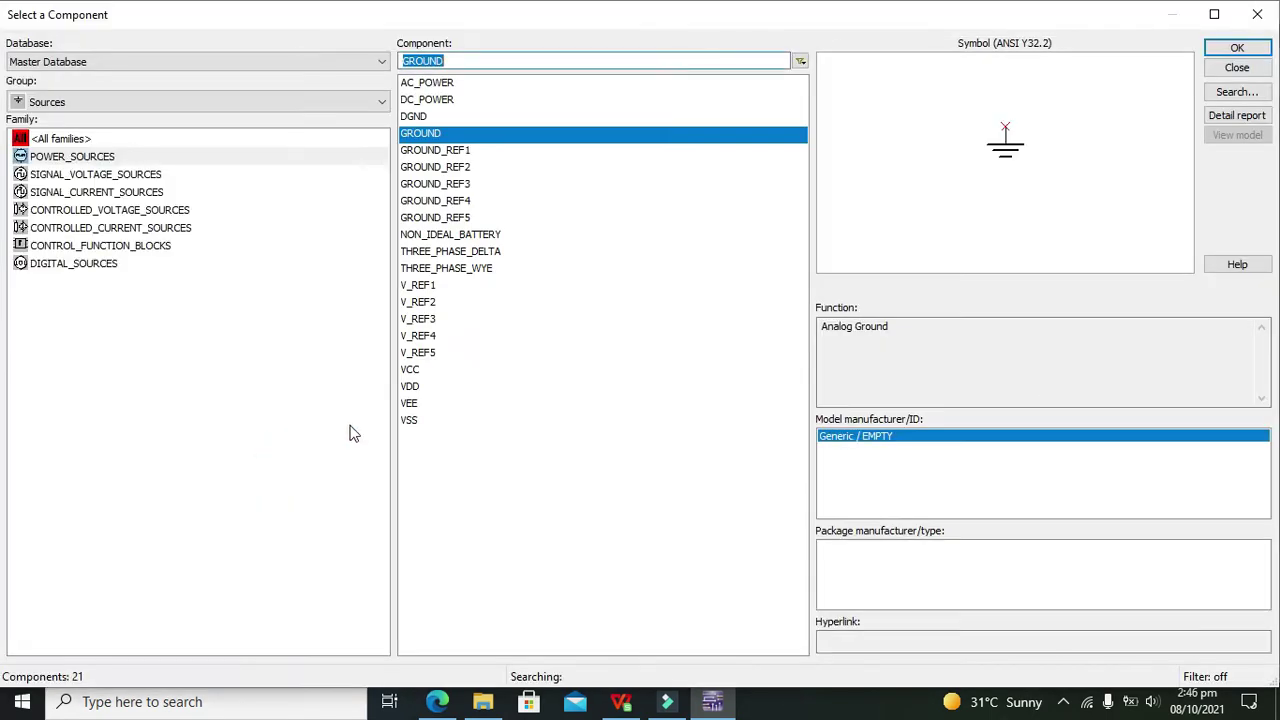
key(Escape)
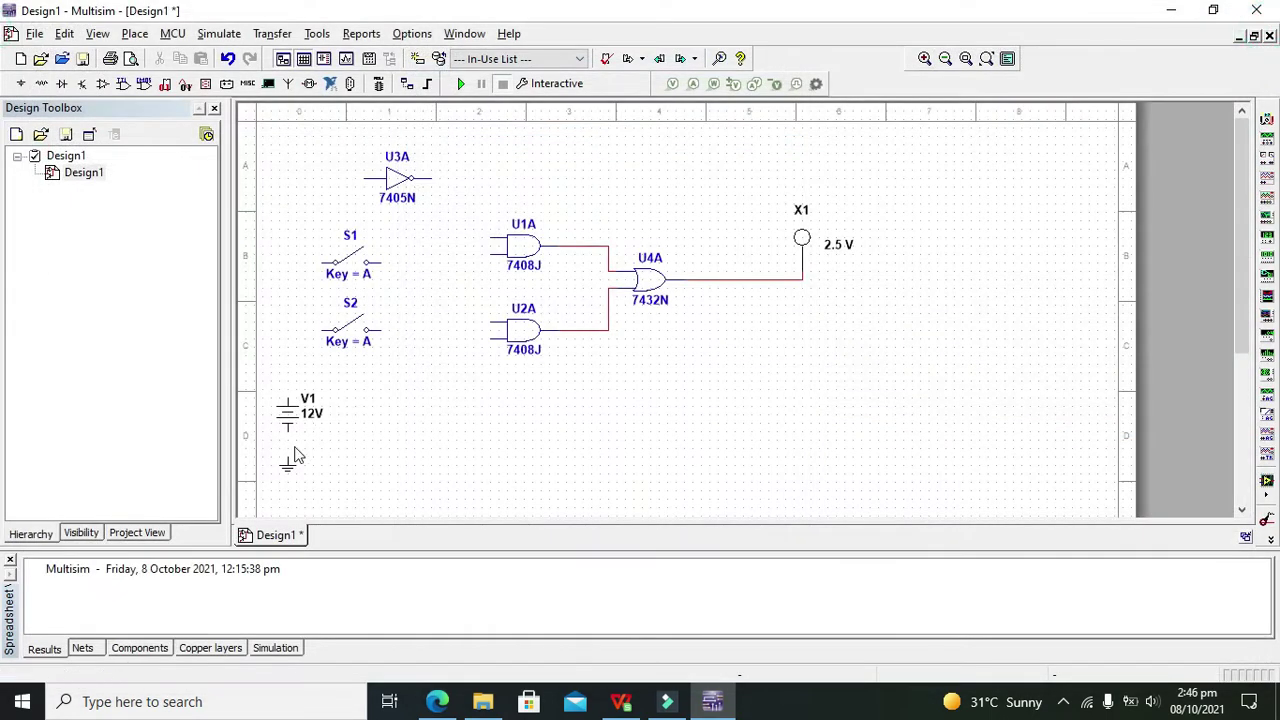
drag(287, 457, 288, 438)
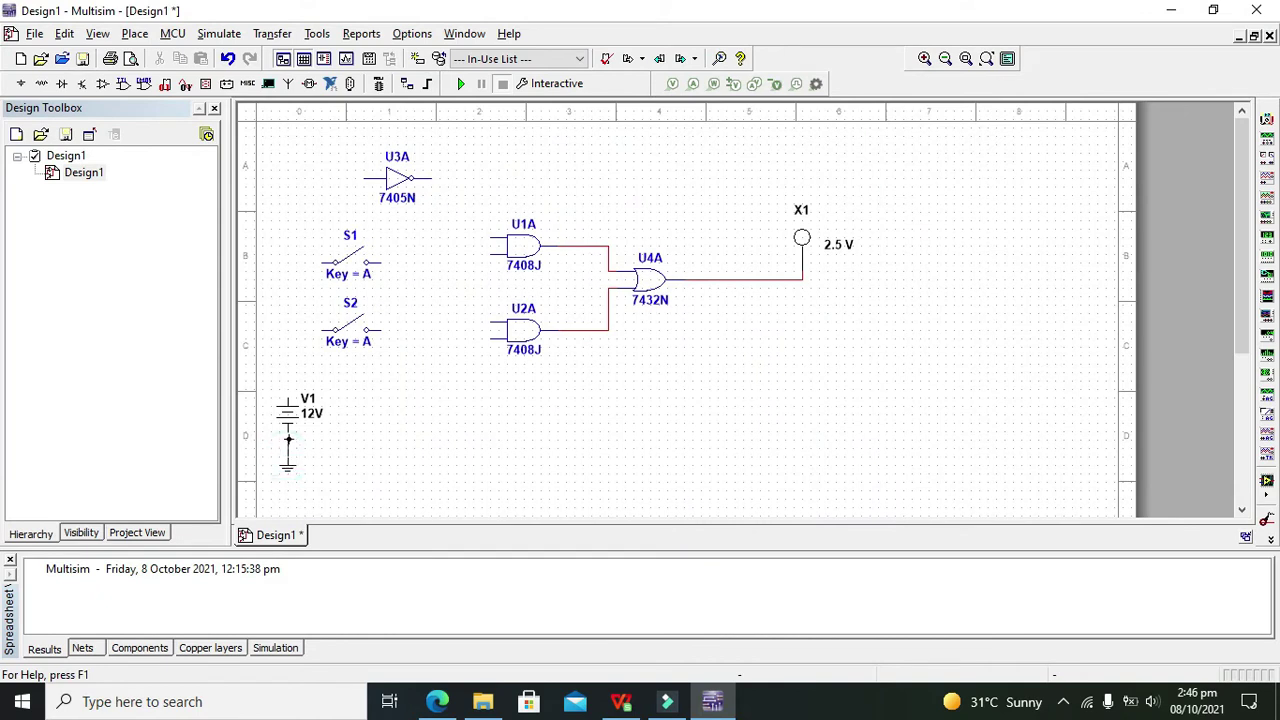
Change battery V1's voltage to 5 V.
double_click(287, 433)
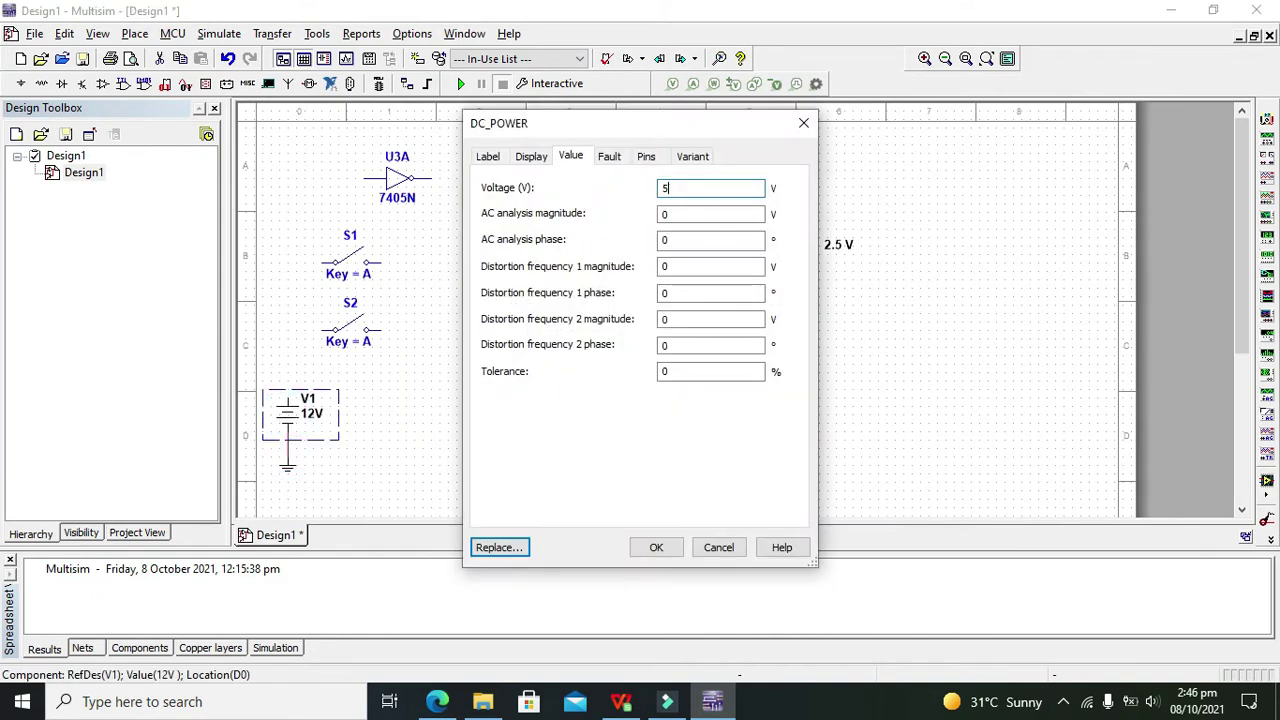
text(5)
click(663, 548)
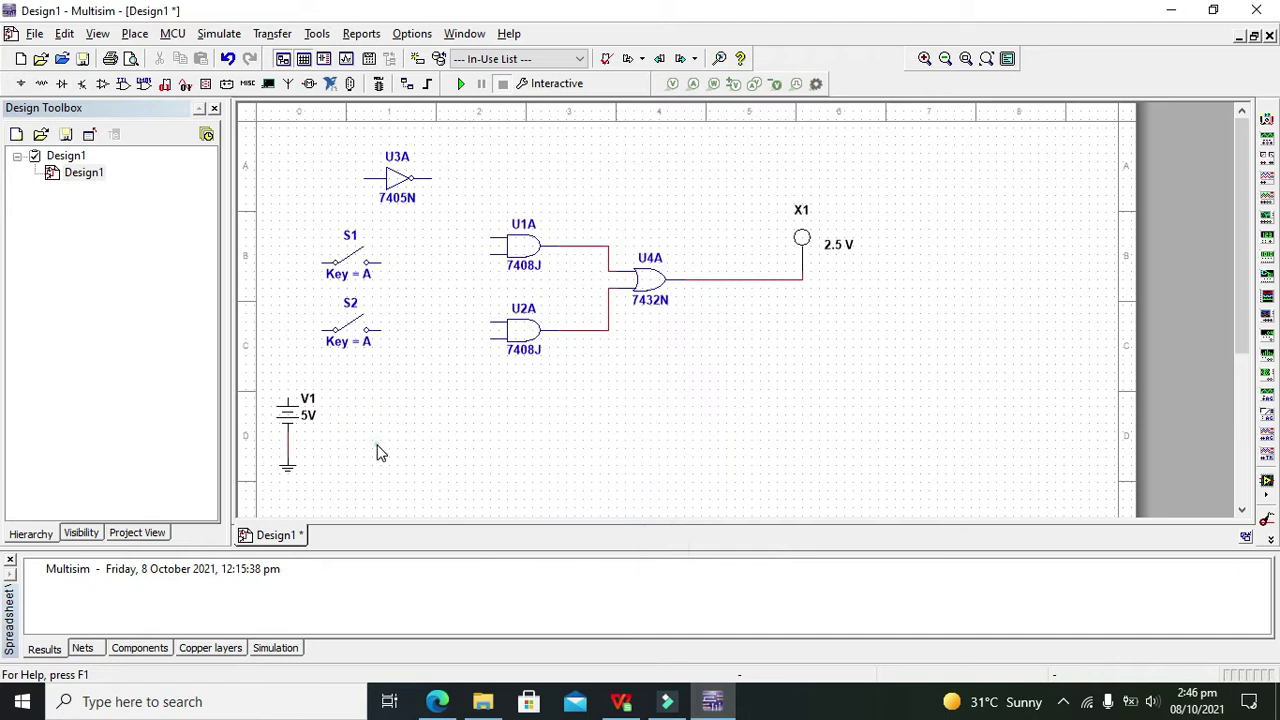
click(286, 401)
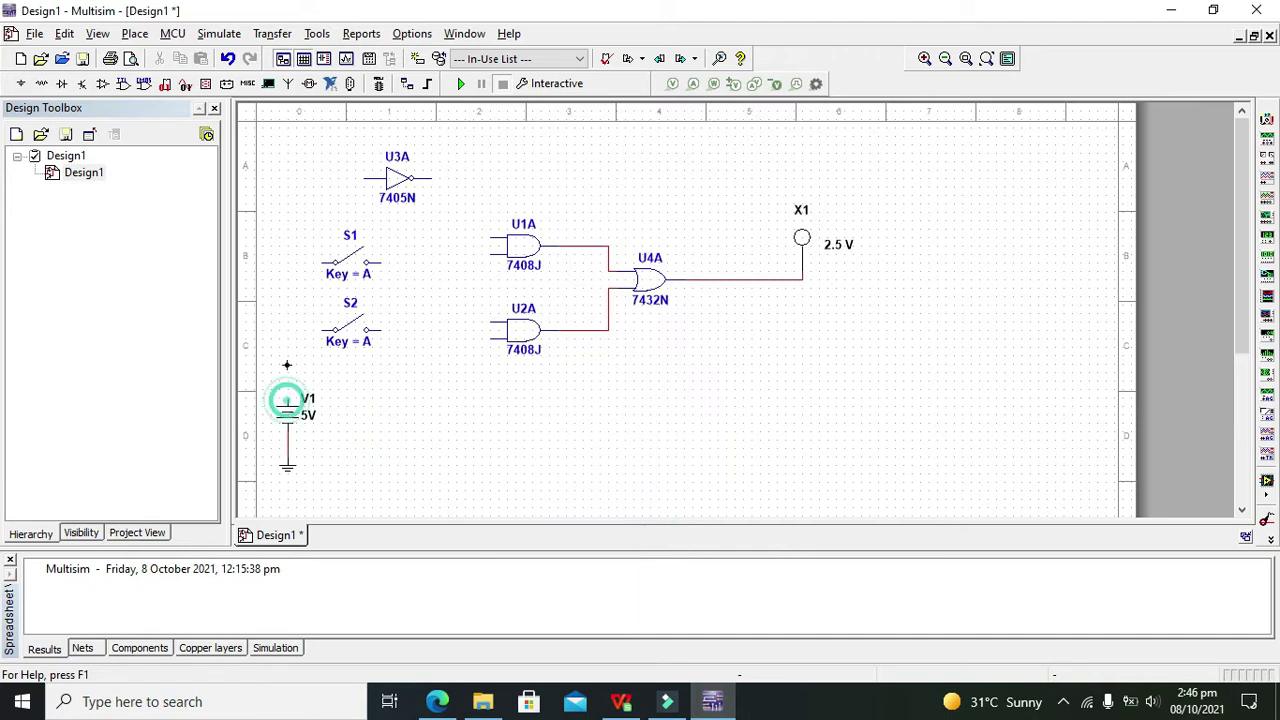
Wire battery V1's top terminal to the left pins of switches S1 and S2.
click(324, 261)
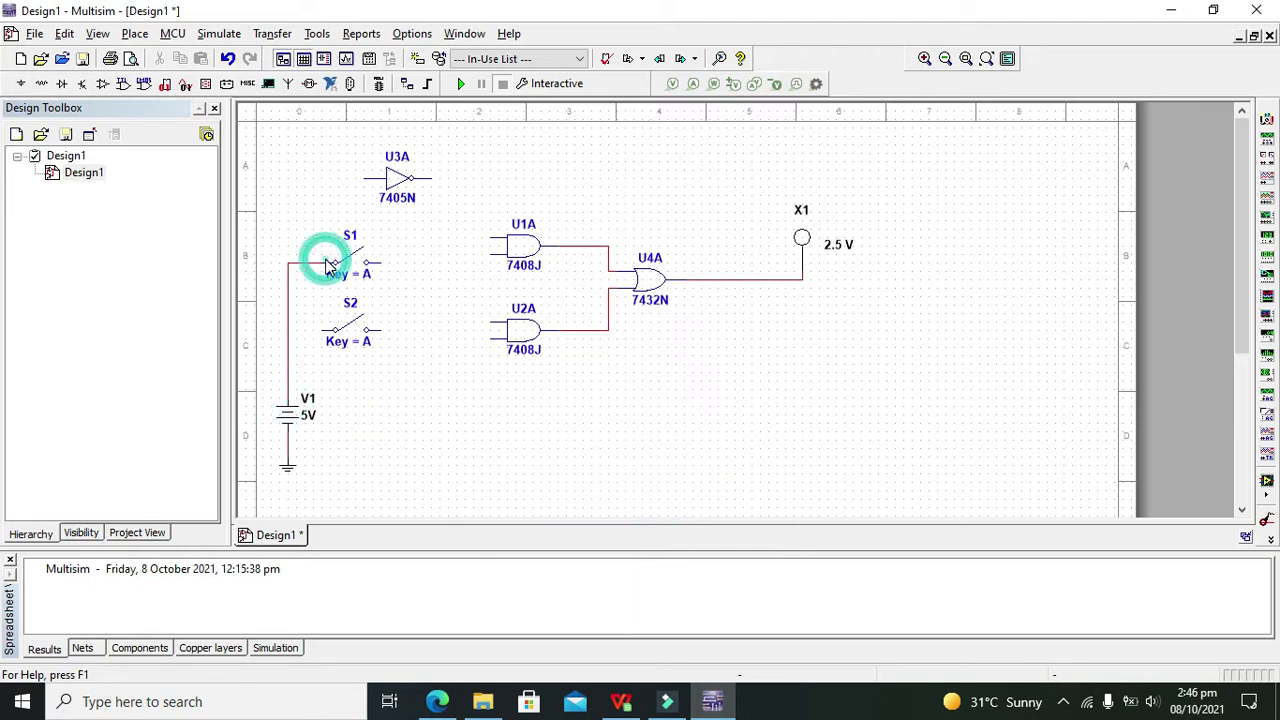
click(319, 330)
click(288, 330)
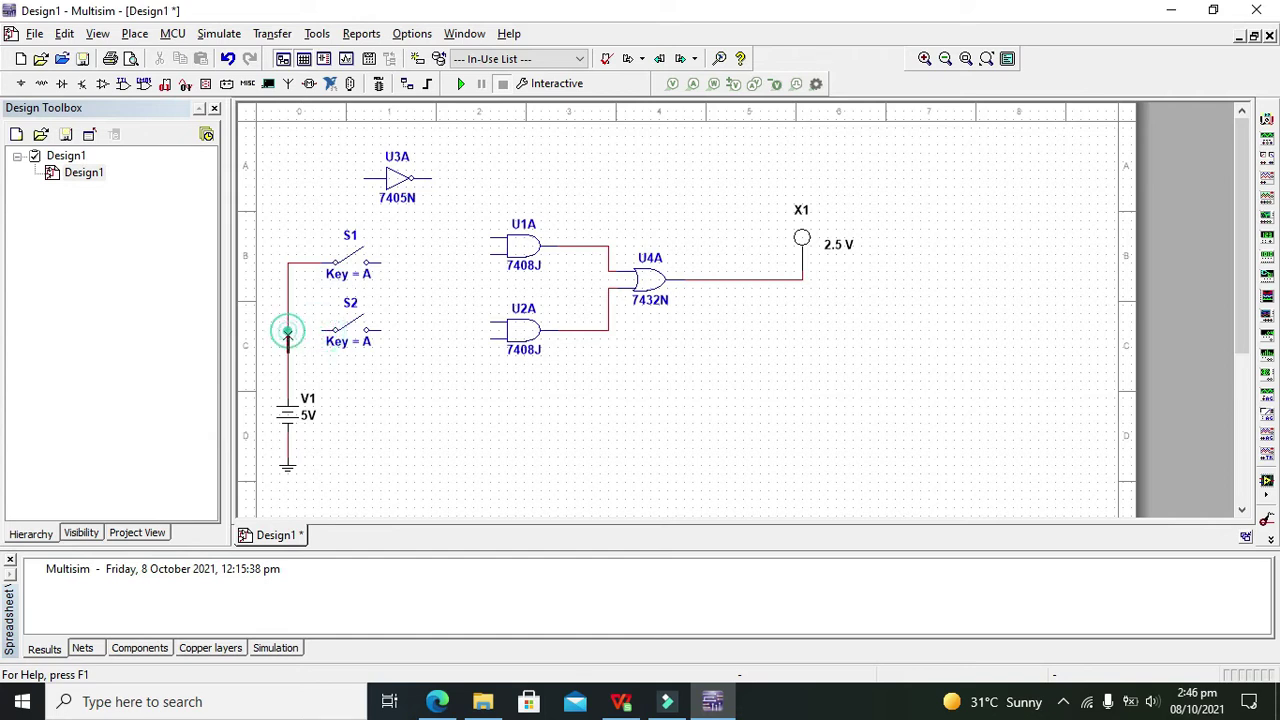
click(422, 388)
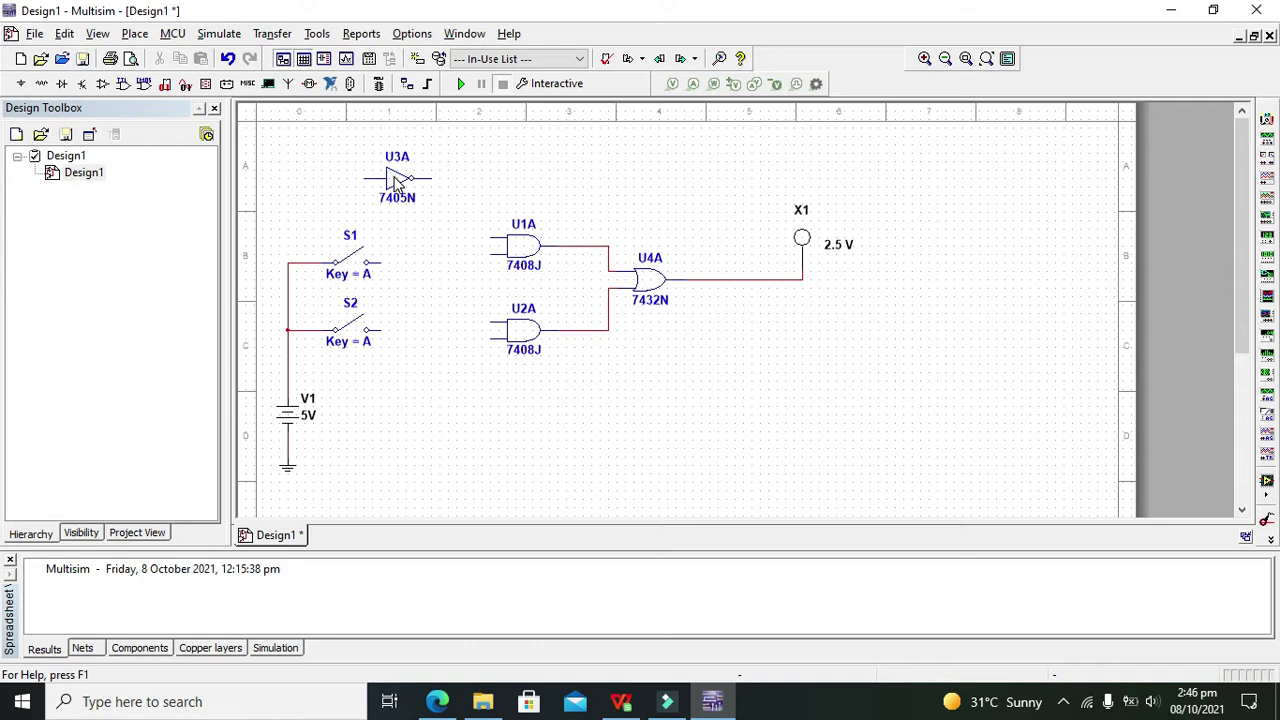
Move inverter U3A up-right, then wire S1 to U1A's lower input and S2 to U2A's lower input.
drag(398, 176, 432, 168)
click(537, 170)
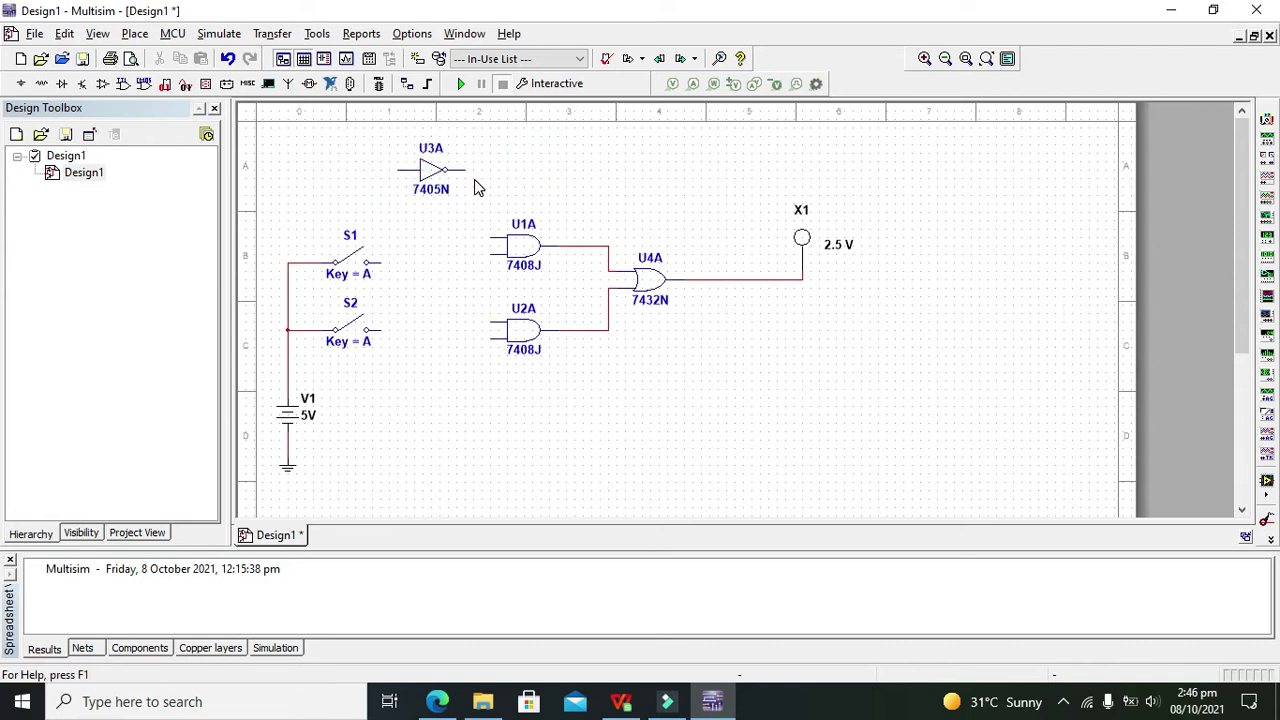
click(383, 263)
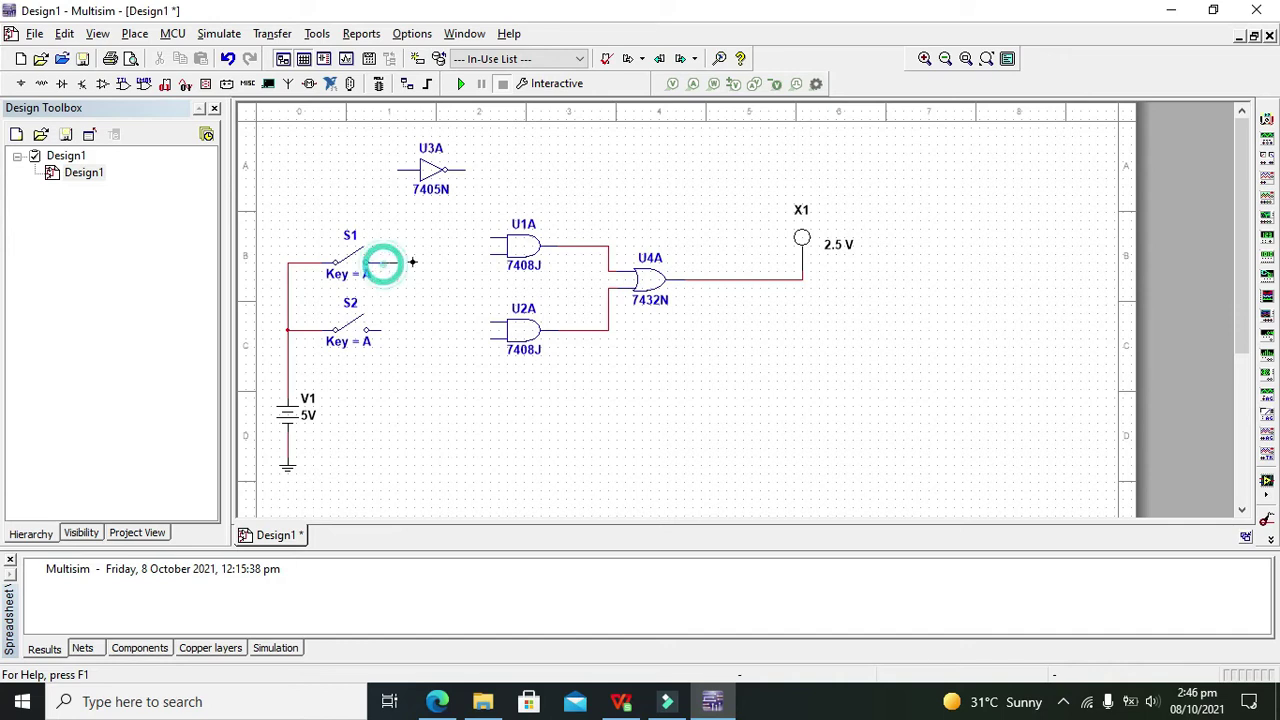
click(490, 251)
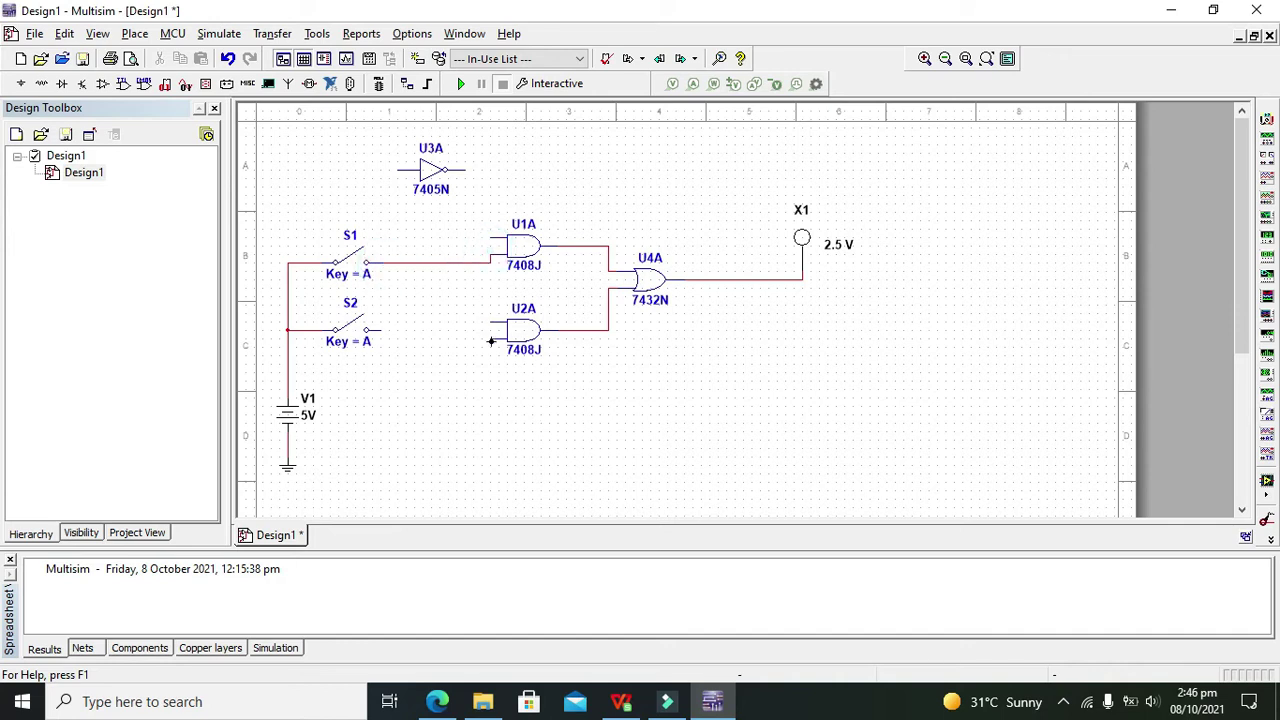
click(490, 340)
click(383, 330)
click(357, 338)
Wire inverter U3A's output to U1A's upper input and its input to U2A's upper input.
click(465, 169)
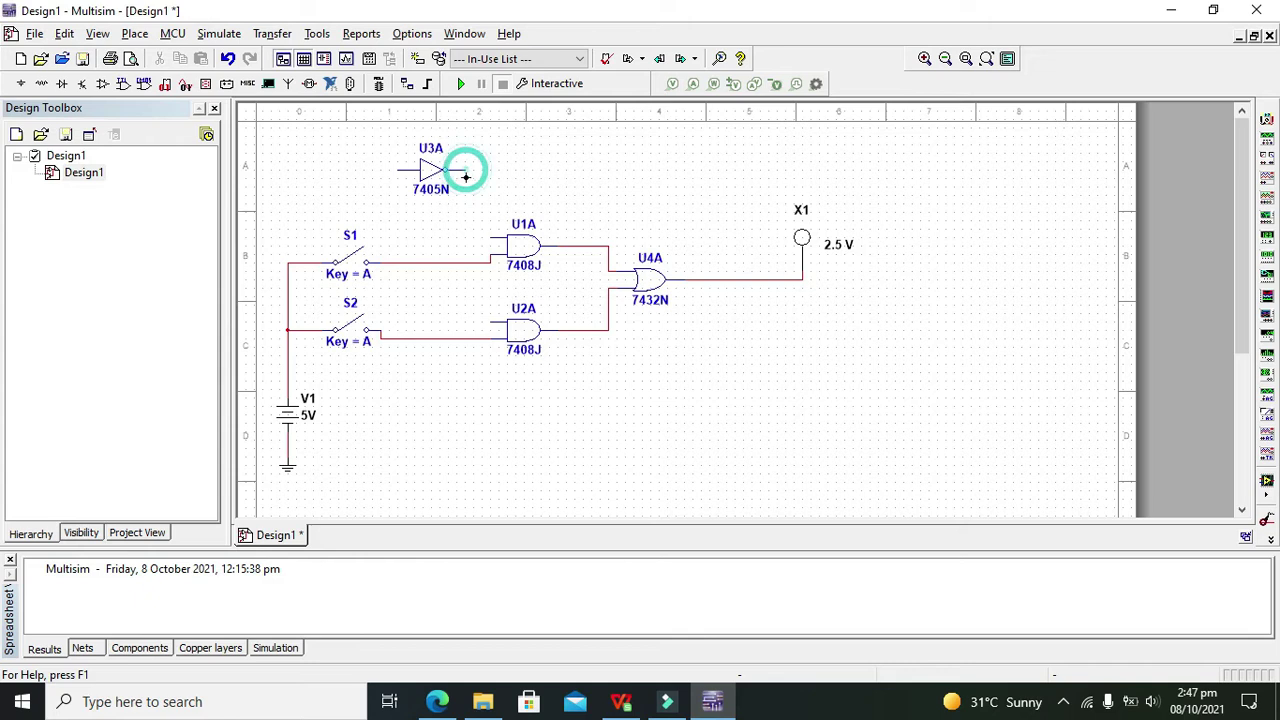
click(488, 238)
click(465, 200)
drag(465, 200, 476, 202)
click(486, 200)
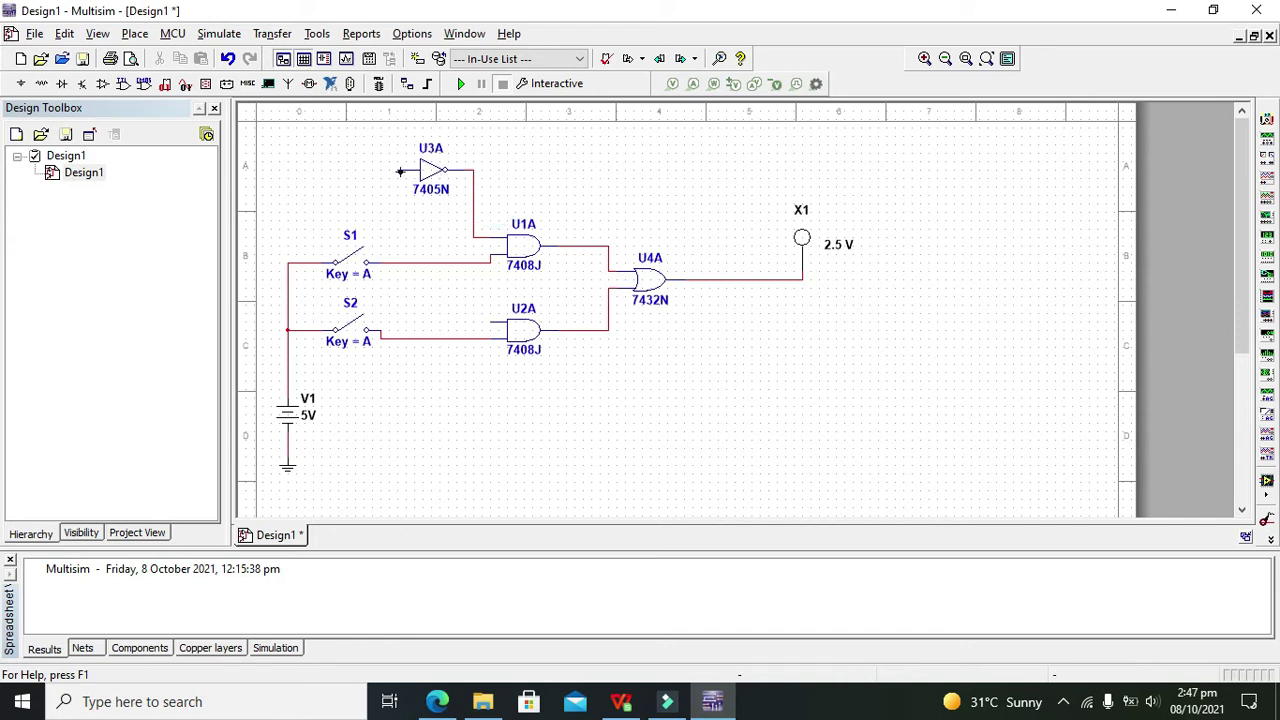
click(400, 172)
click(398, 264)
click(491, 320)
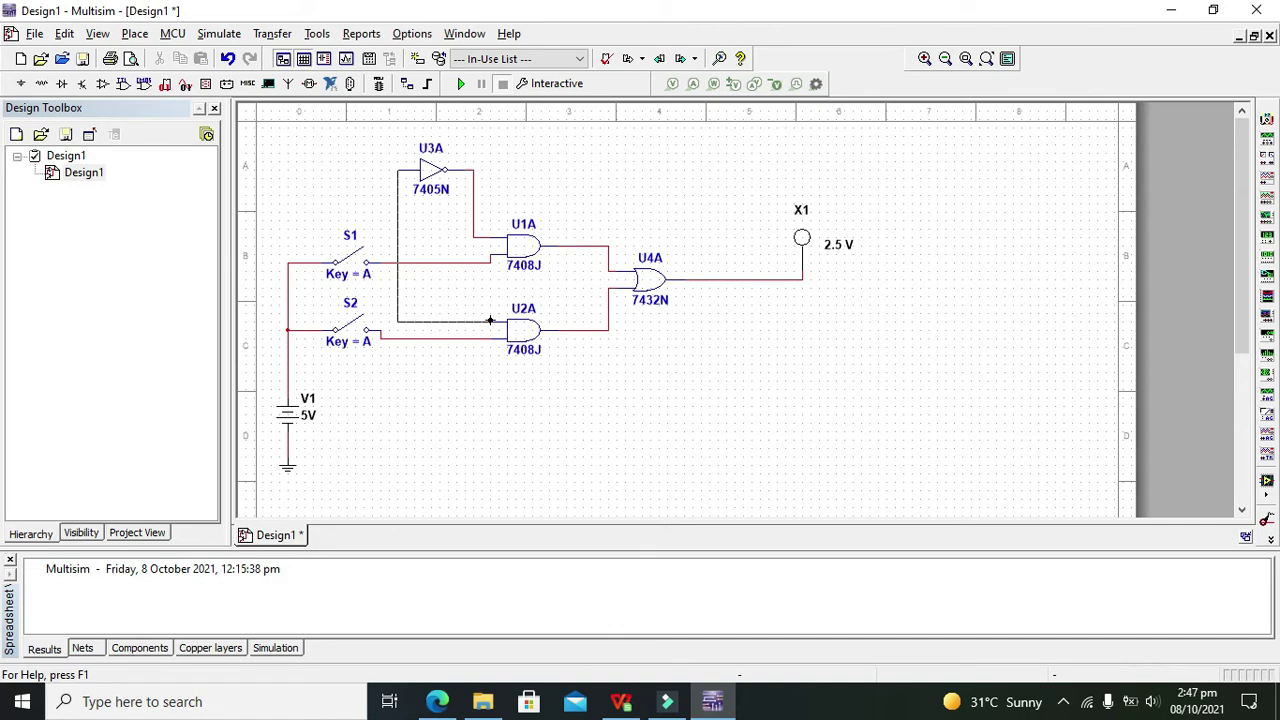
click(489, 319)
Close switch S1, then make a first attempt to copy switch S2 through its context menu.
click(358, 262)
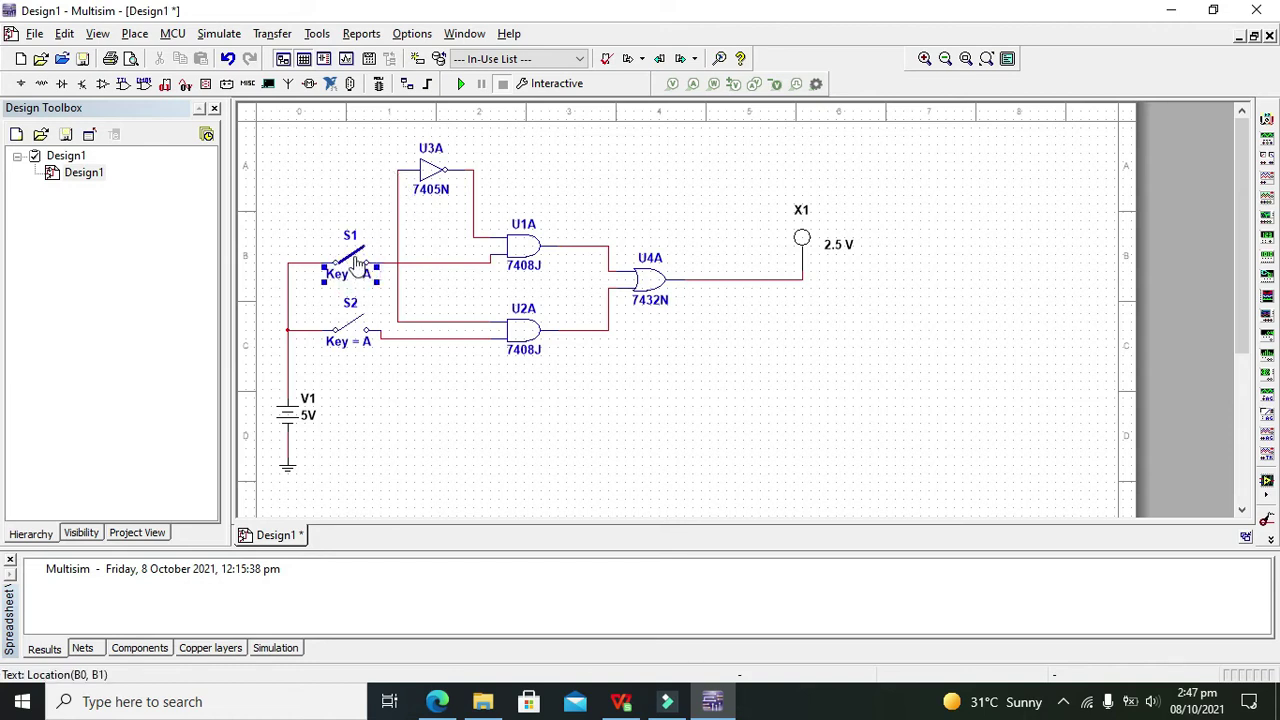
click(352, 258)
right_click(355, 340)
click(443, 34)
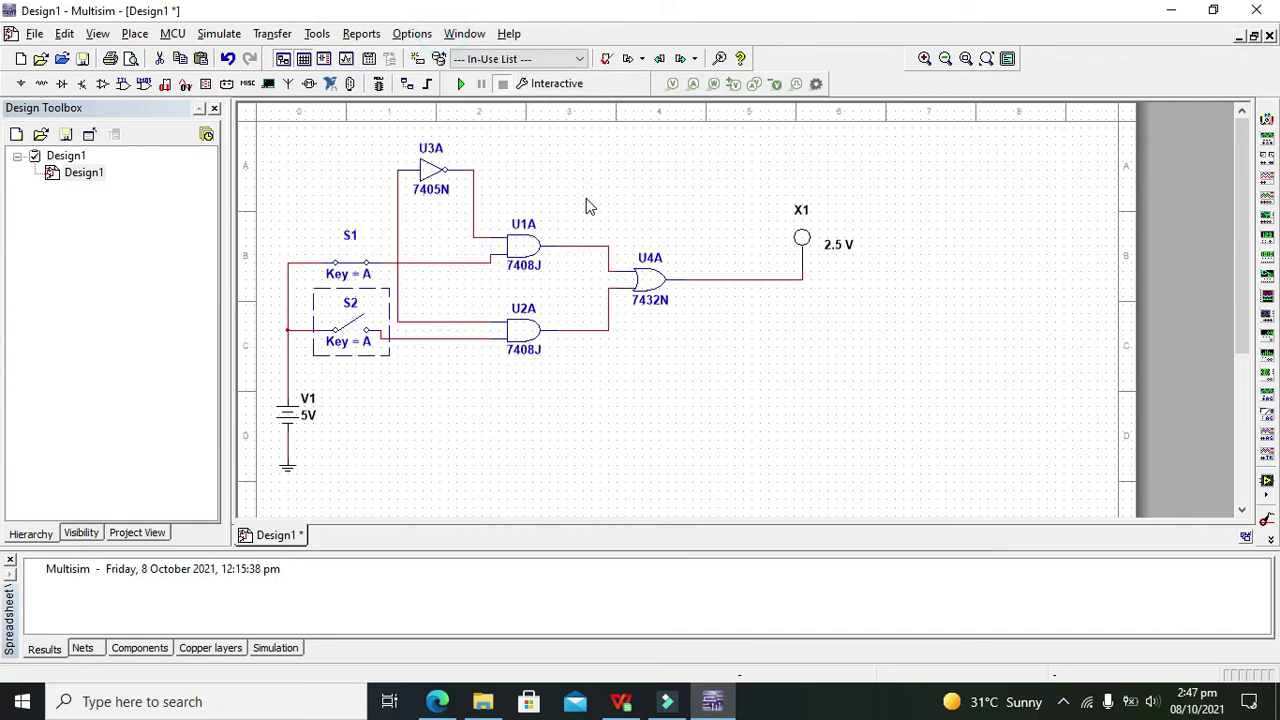
right_click(588, 205)
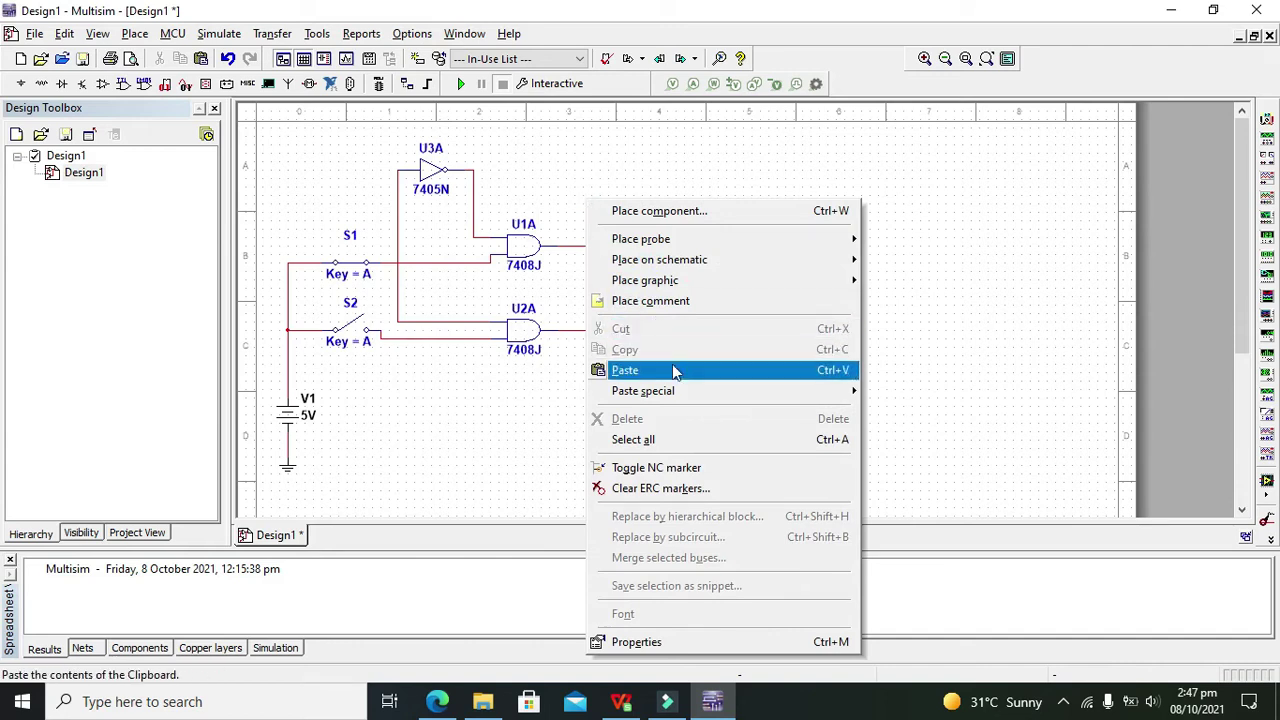
click(446, 410)
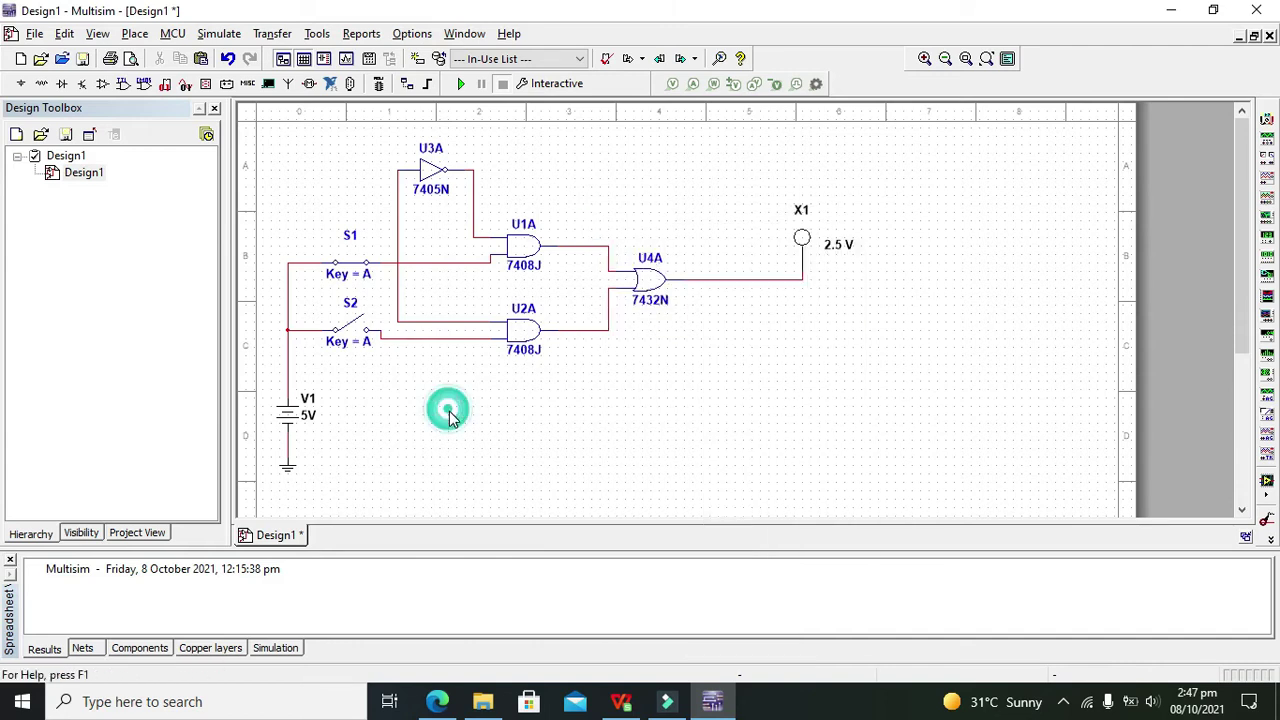
click(378, 376)
Copy switch S2 with its wires and paste it as S3 at the top left near U3A.
drag(378, 376, 320, 297)
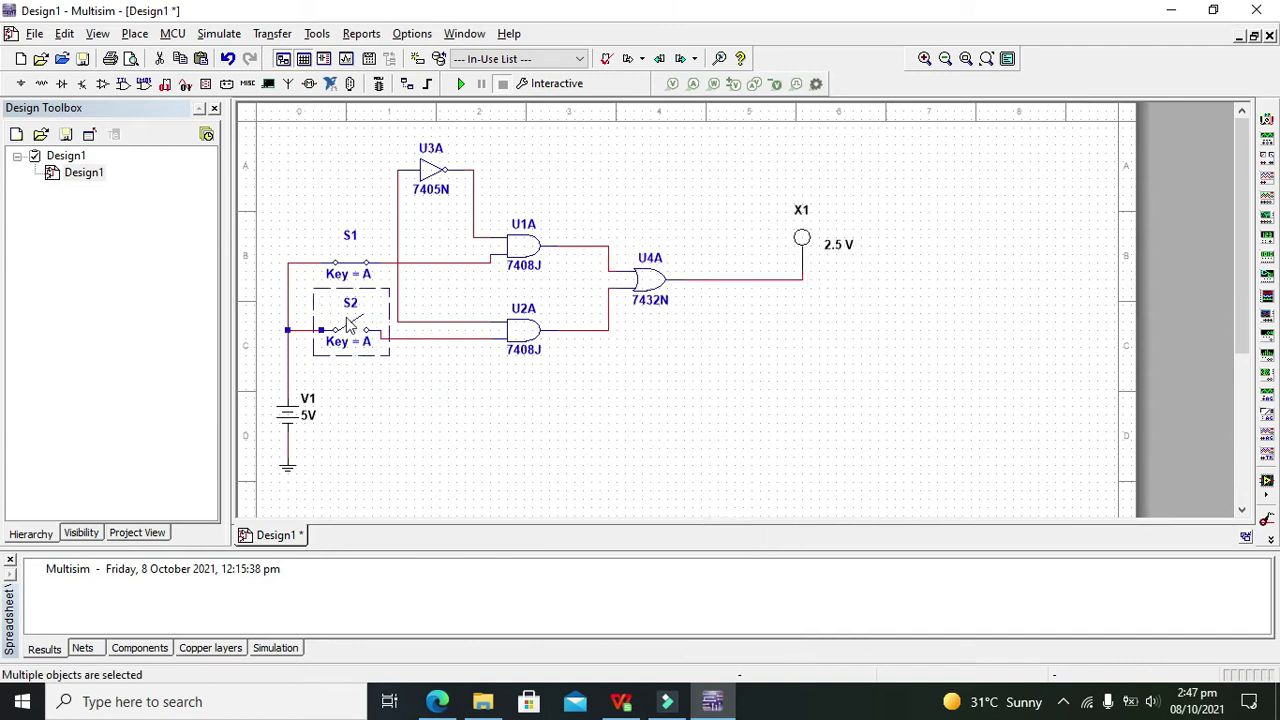
right_click(352, 325)
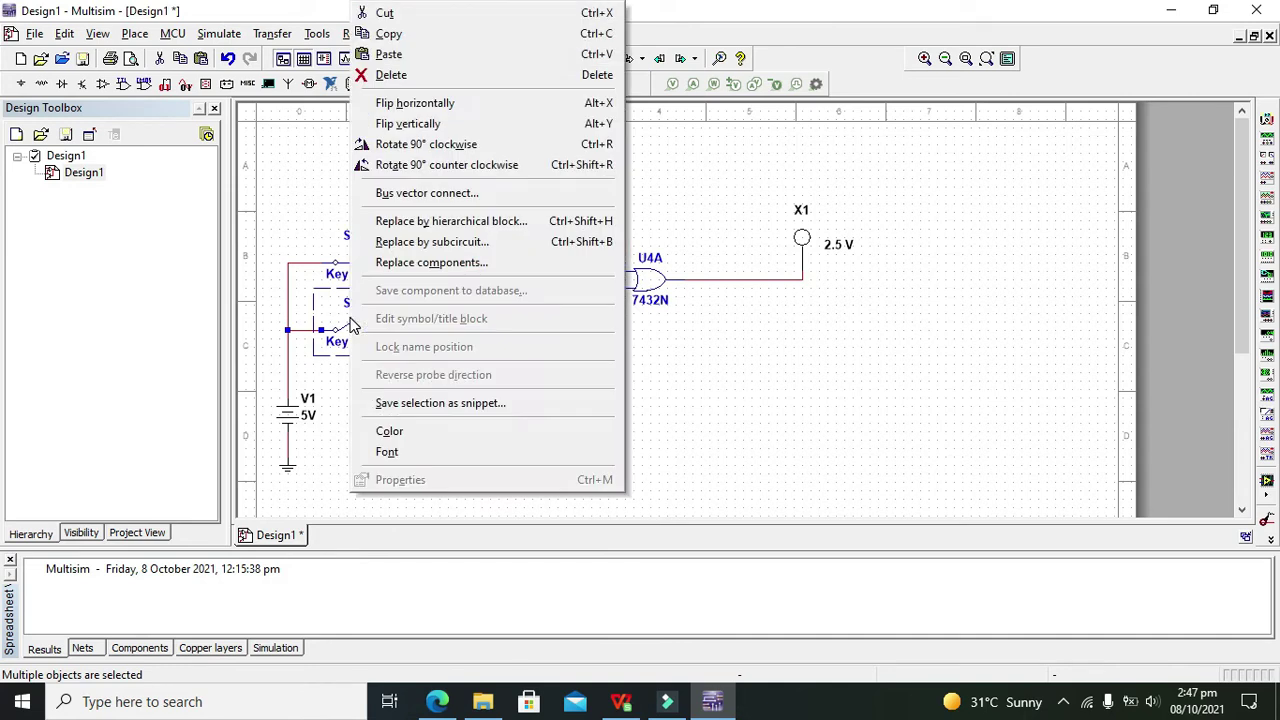
click(443, 36)
right_click(356, 181)
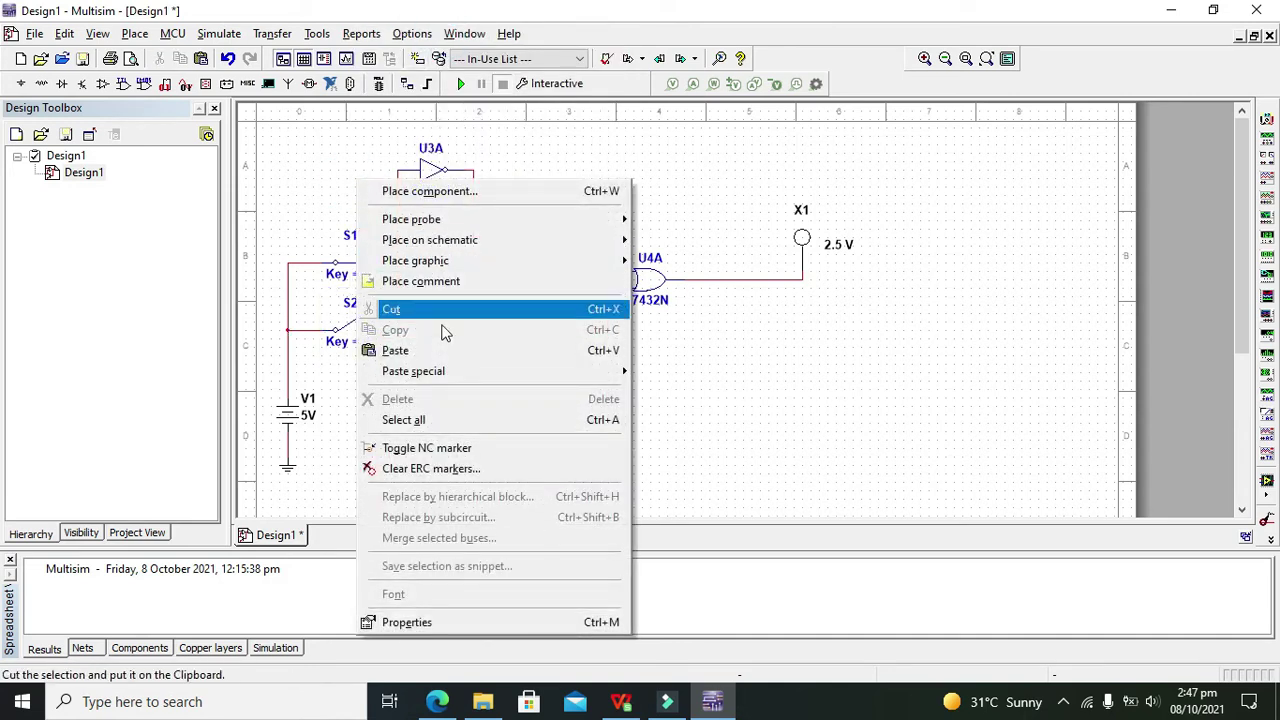
click(443, 355)
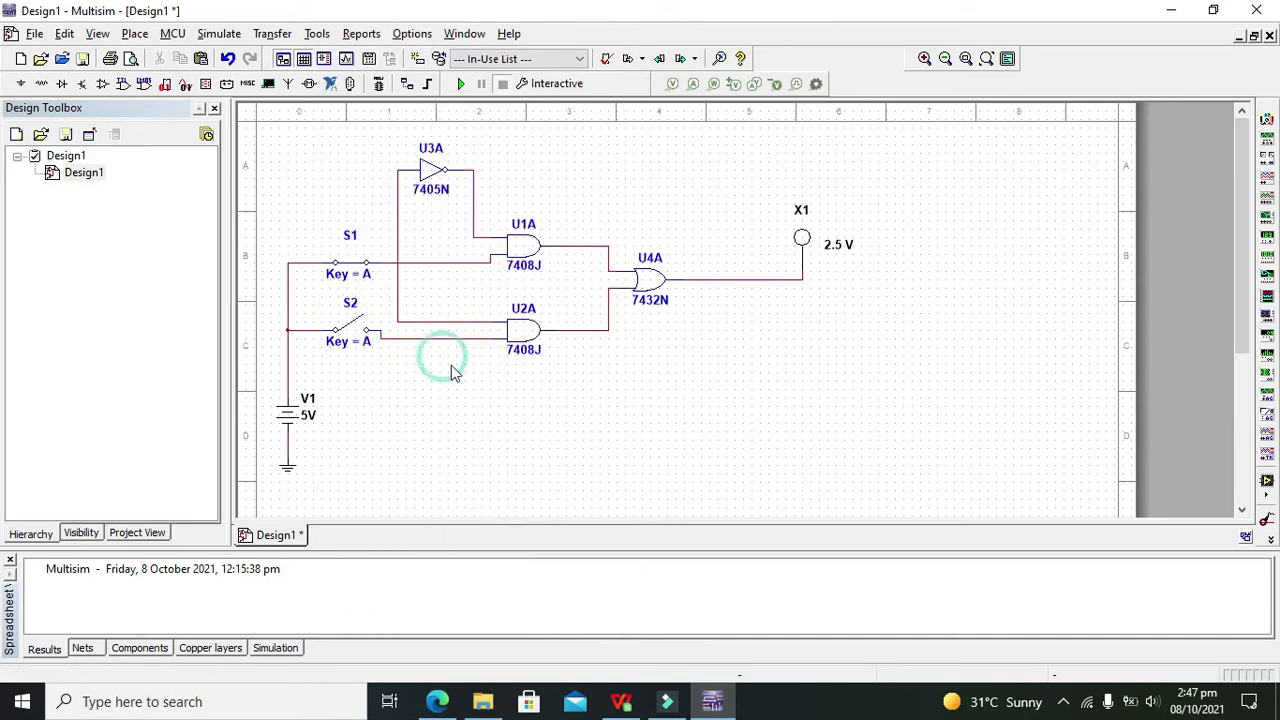
click(280, 171)
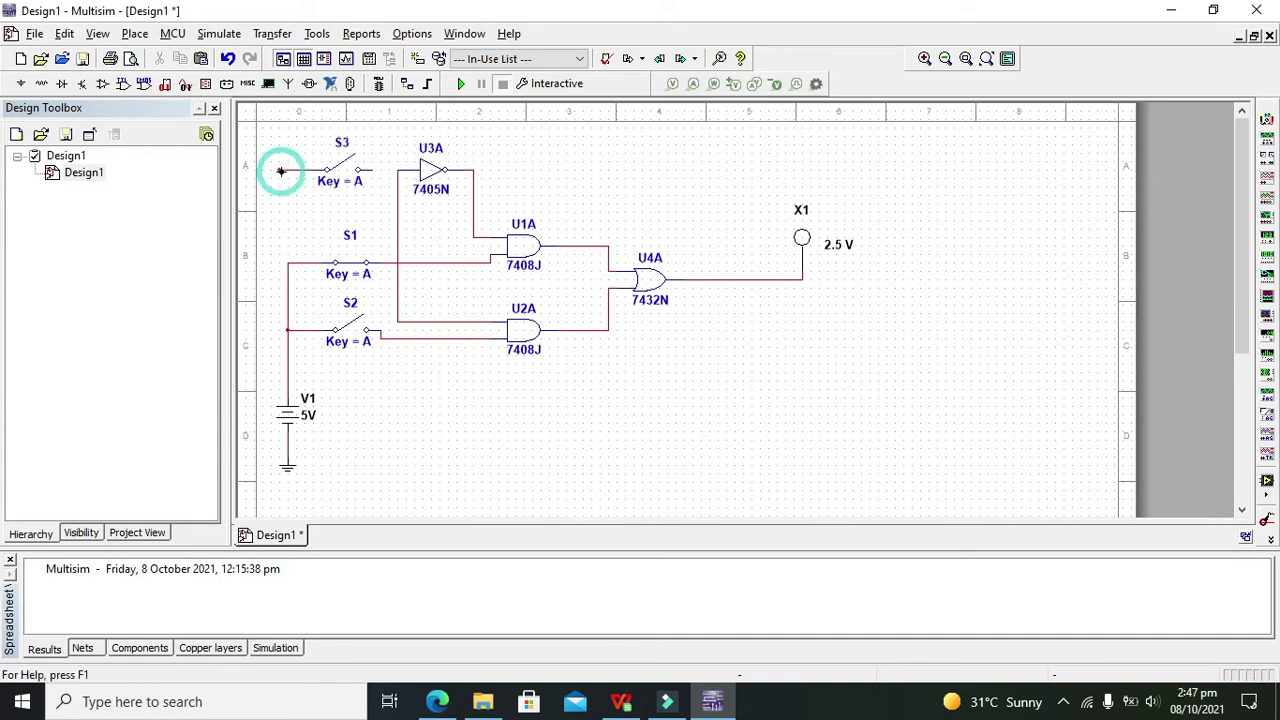
Wire S3's right pin to the NOT gate U3A input and its left pin to the 5 V supply wire.
click(384, 171)
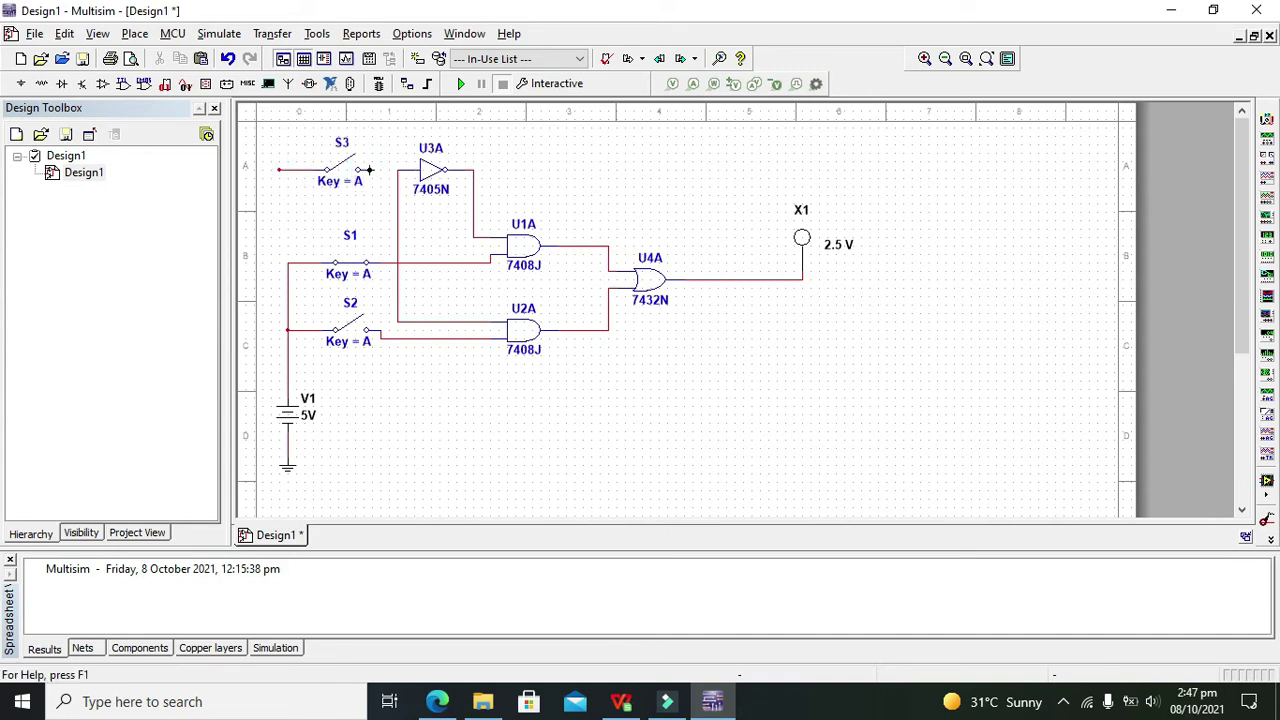
click(386, 171)
click(395, 170)
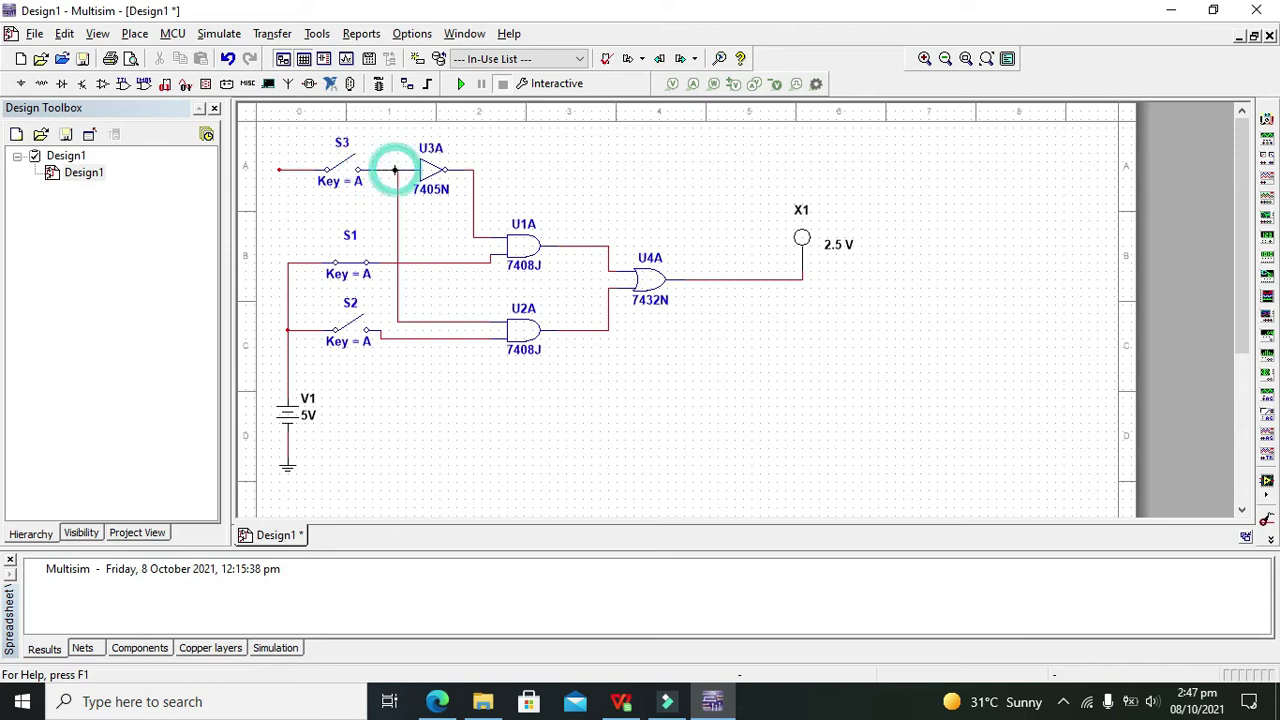
key(Escape)
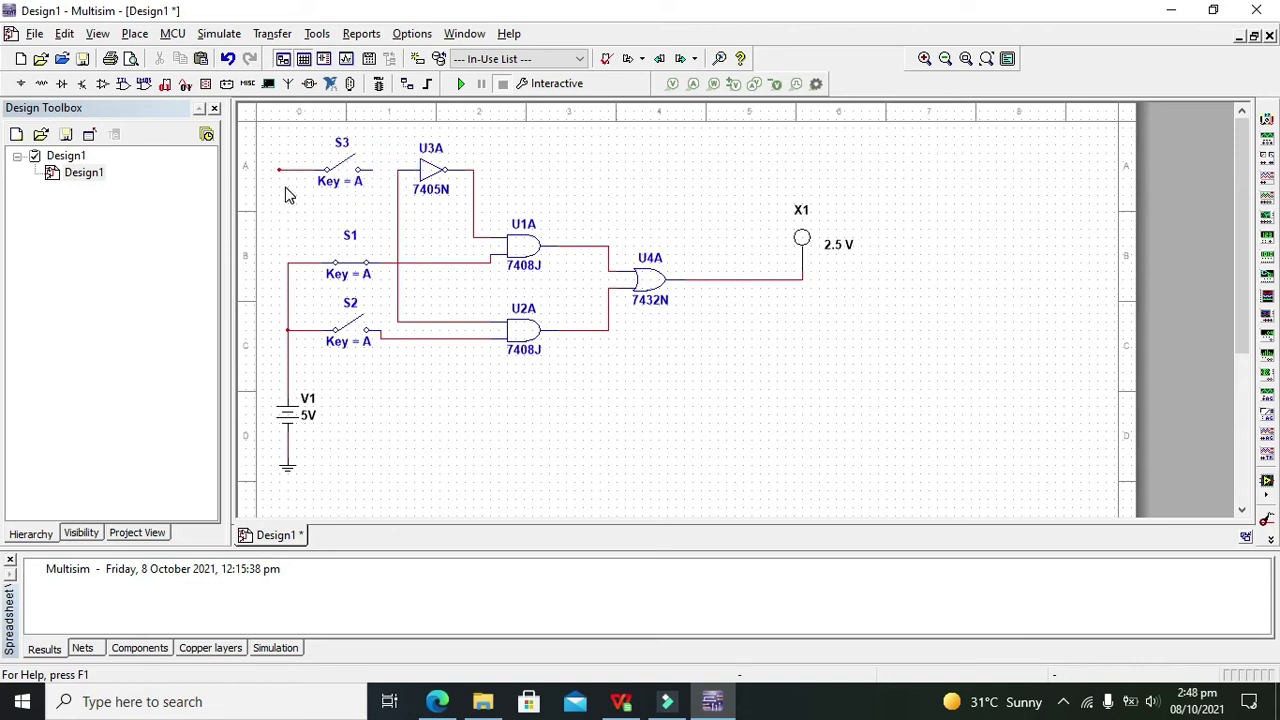
click(357, 185)
click(356, 205)
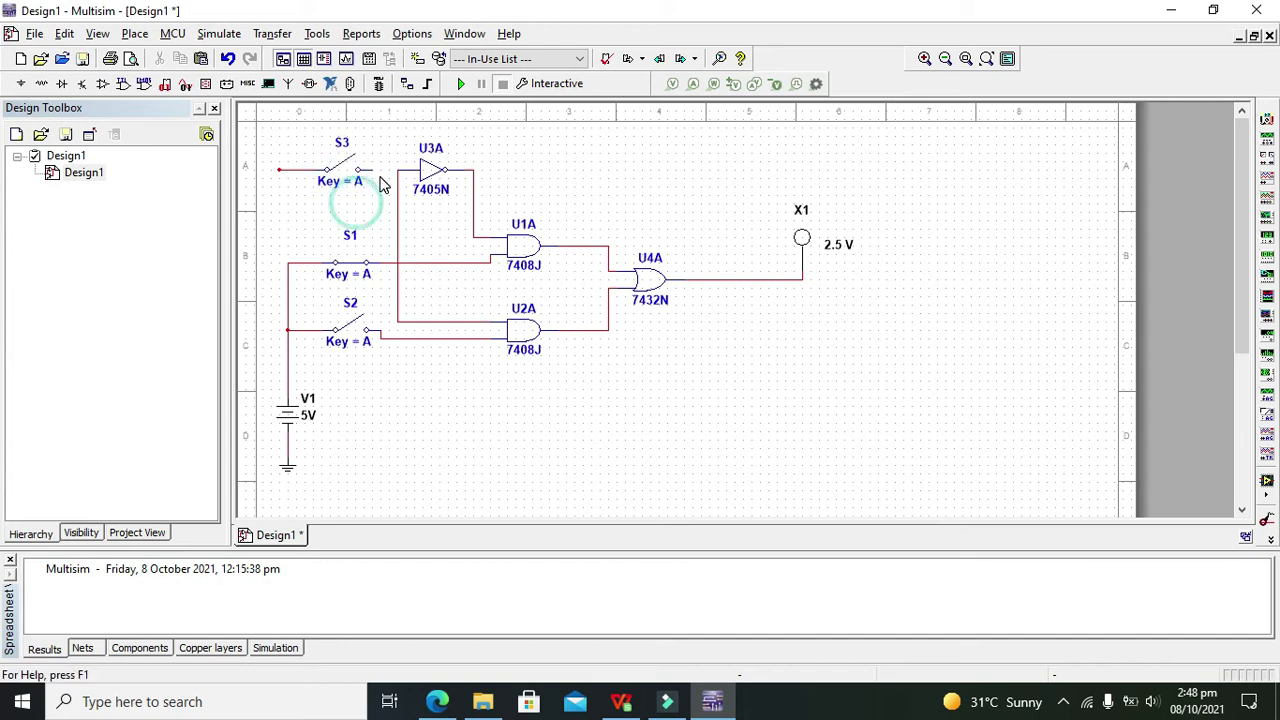
click(373, 169)
click(395, 170)
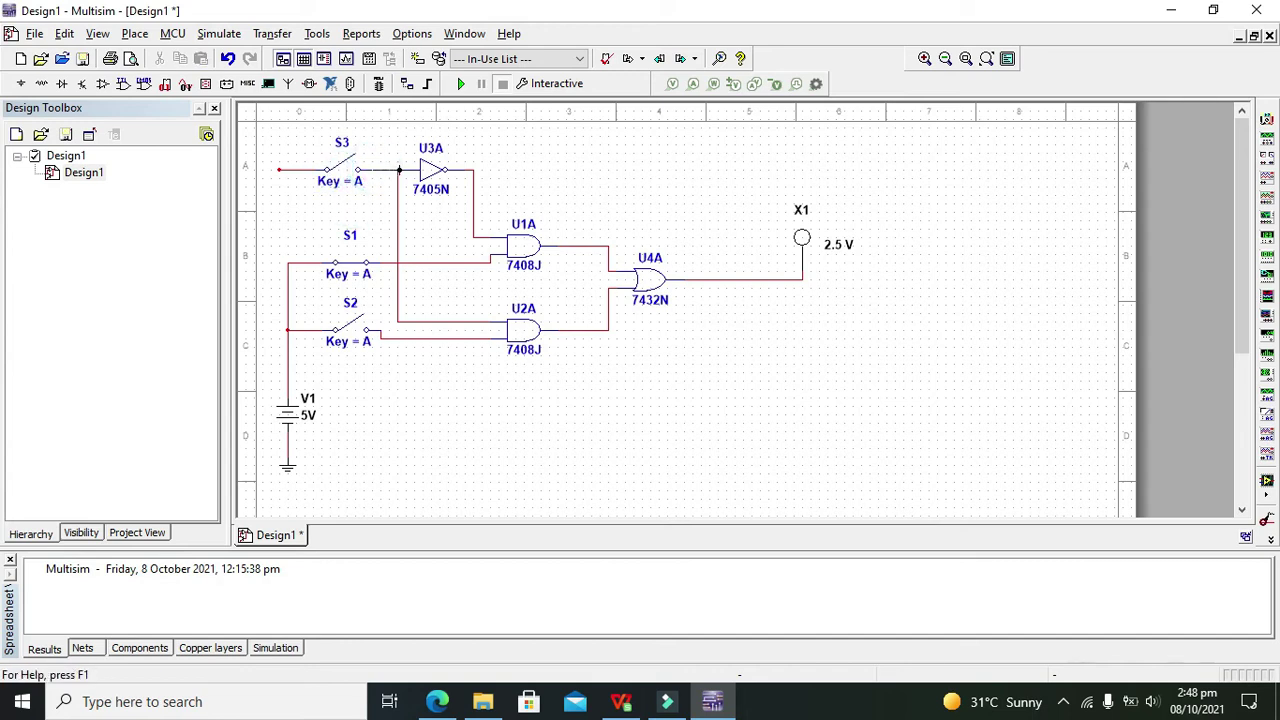
click(397, 170)
click(398, 176)
click(280, 171)
click(287, 261)
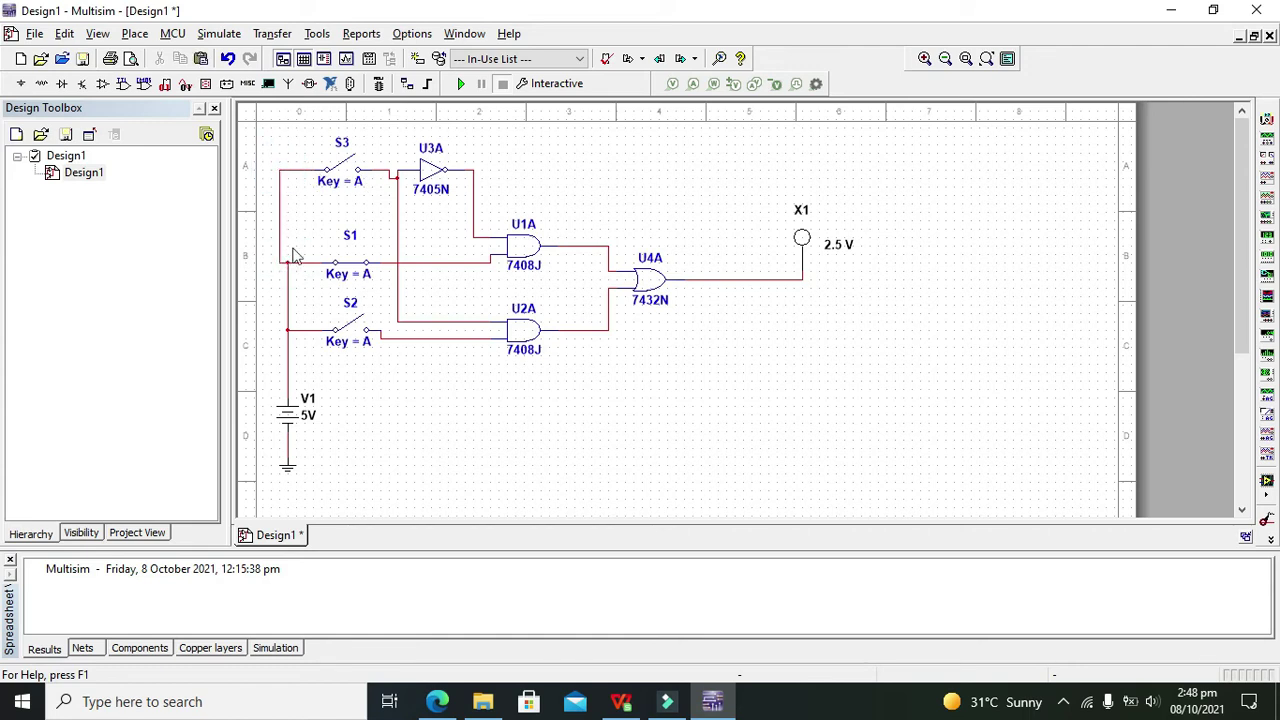
Start the interactive simulation and toggle switches S3 and S1.
click(460, 84)
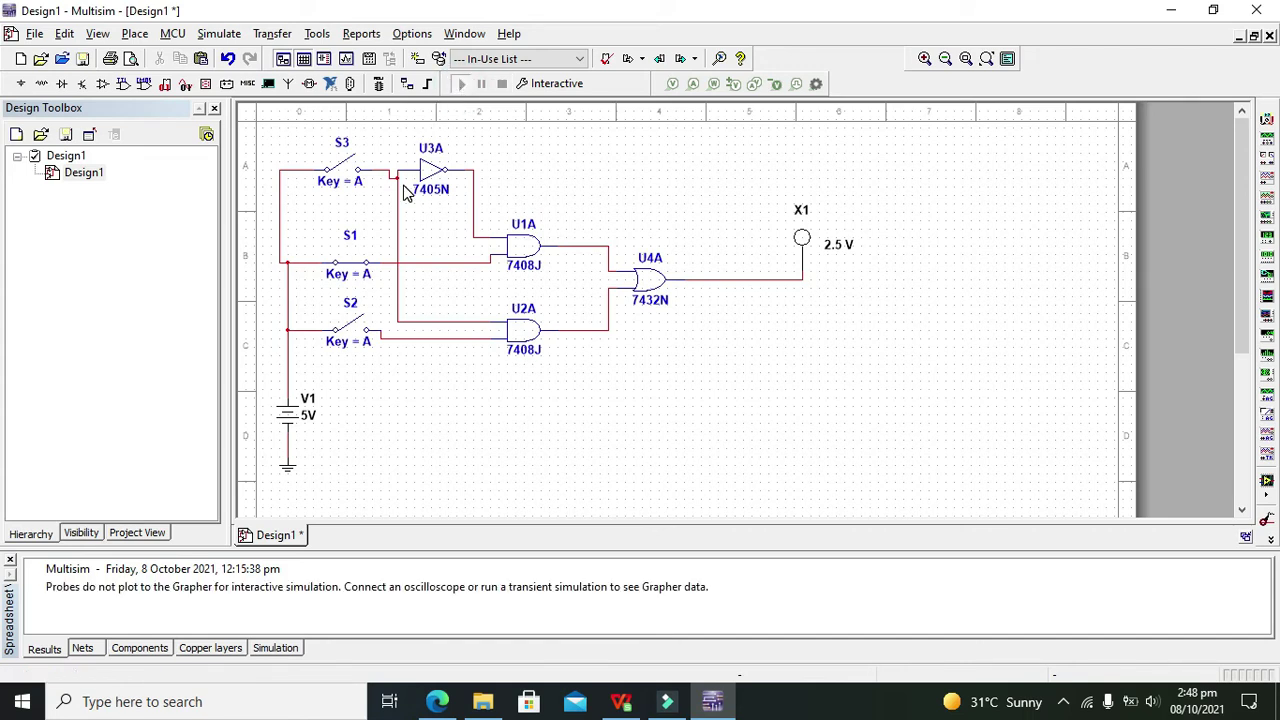
click(345, 167)
click(352, 266)
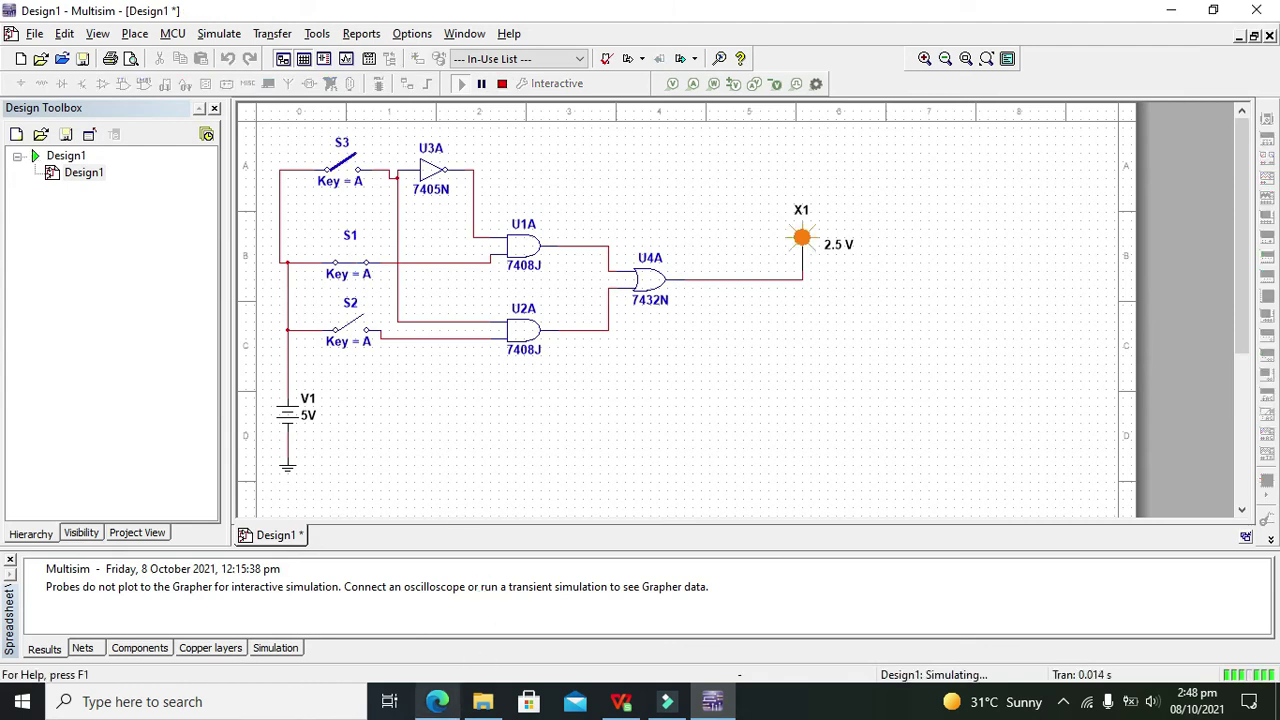
Open switch S2 and toggle S1 on and off repeatedly while watching probe X1.
mouse_move(437, 701)
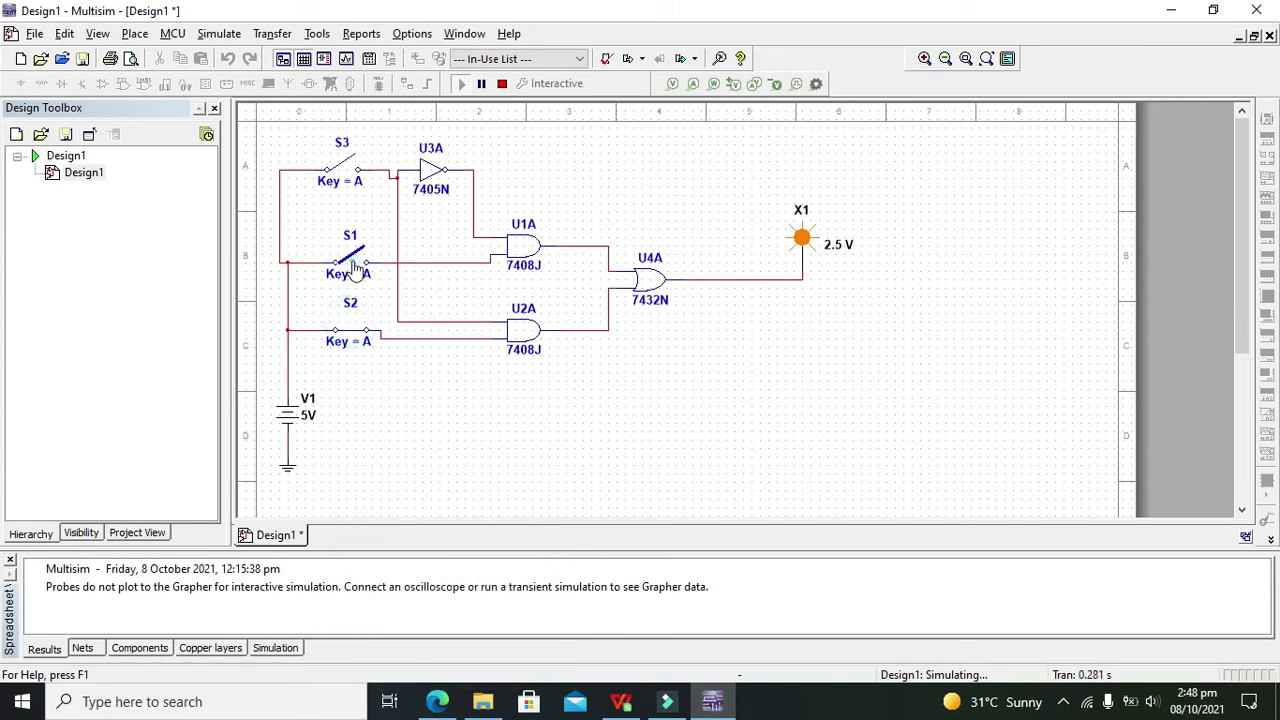
click(355, 338)
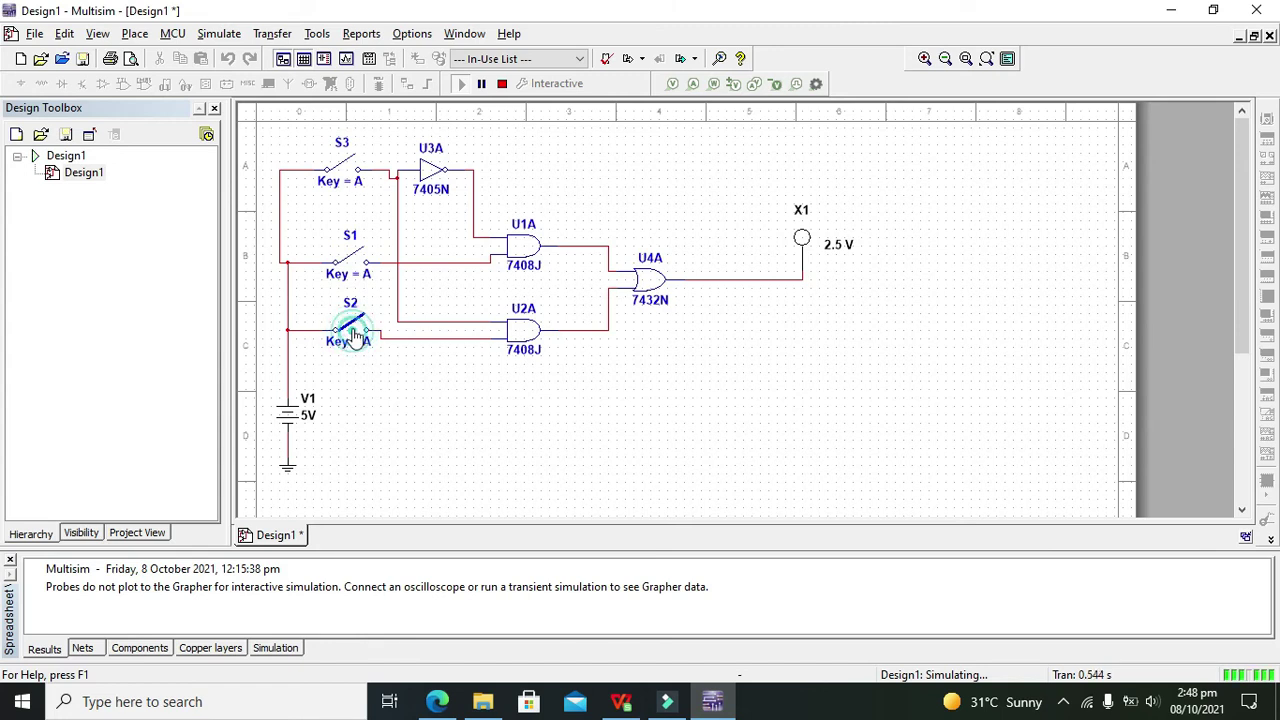
click(355, 268)
click(355, 268)
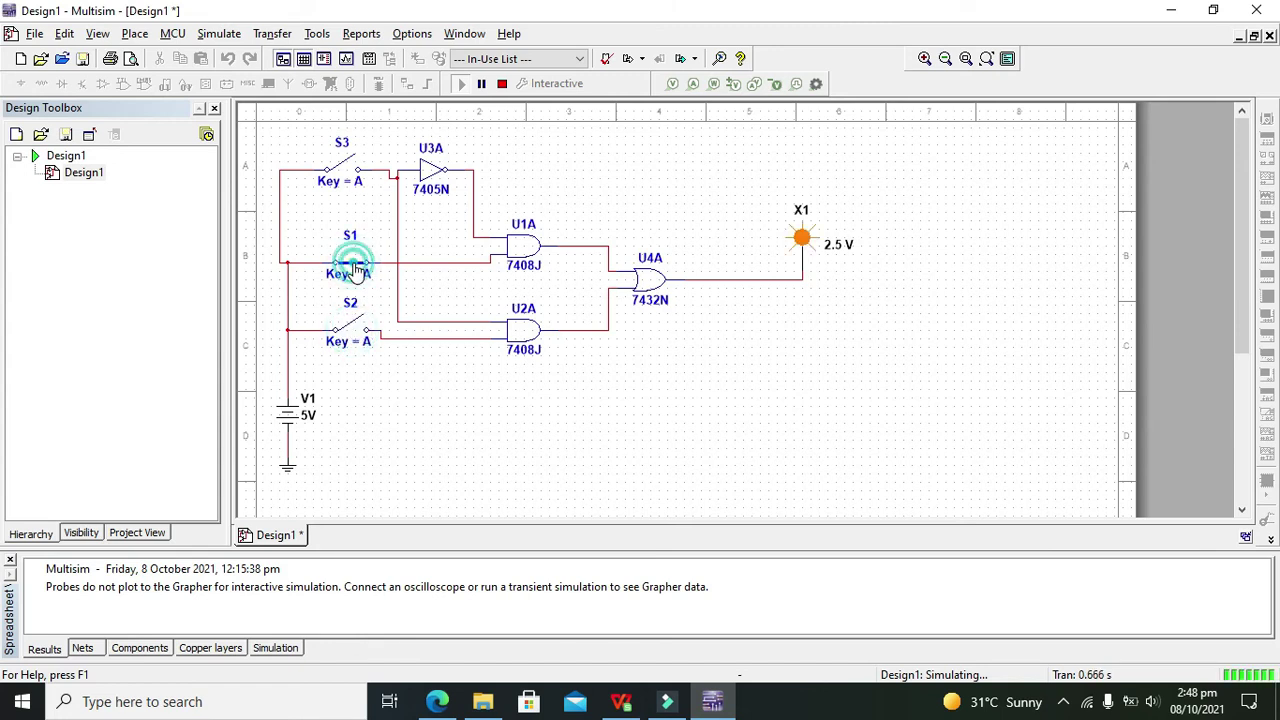
click(355, 268)
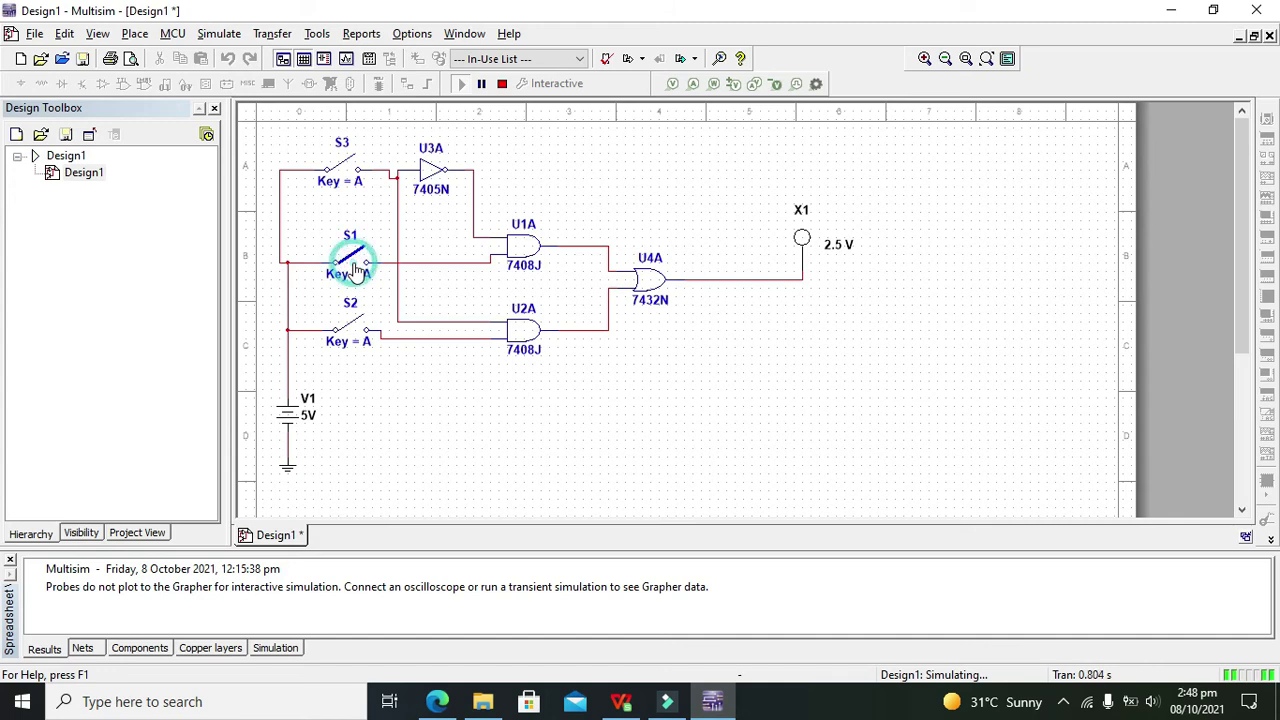
click(355, 268)
click(355, 268)
click(355, 268)
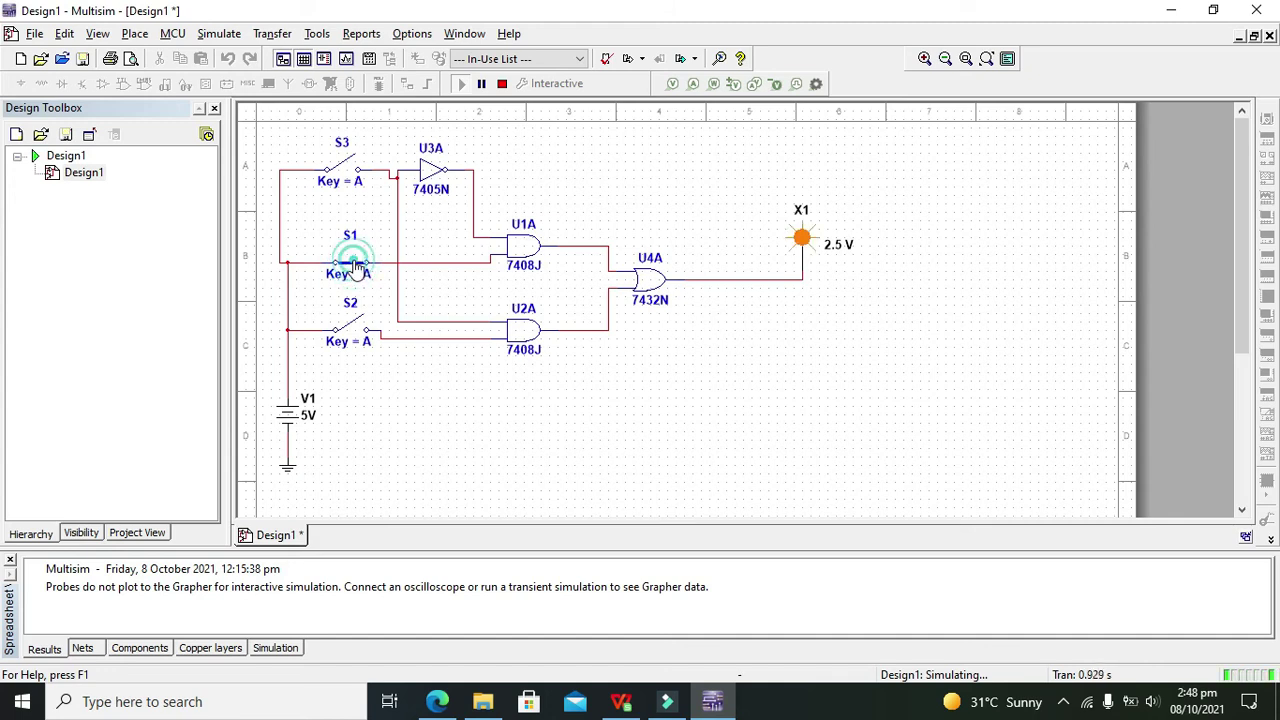
click(355, 268)
click(355, 268)
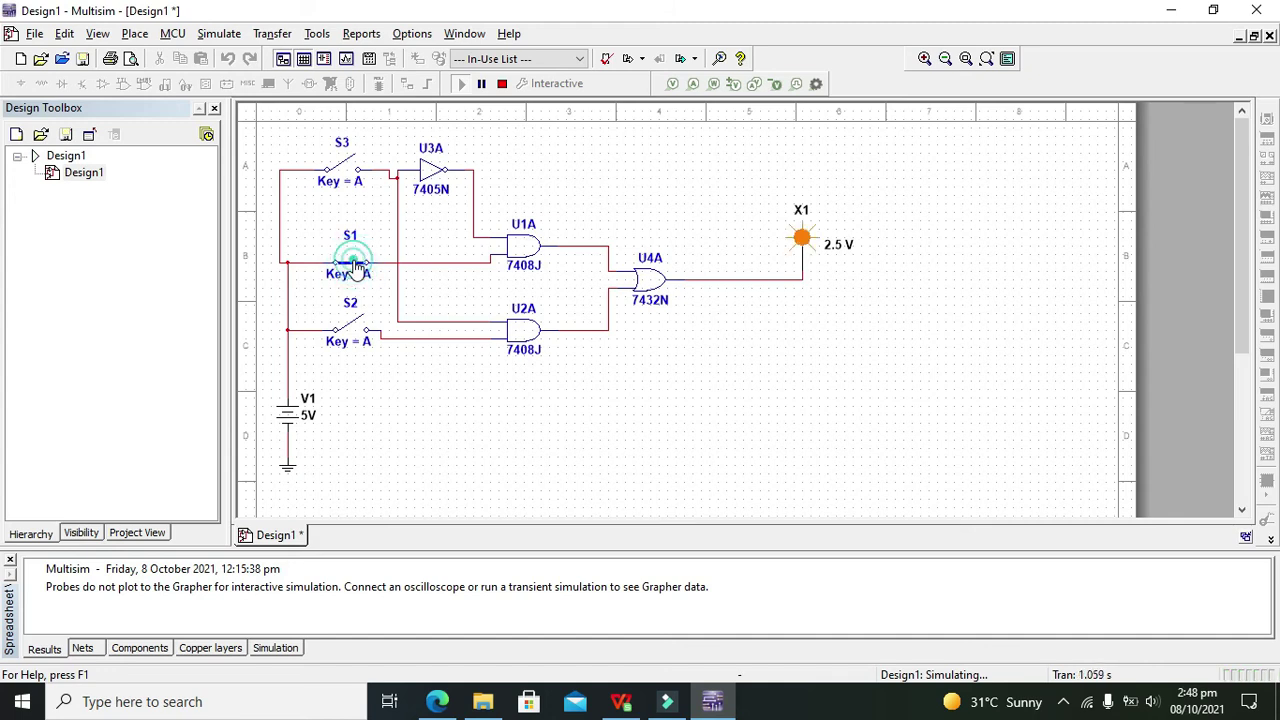
click(350, 270)
click(350, 270)
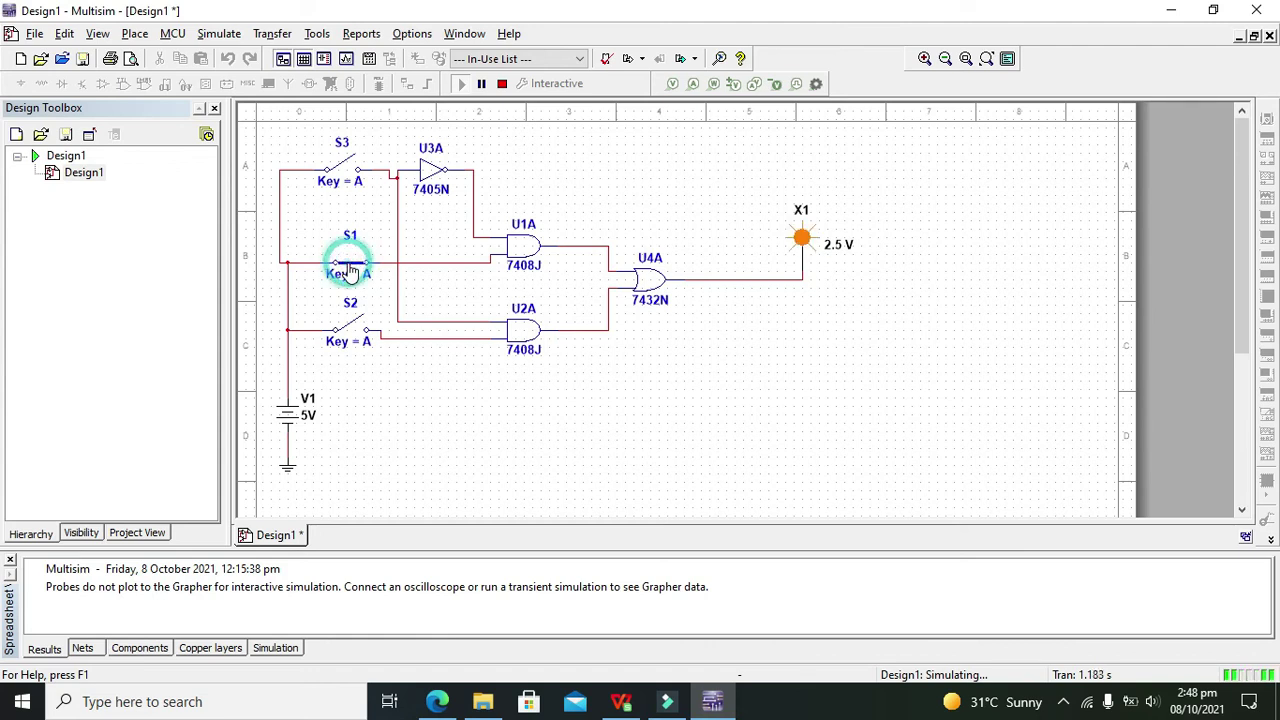
click(350, 270)
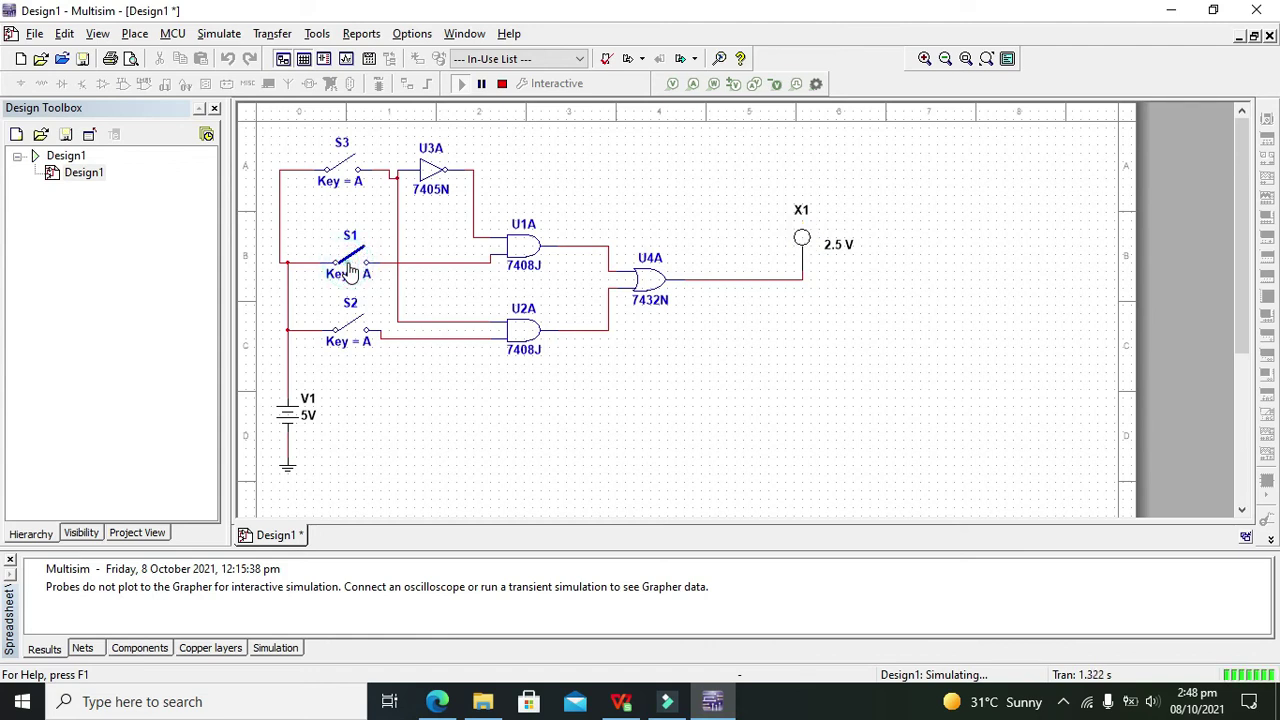
click(350, 270)
click(350, 270)
Toggle switch S2 a few times, leaving it open with probe X1 unlit.
click(348, 338)
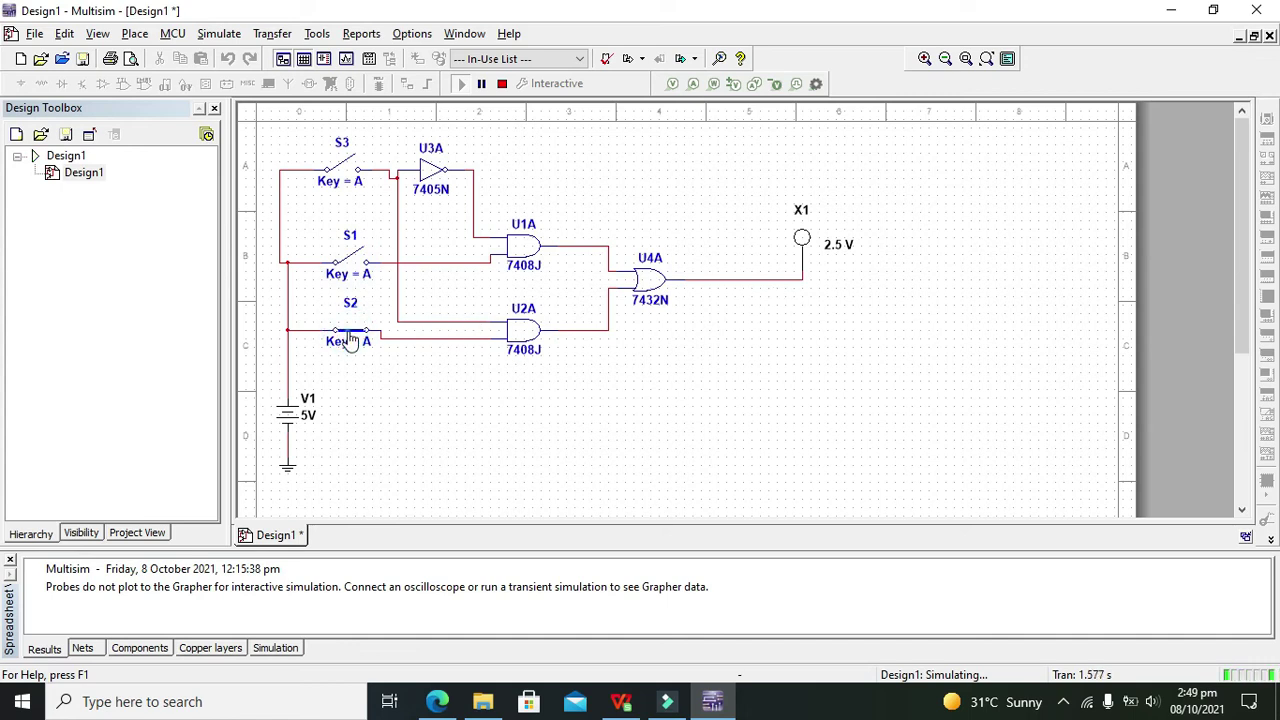
click(356, 339)
click(359, 340)
Close switch S3, then toggle S2 repeatedly while watching probe X1.
click(352, 168)
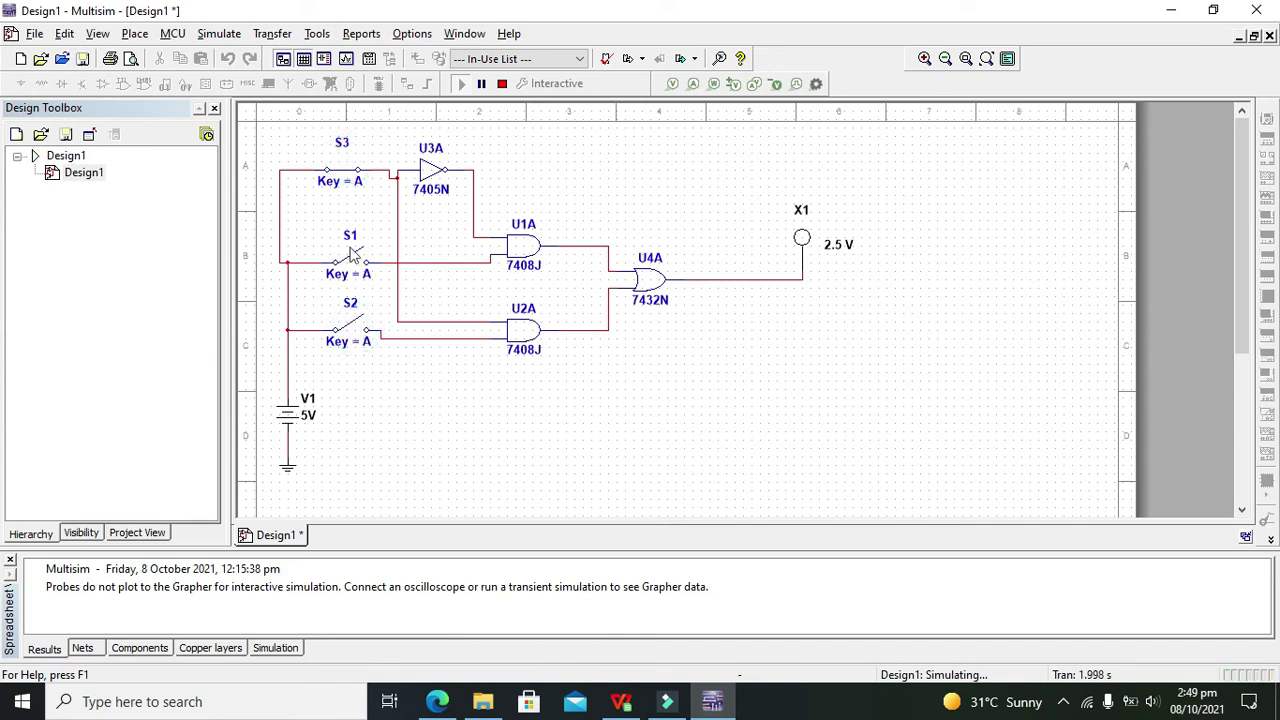
click(352, 332)
click(355, 337)
click(355, 337)
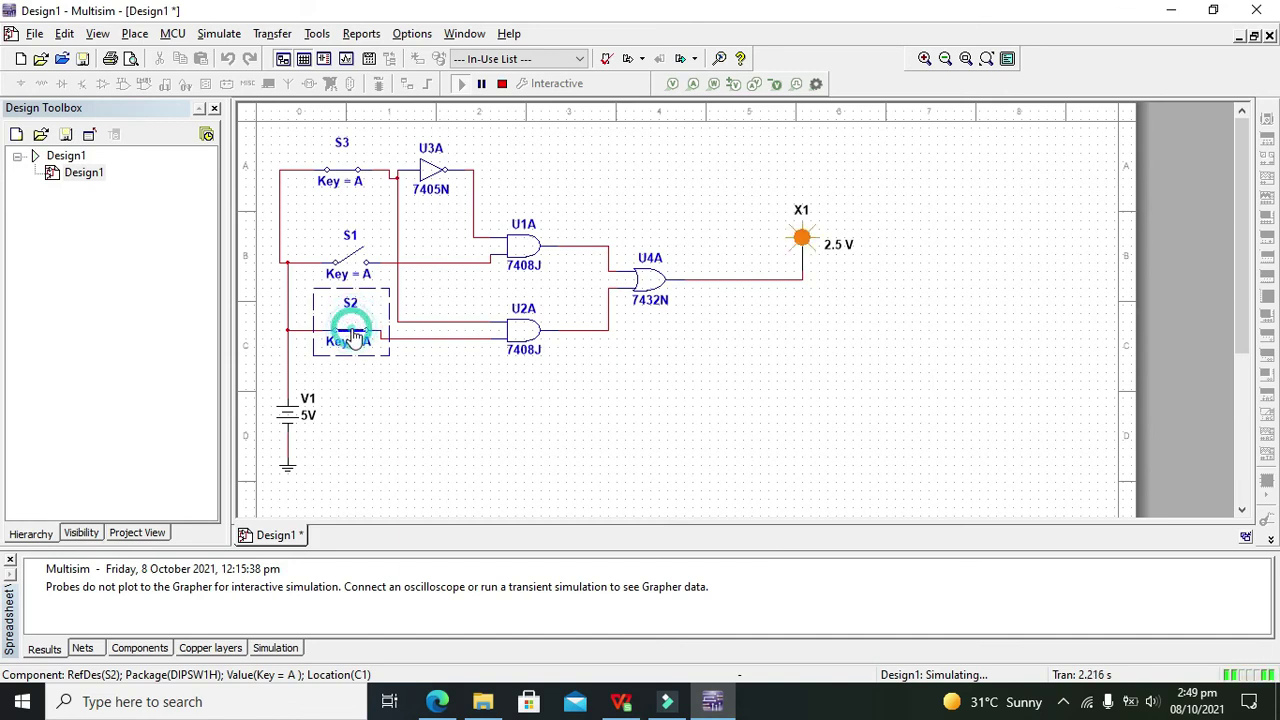
click(355, 337)
click(355, 337)
click(355, 337)
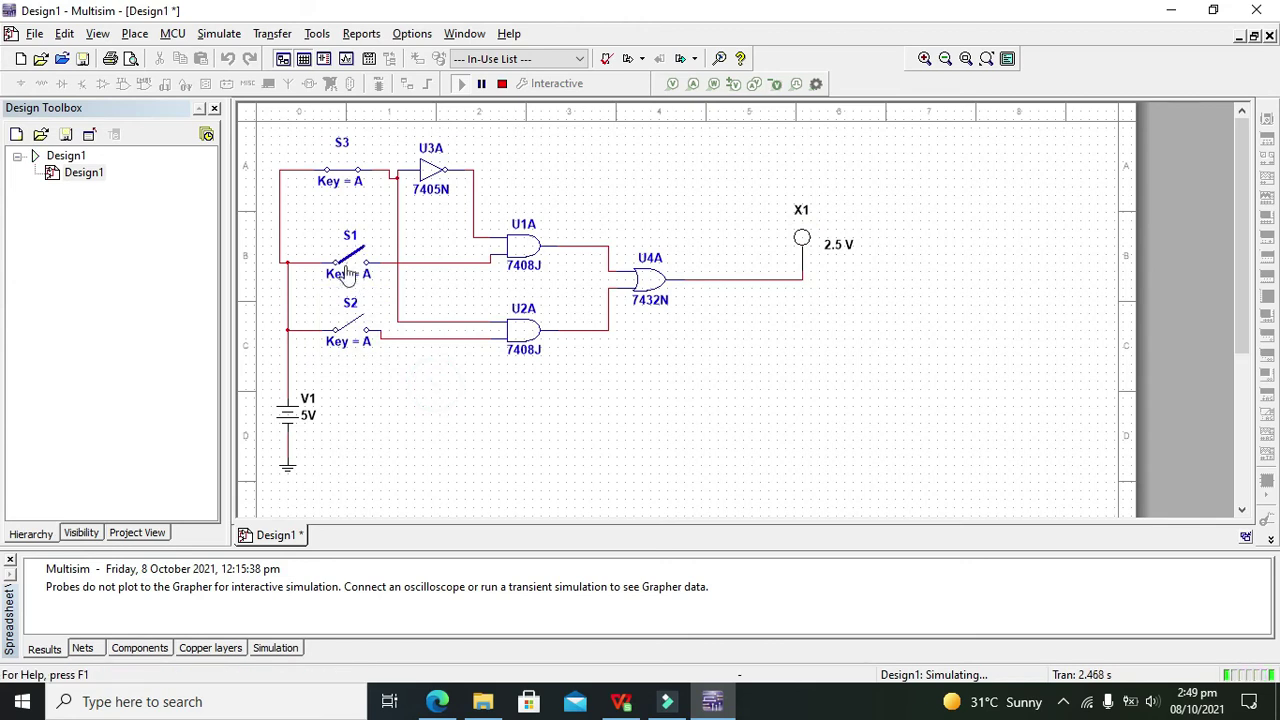
Toggle switch S1 on and off repeatedly, watching probe X1 respond.
click(345, 262)
click(346, 265)
click(350, 265)
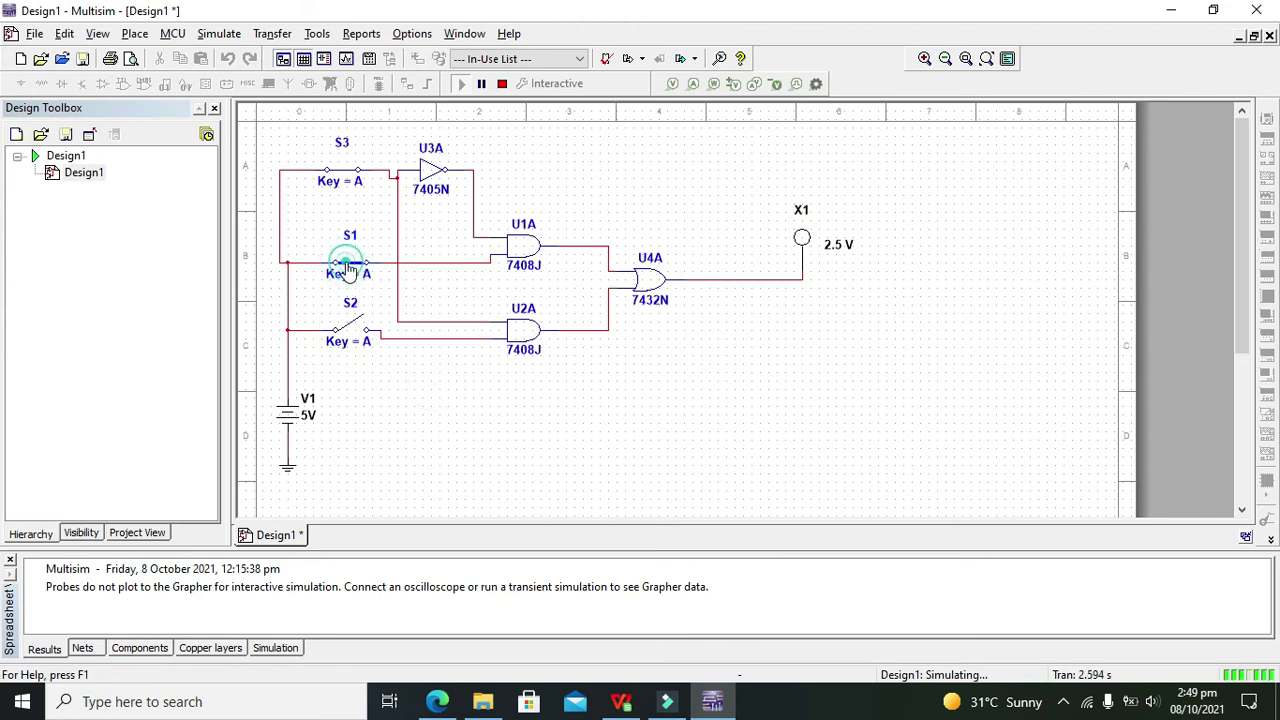
click(352, 265)
click(352, 265)
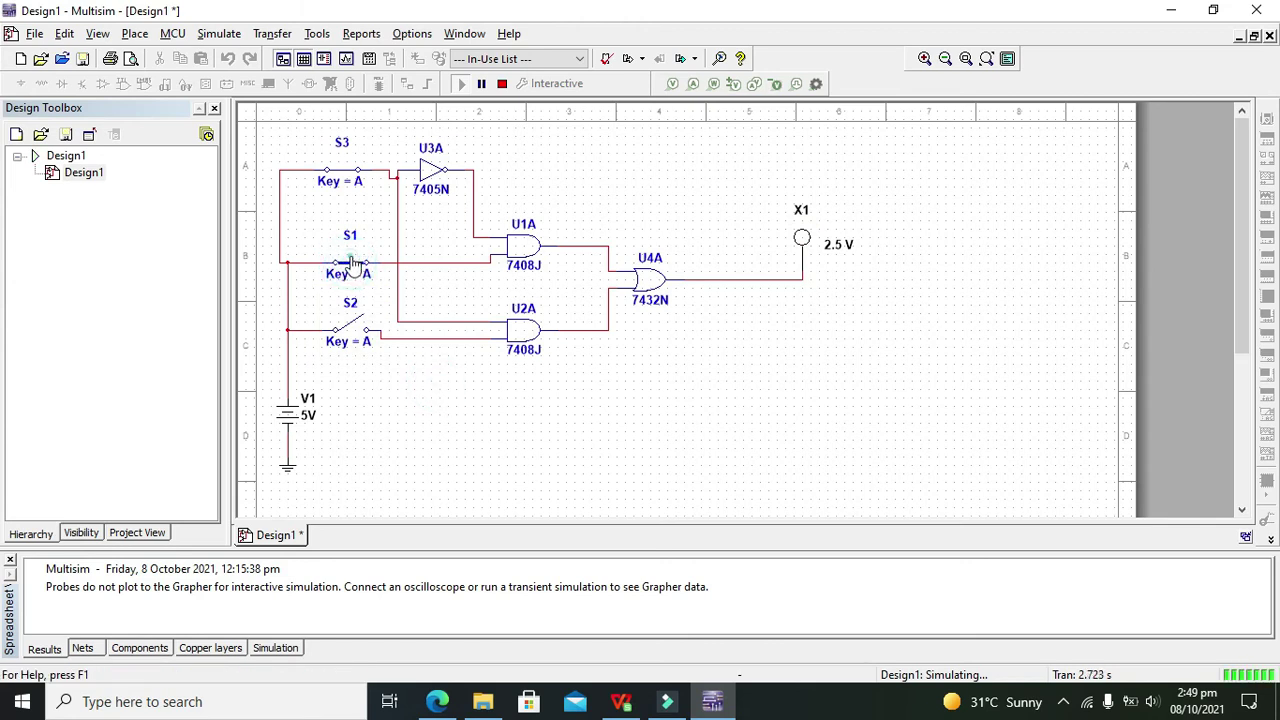
click(352, 265)
click(352, 265)
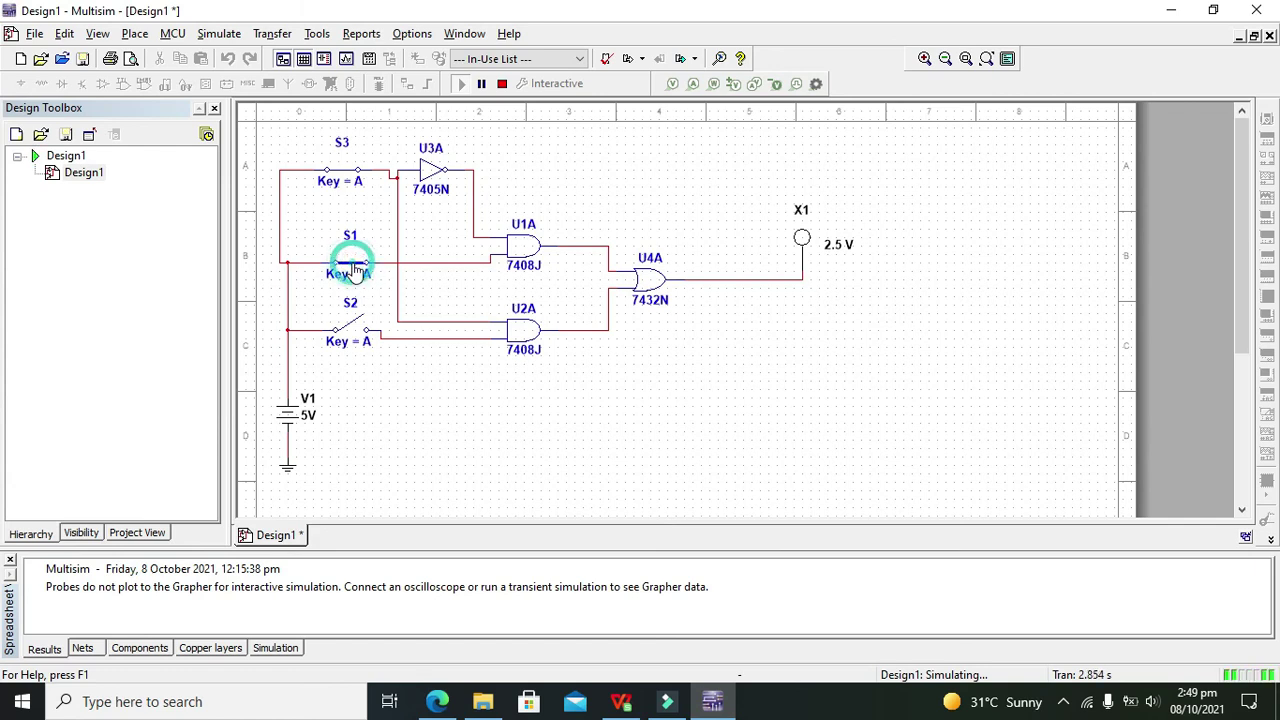
click(352, 265)
click(352, 265)
click(352, 265)
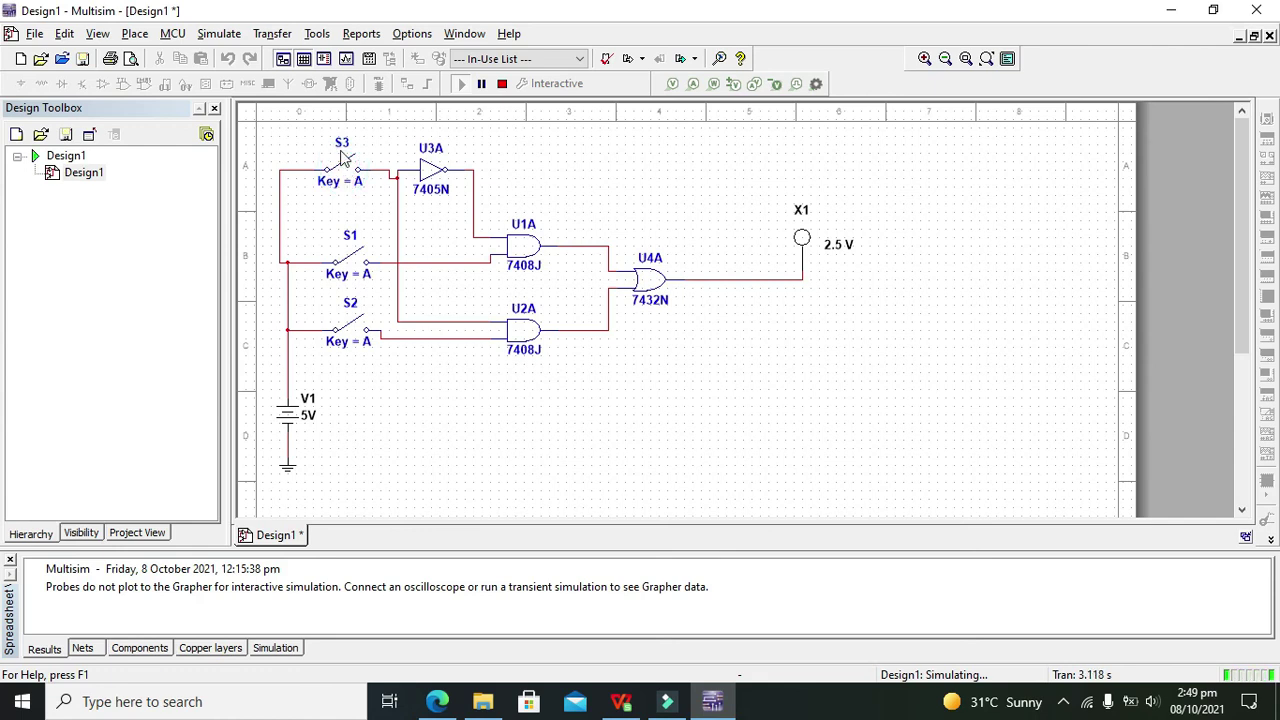
Align S3's vertical supply wire with the main rail and marquee-select parts of the circuit.
drag(278, 211, 290, 209)
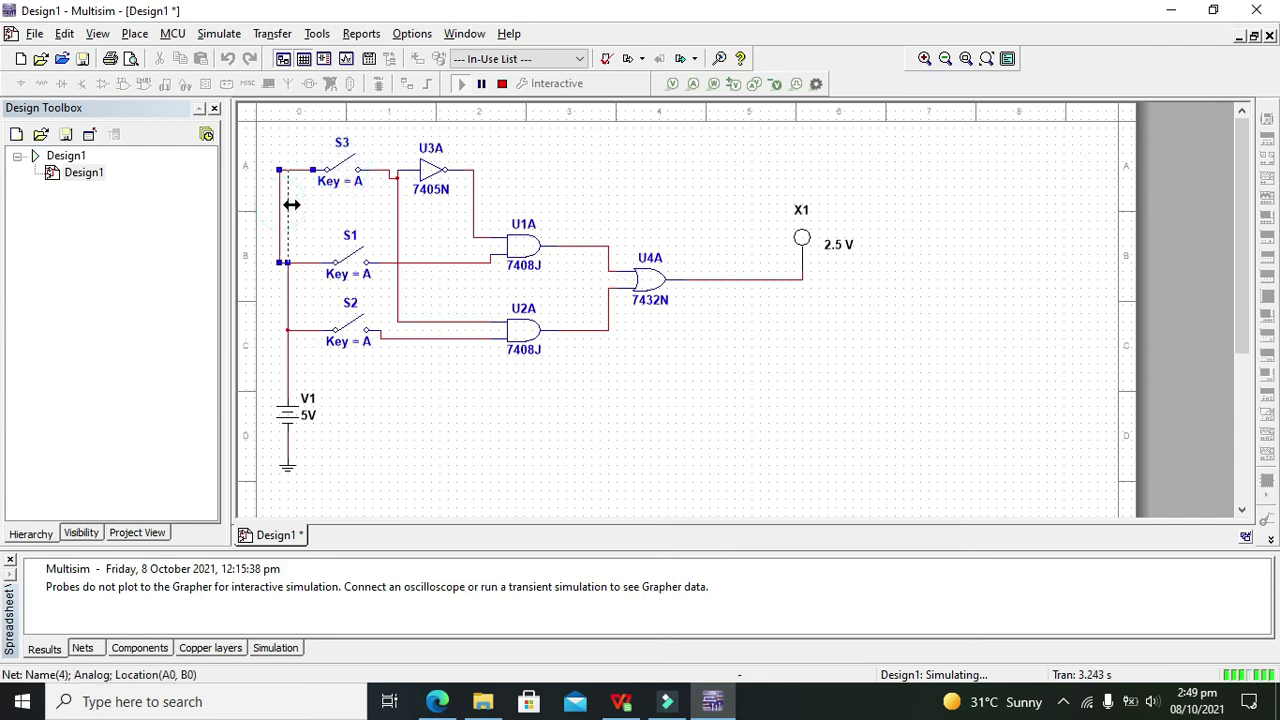
click(314, 211)
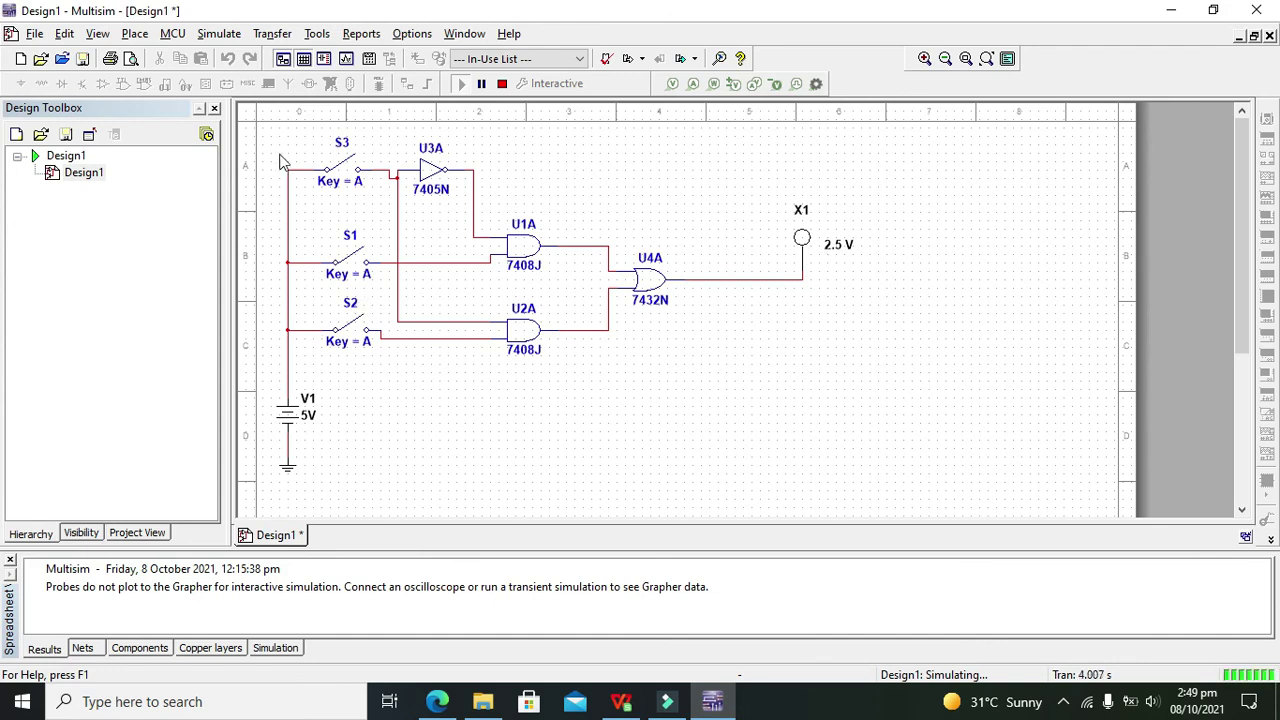
drag(280, 156, 251, 162)
drag(296, 404, 362, 348)
drag(494, 314, 487, 148)
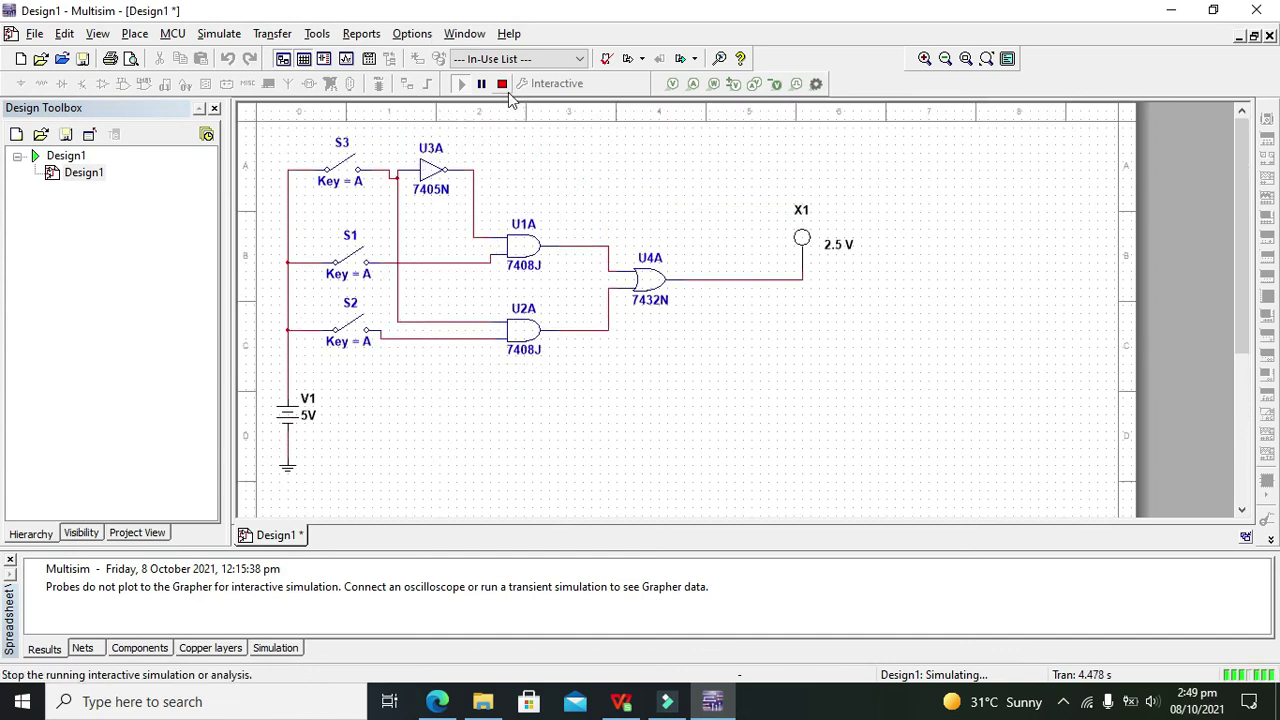